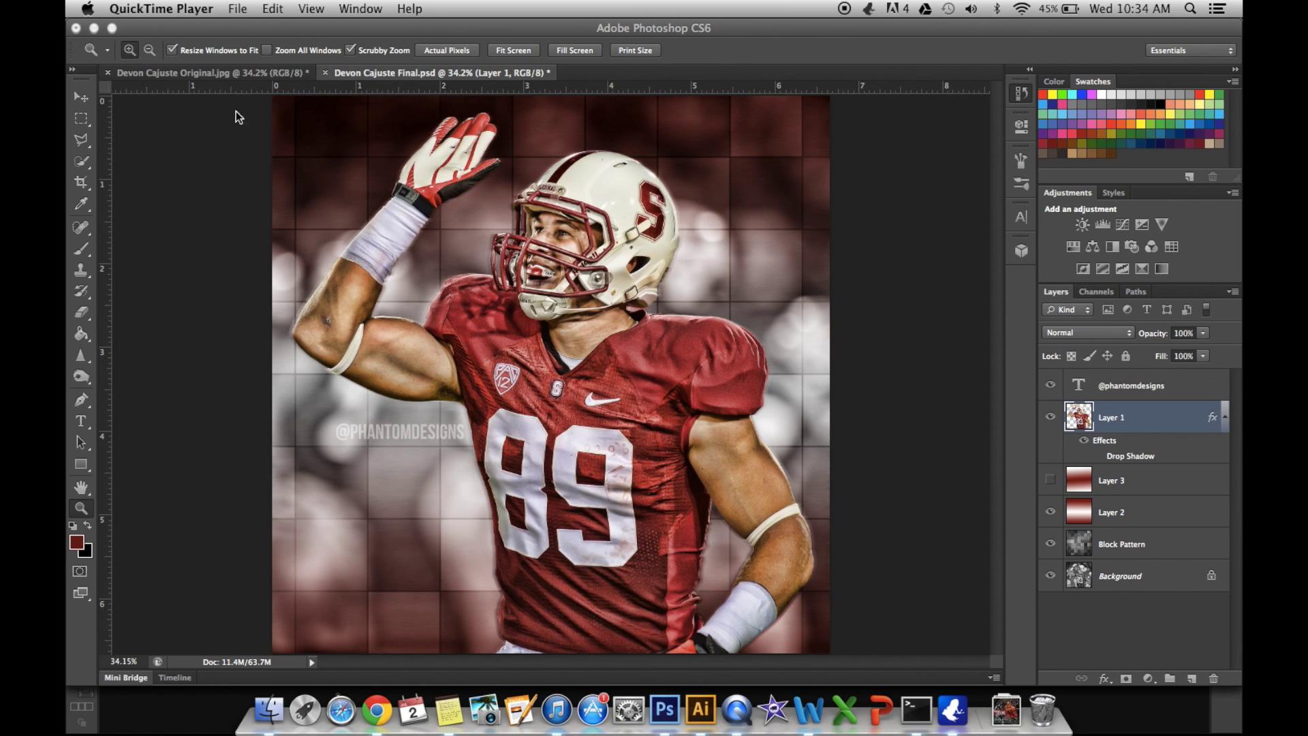
pyautogui.click(227, 7)
pyautogui.click(188, 29)
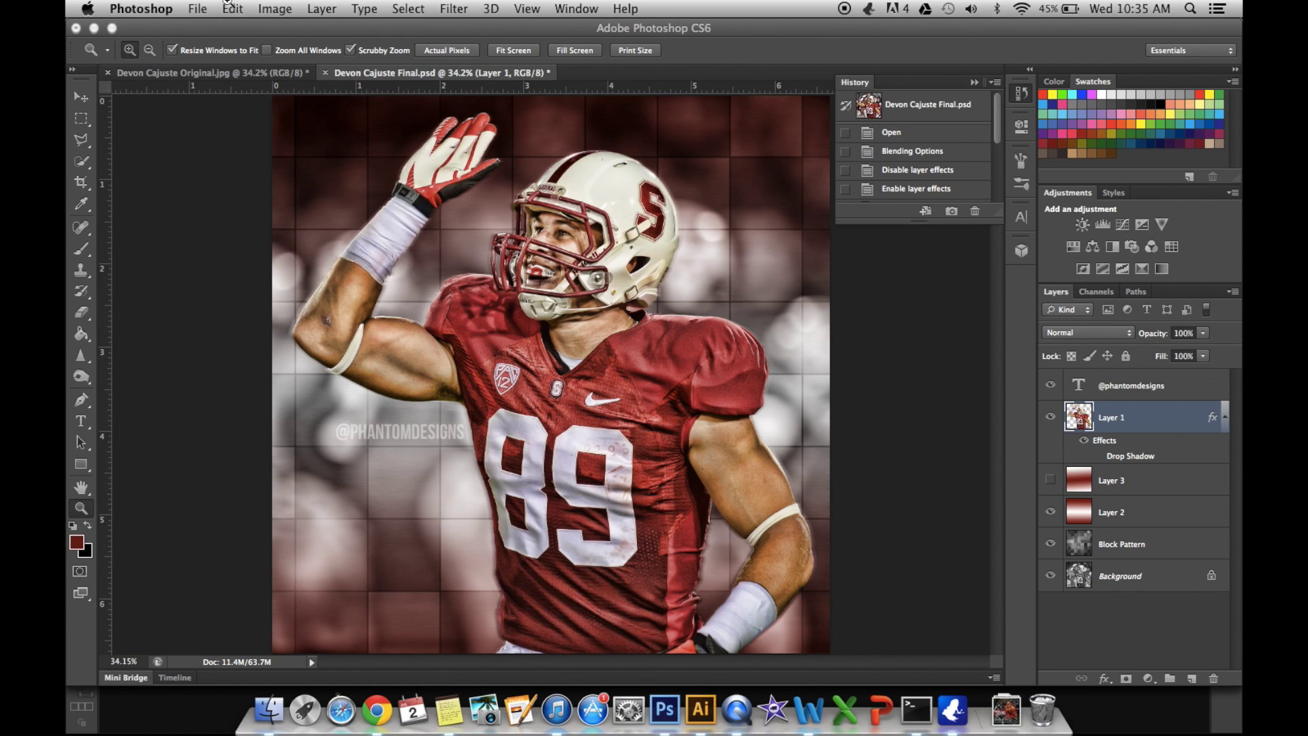
pyautogui.click(197, 8)
pyautogui.click(213, 45)
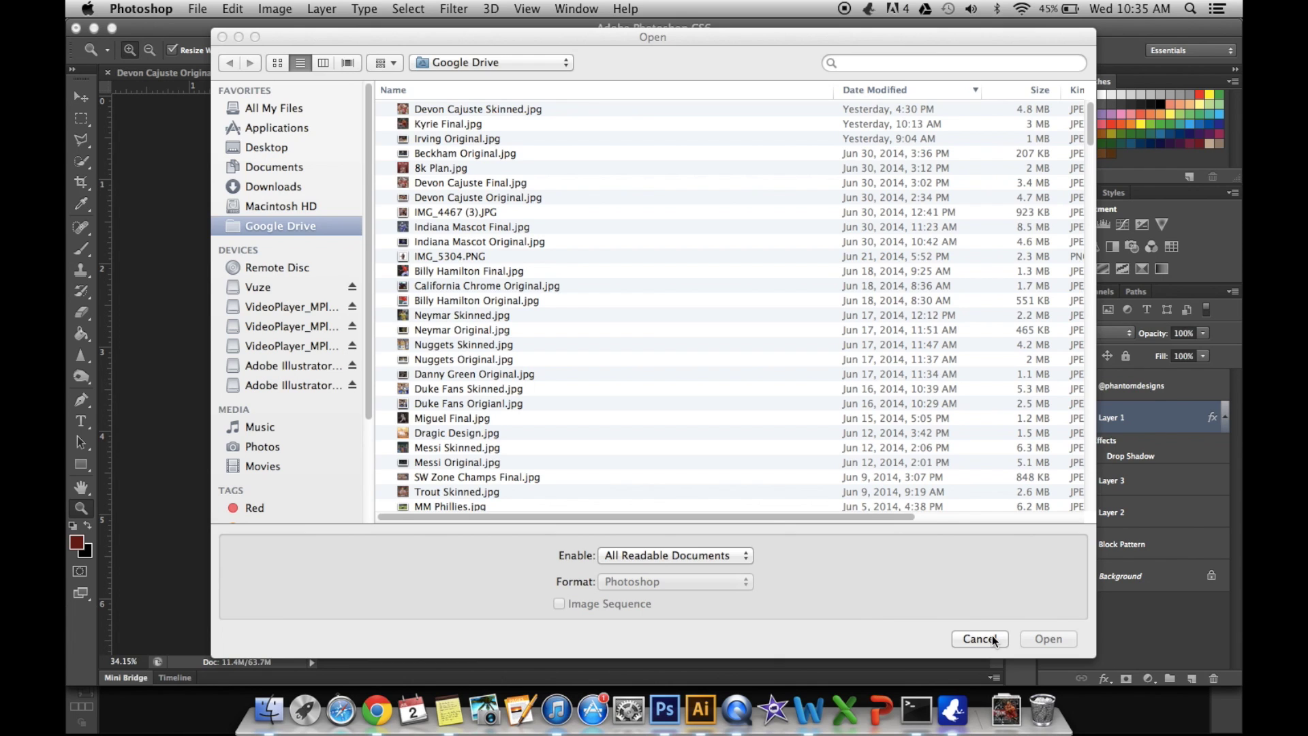
pyautogui.click(980, 639)
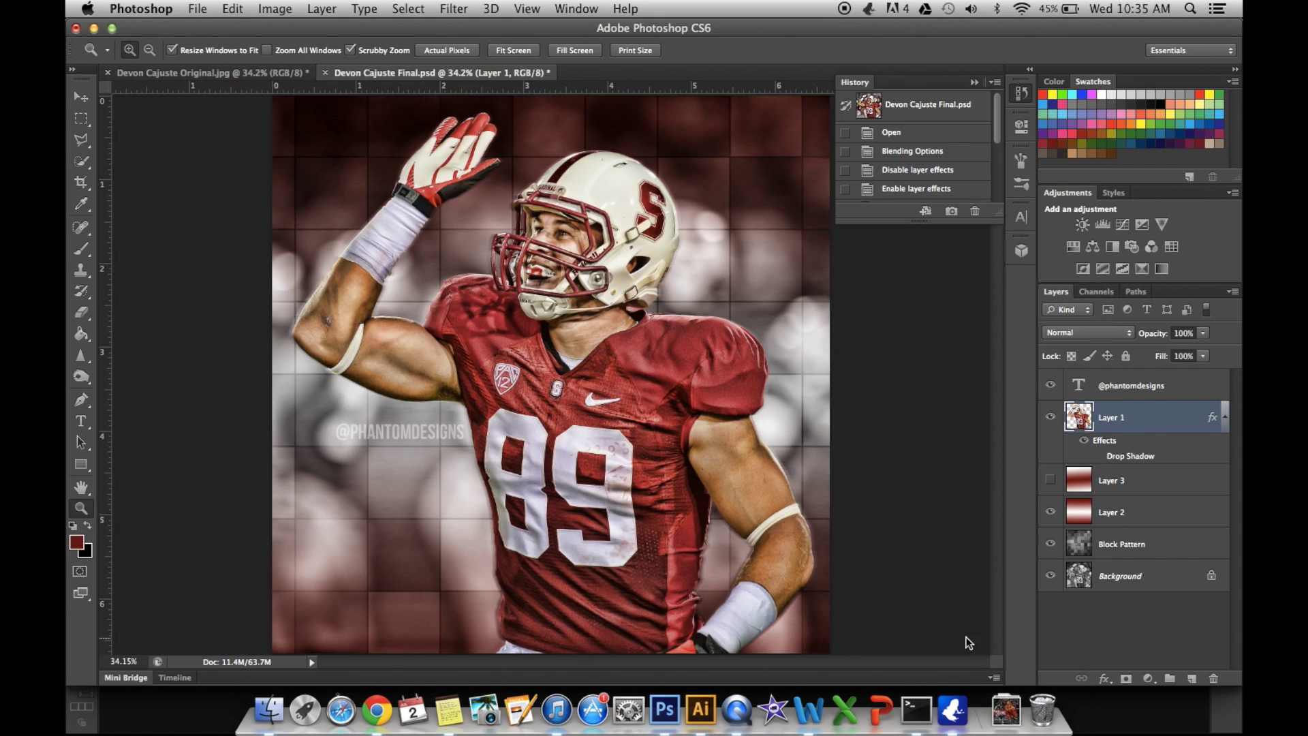
# - Switch to the original photo's document and activate the Move tool
pyautogui.click(253, 68)
pyautogui.click(82, 182)
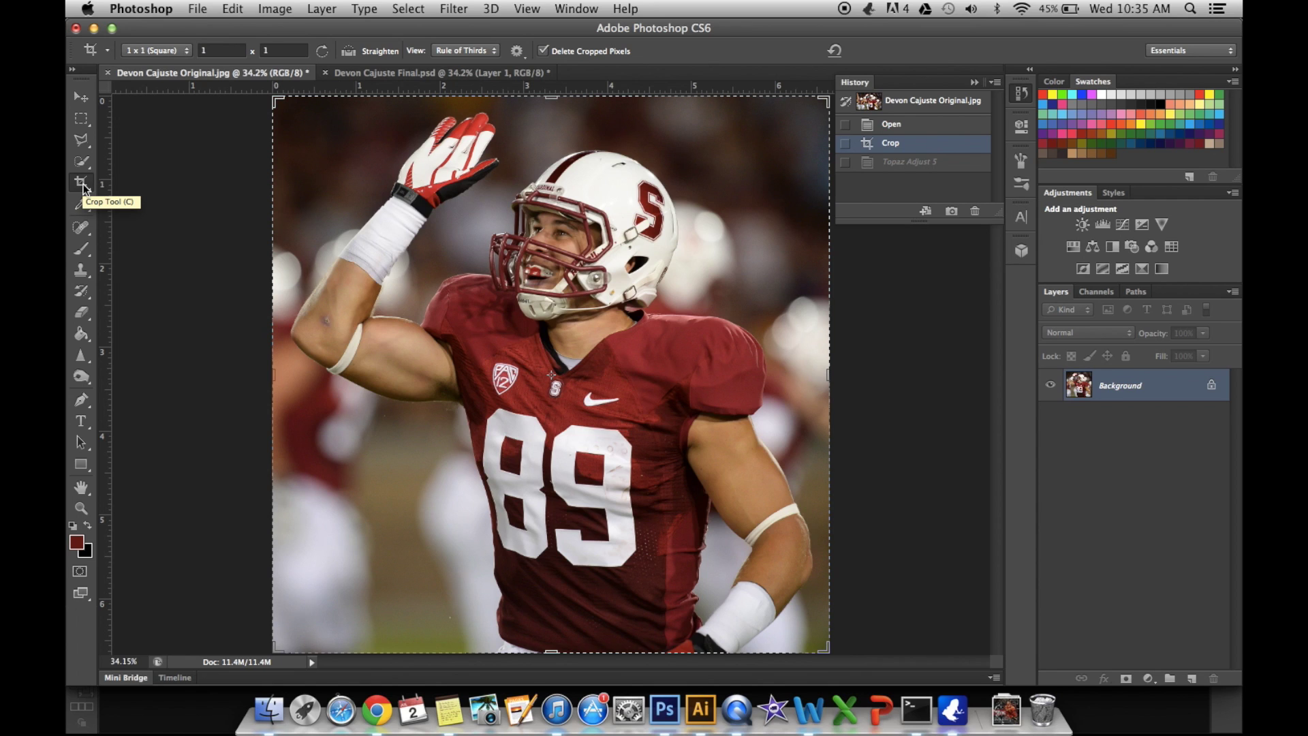
pyautogui.click(81, 97)
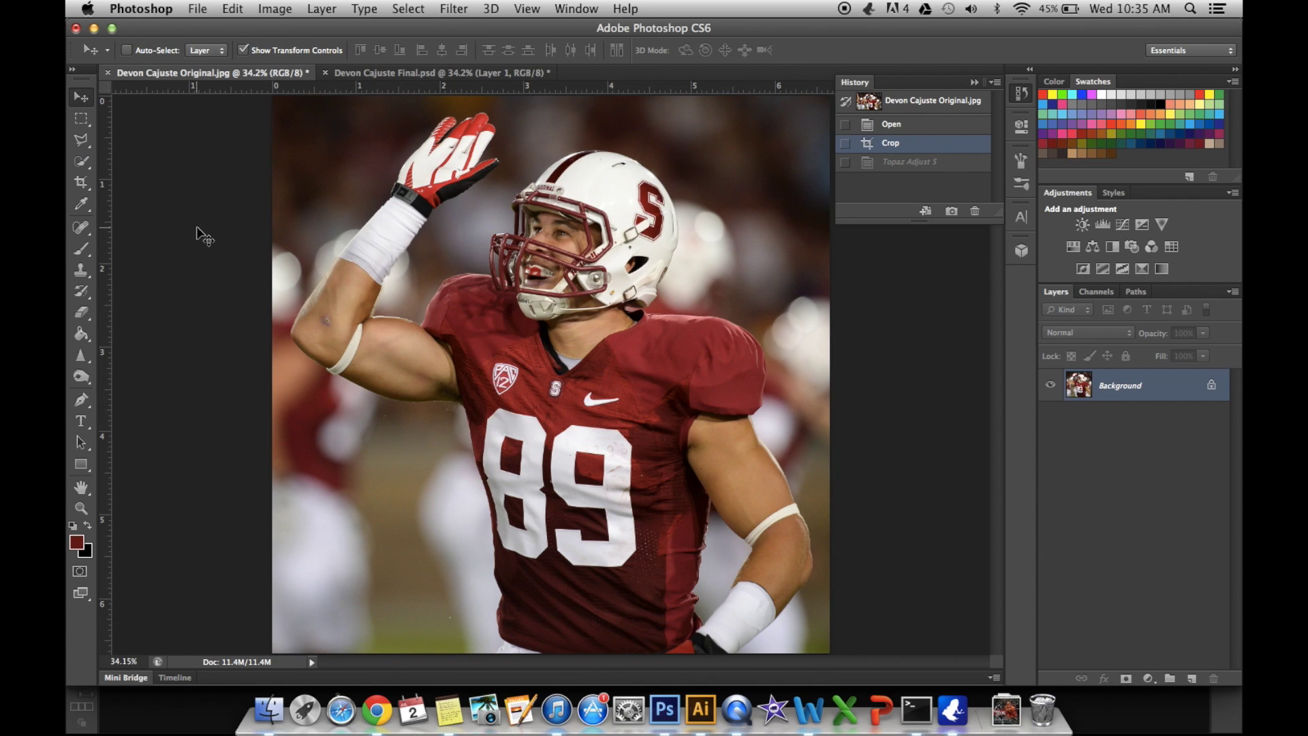
# - Open the Topaz Adjust 5 filter on the photo and choose the Psychedelic preset from the Adjust 4 Preset List
pyautogui.click(469, 7)
pyautogui.moveTo(477, 379)
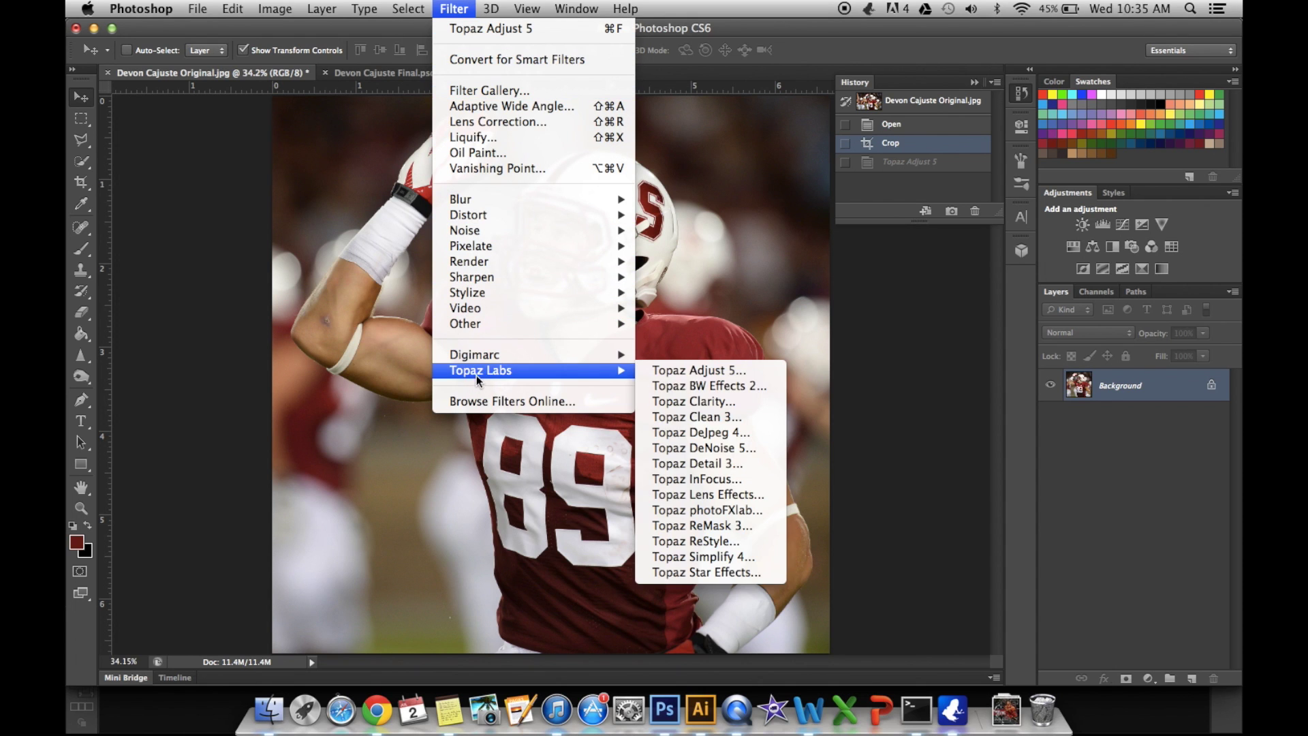
pyautogui.click(677, 374)
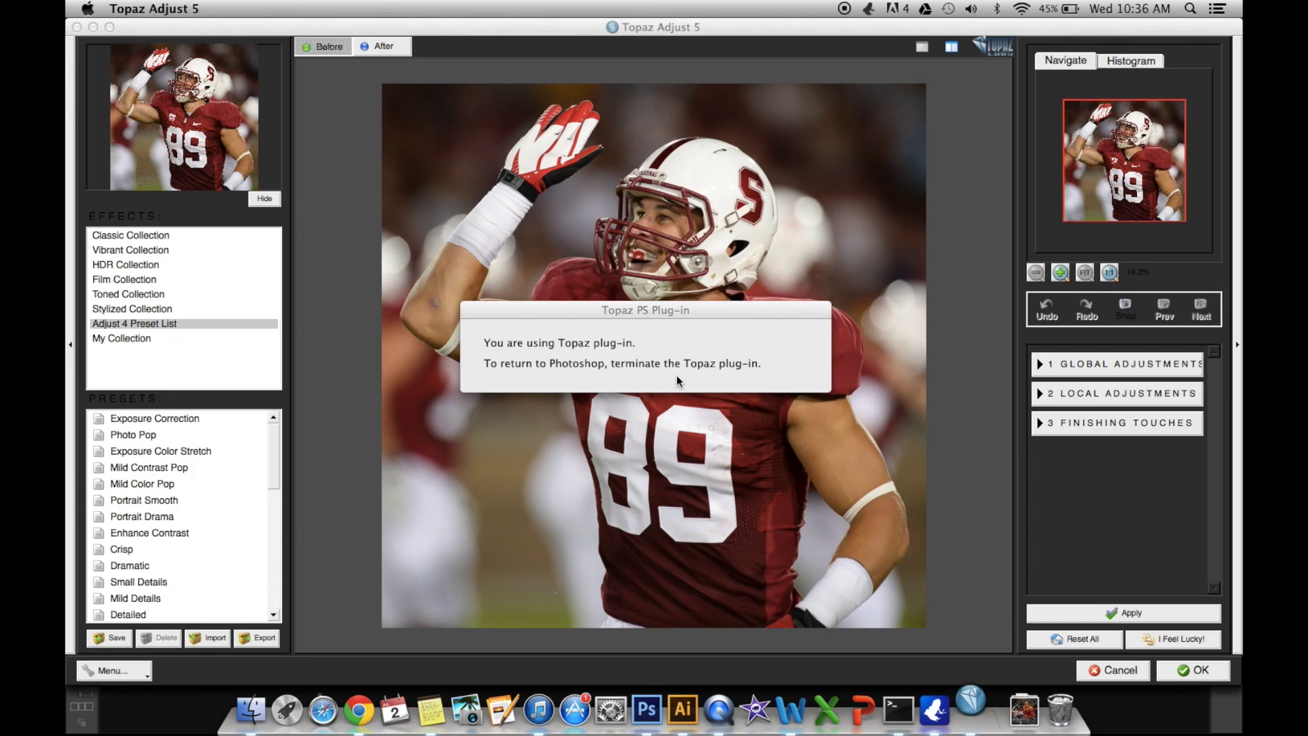
pyautogui.scroll(1, 202, 500)
pyautogui.scroll(3, 202, 500)
pyautogui.click(146, 436)
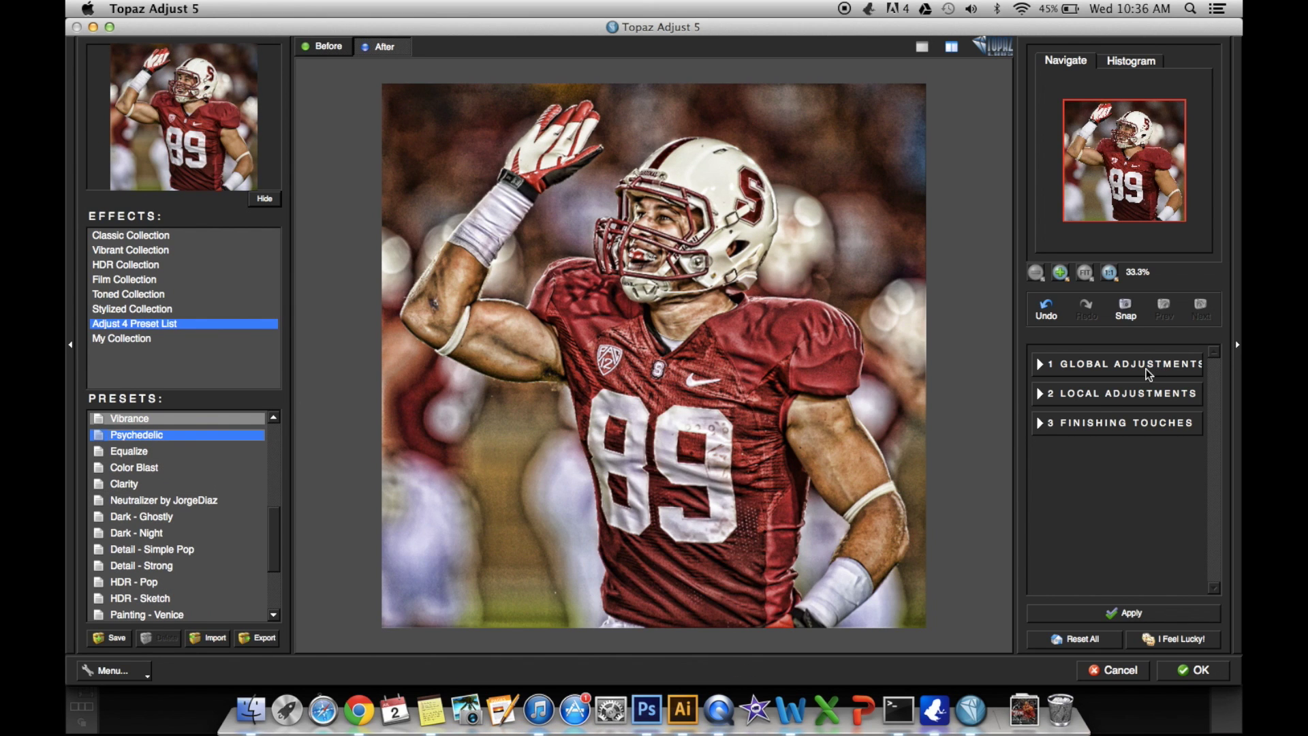
# - Set the Details strength to 0.80, raise the Color saturation slightly and apply the Topaz Adjust filter
pyautogui.click(1146, 369)
pyautogui.click(1099, 412)
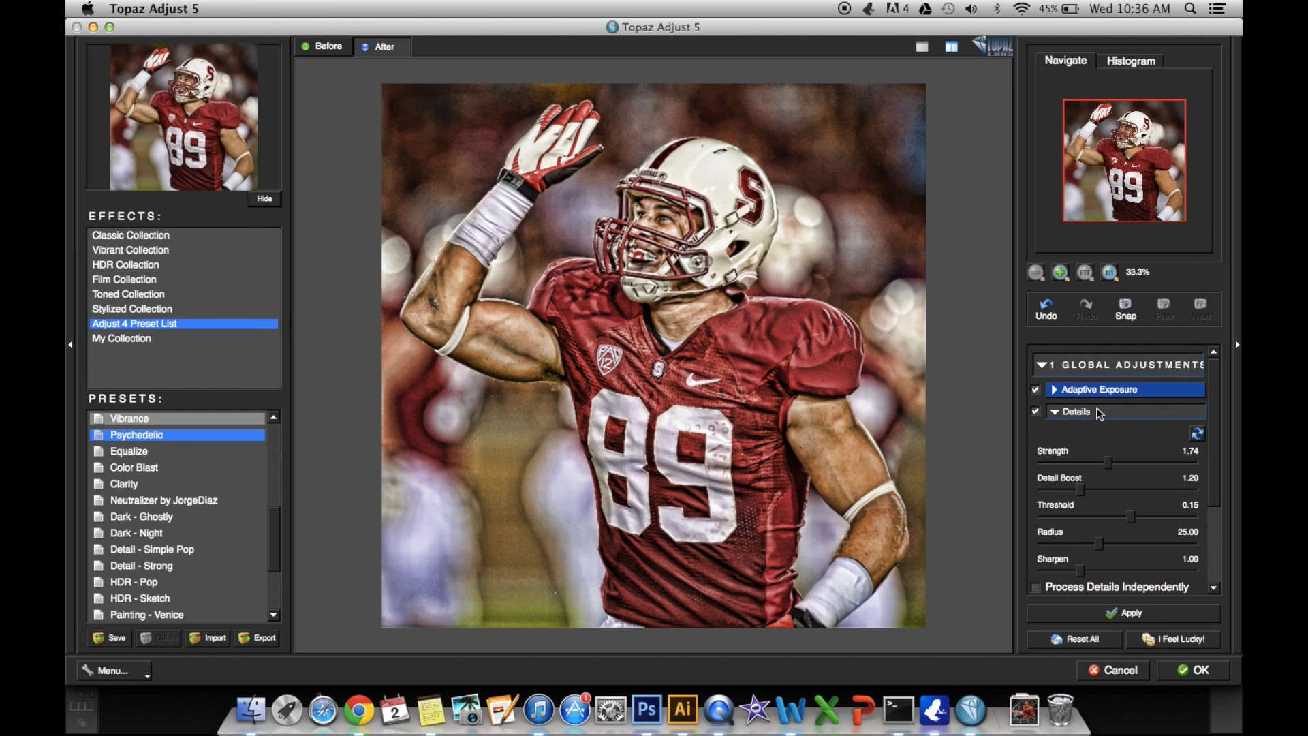
pyautogui.moveTo(1107, 463); pyautogui.dragTo(1071, 465)
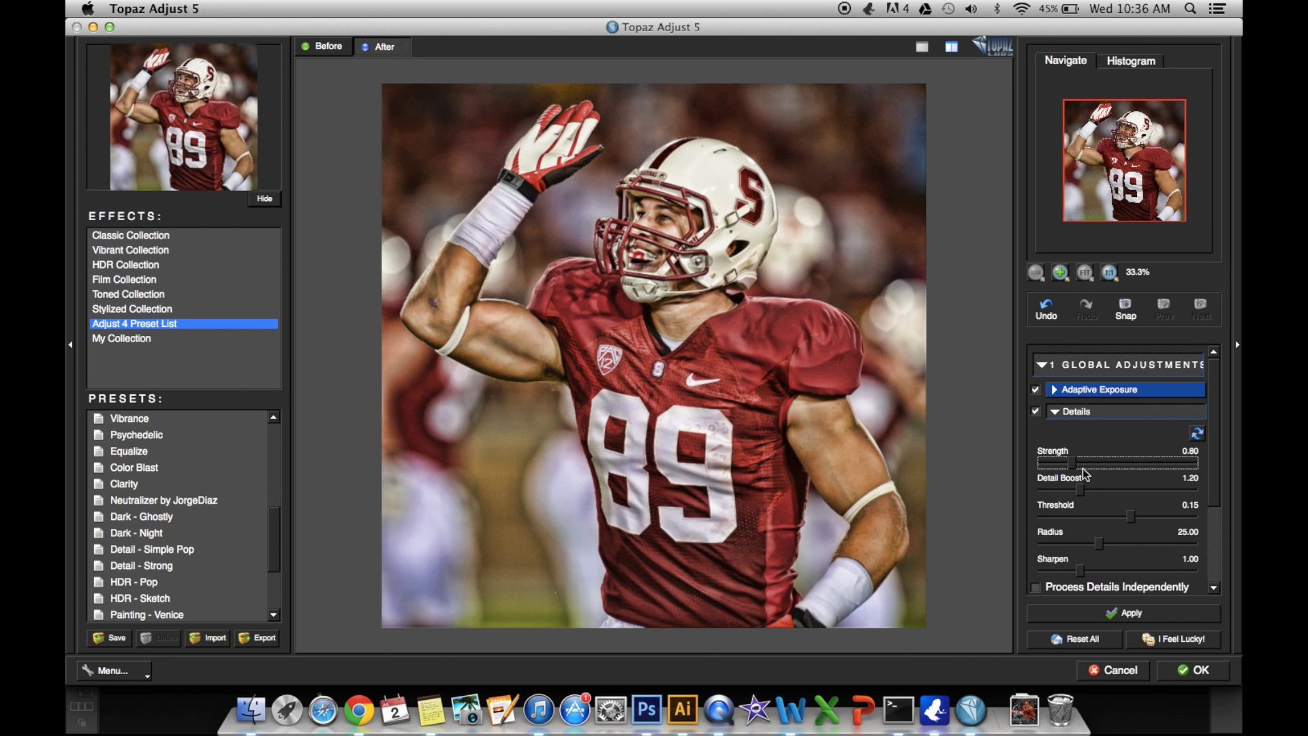
pyautogui.click(1090, 412)
pyautogui.click(1086, 435)
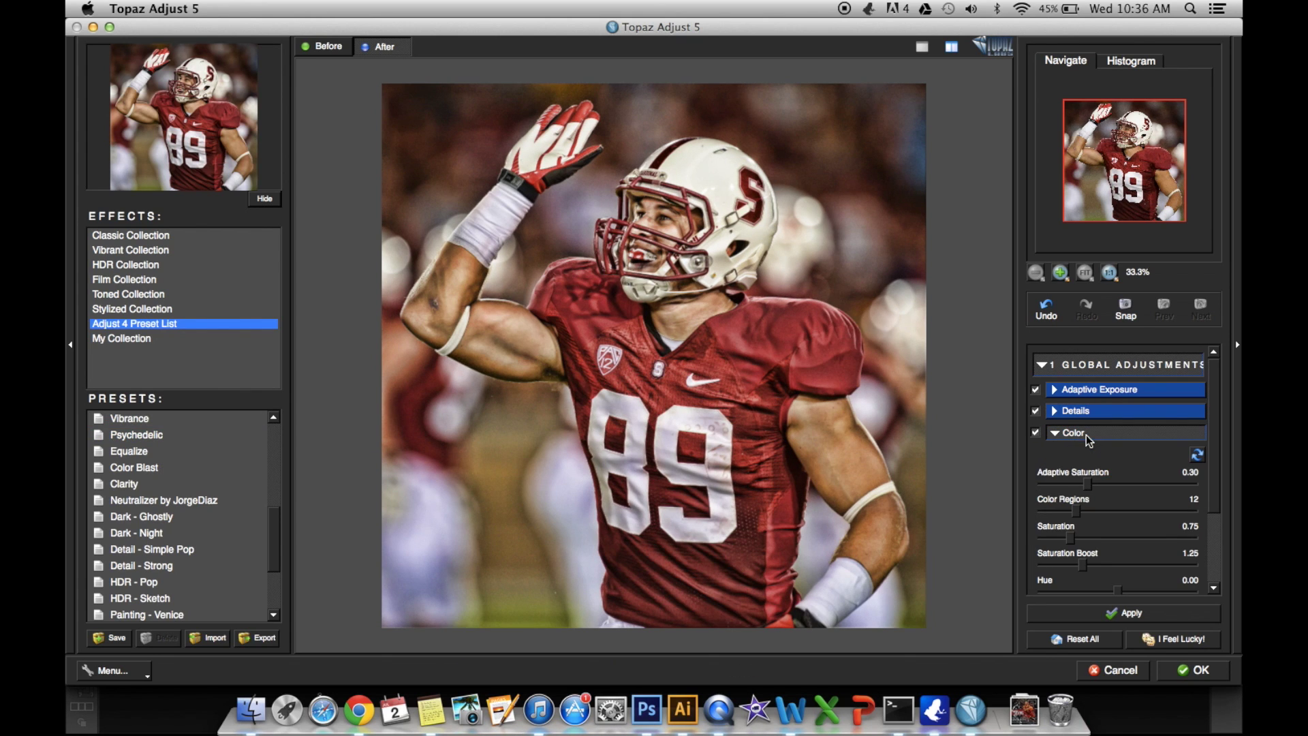
pyautogui.moveTo(1072, 541); pyautogui.dragTo(1075, 541)
pyautogui.click(1180, 674)
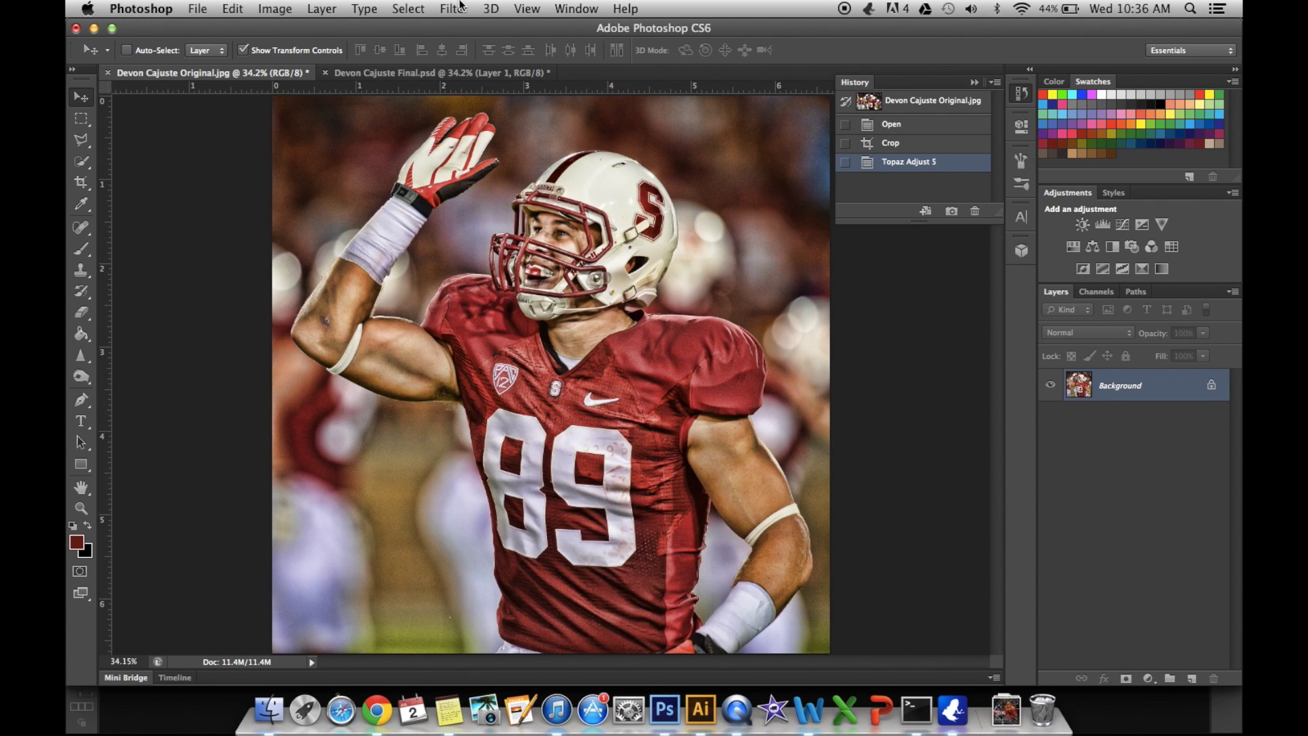
# - Apply Topaz Clean 3 to the photo with the CrispStyle preset, adjusting the strength and lowering the threshold to its minimum
pyautogui.click(455, 8)
pyautogui.moveTo(529, 370)
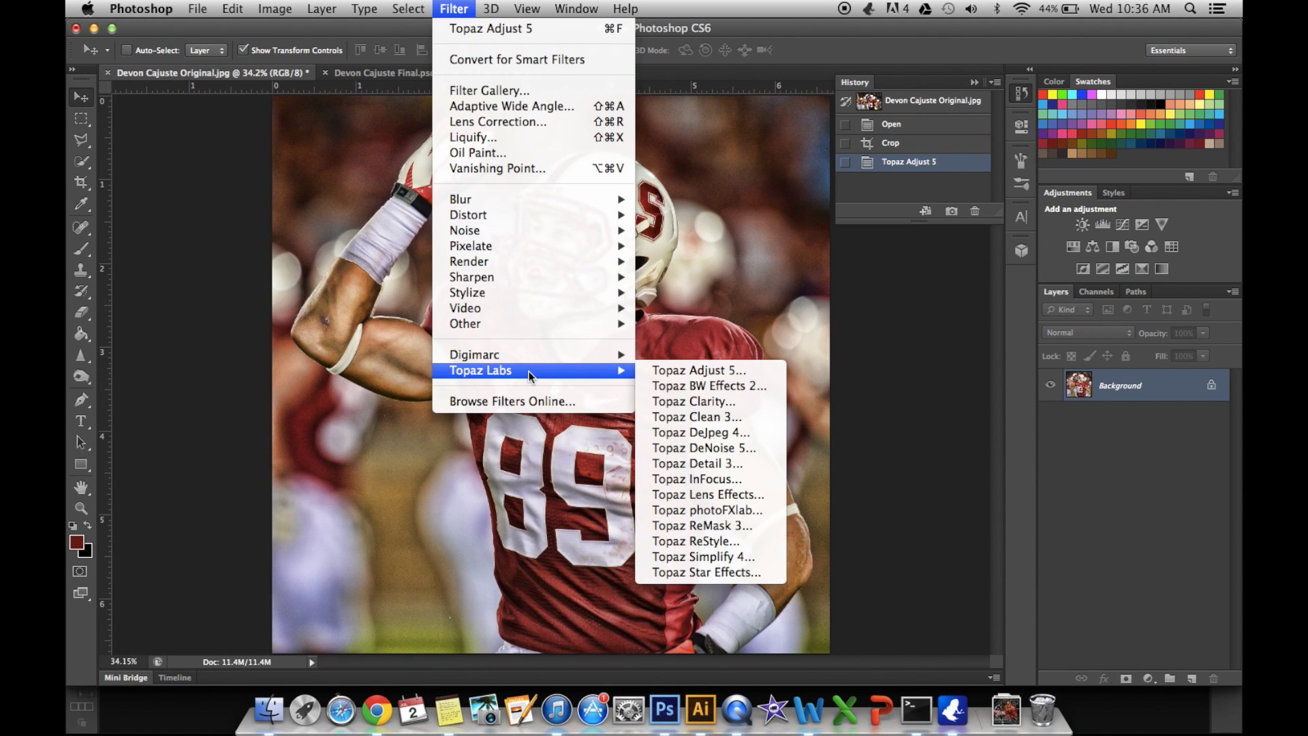
pyautogui.click(714, 418)
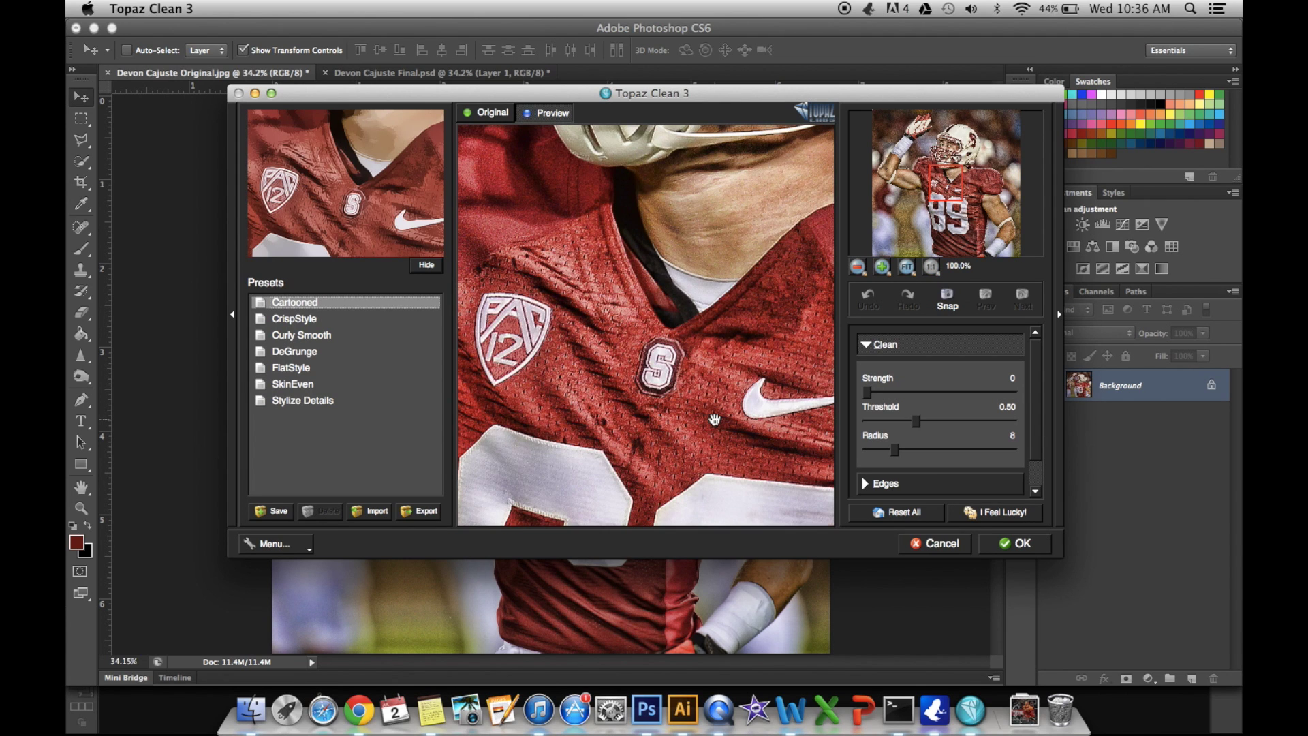
pyautogui.click(302, 318)
pyautogui.click(905, 391)
pyautogui.moveTo(917, 421); pyautogui.dragTo(865, 420)
pyautogui.click(1025, 542)
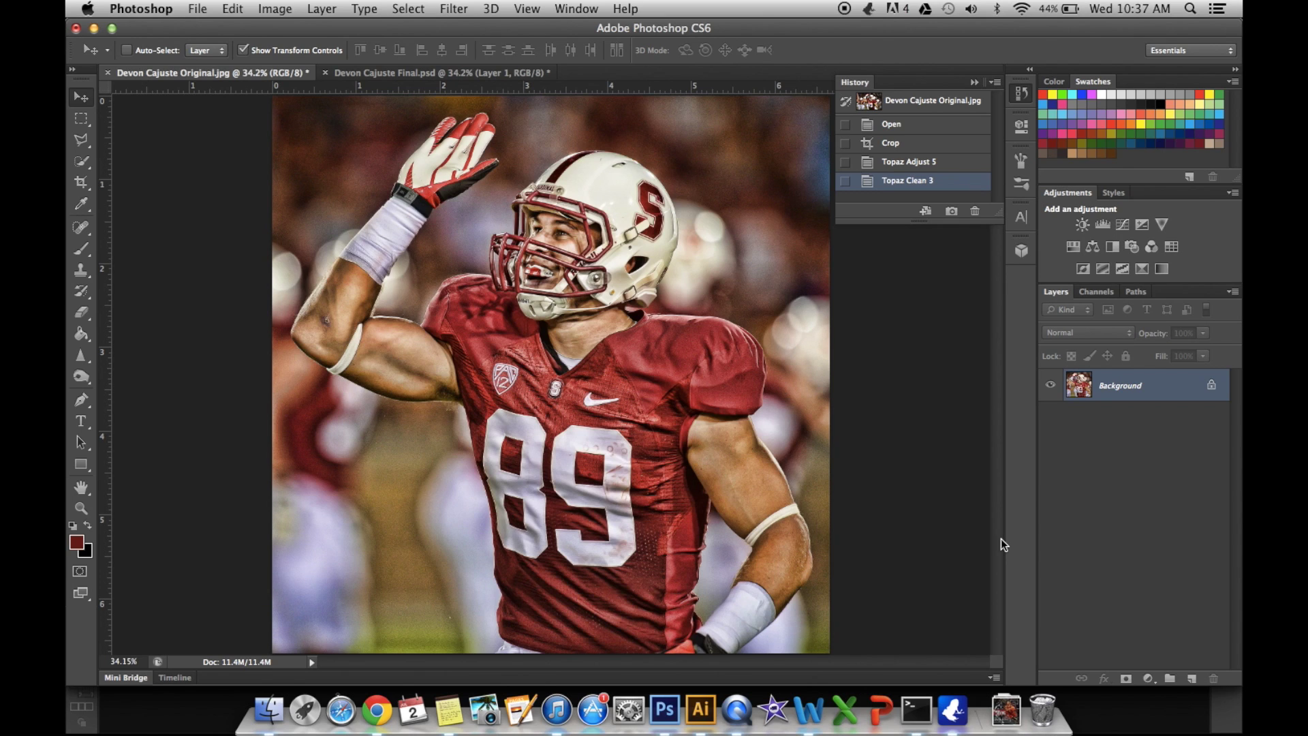
# - Duplicate the Background layer and make the copy the active layer
pyautogui.press('cmd+j')
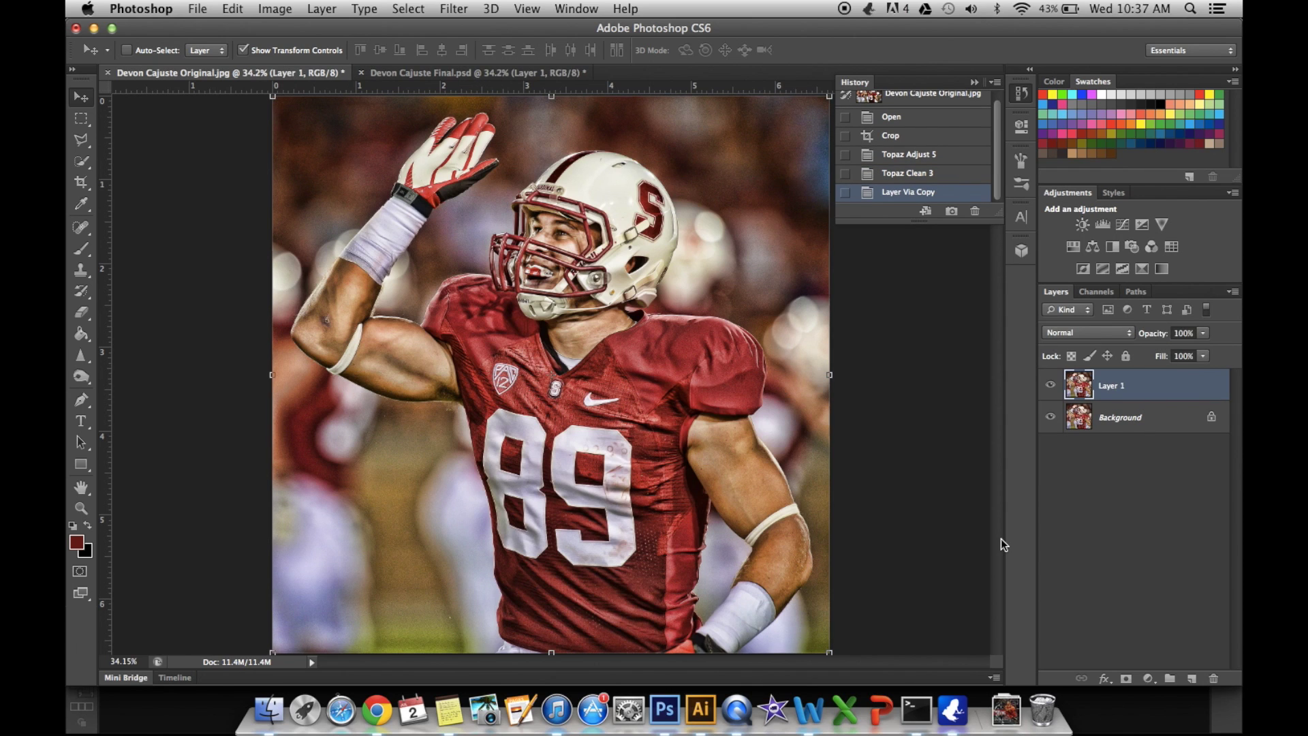
pyautogui.click(1118, 426)
pyautogui.click(1118, 385)
pyautogui.click(1118, 423)
pyautogui.click(1100, 390)
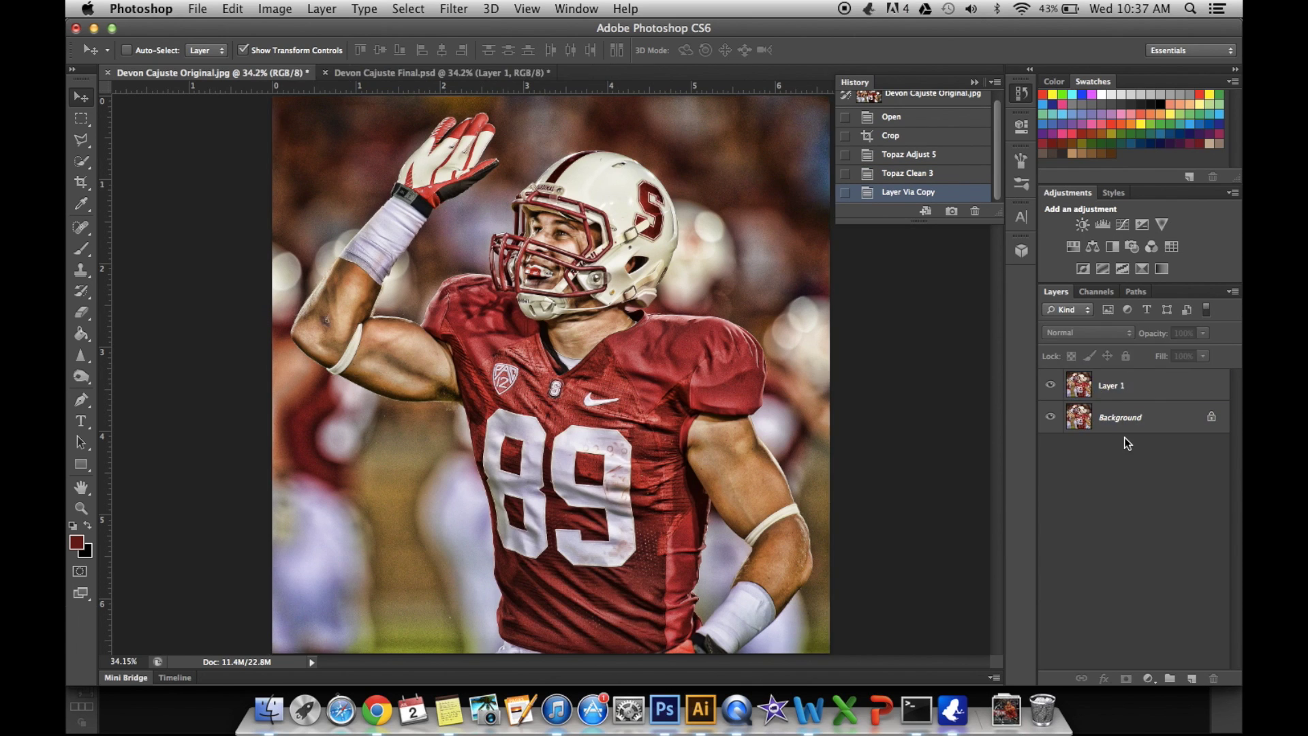
pyautogui.click(1123, 435)
pyautogui.click(1111, 390)
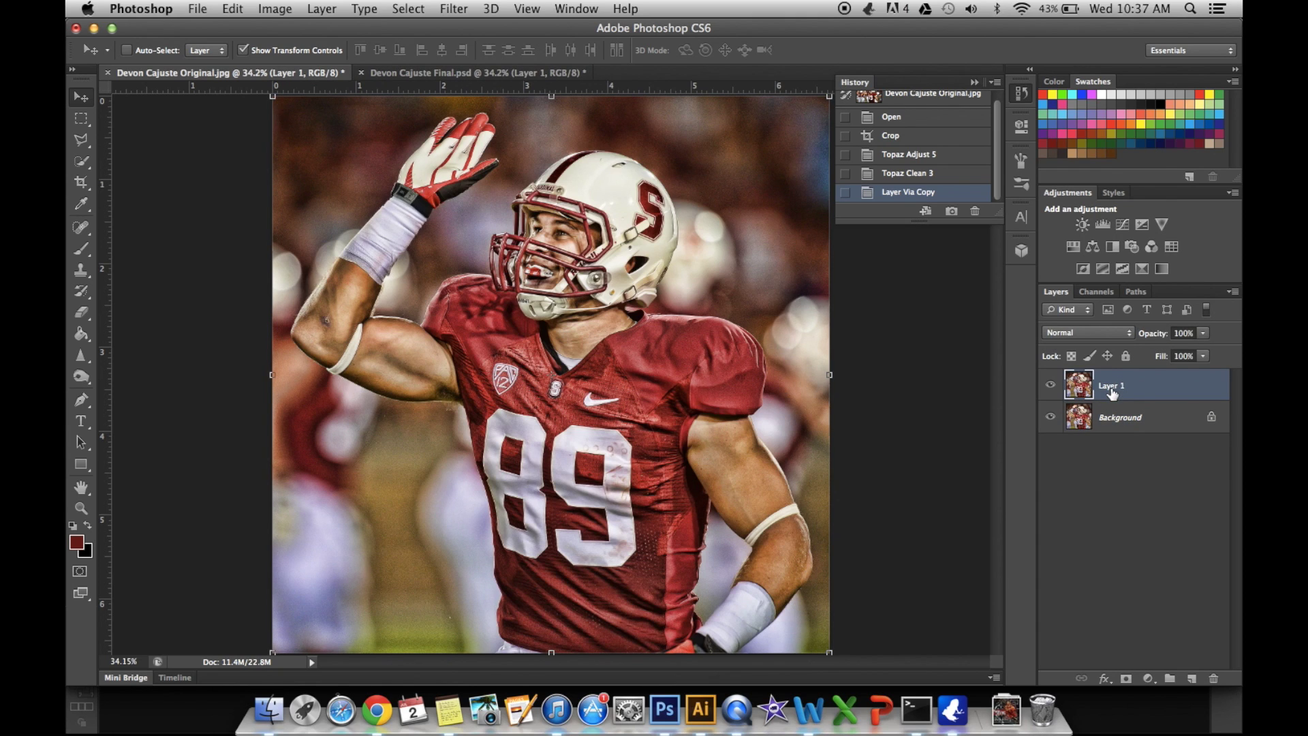
# - Select the background around the player's raised arm with the Quick Selection tool in add mode and a 50 px brush
pyautogui.click(81, 162)
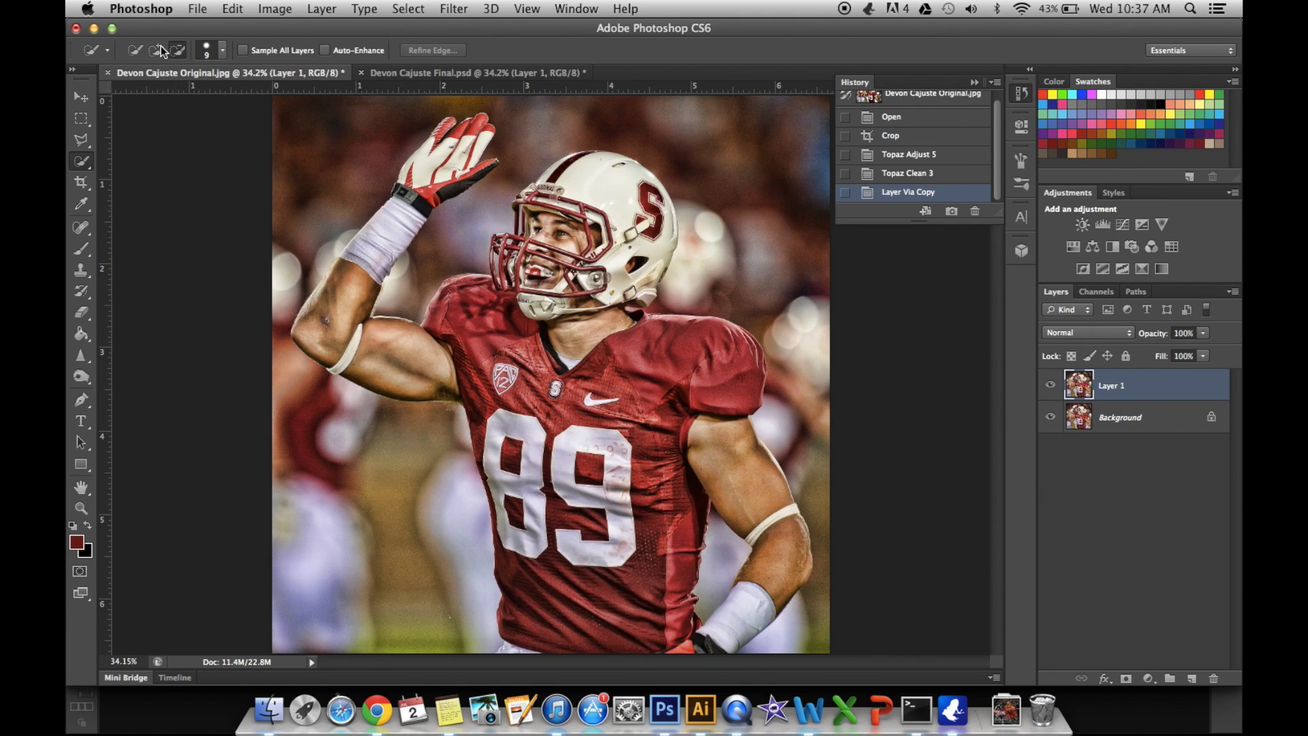
pyautogui.click(158, 51)
pyautogui.click(221, 52)
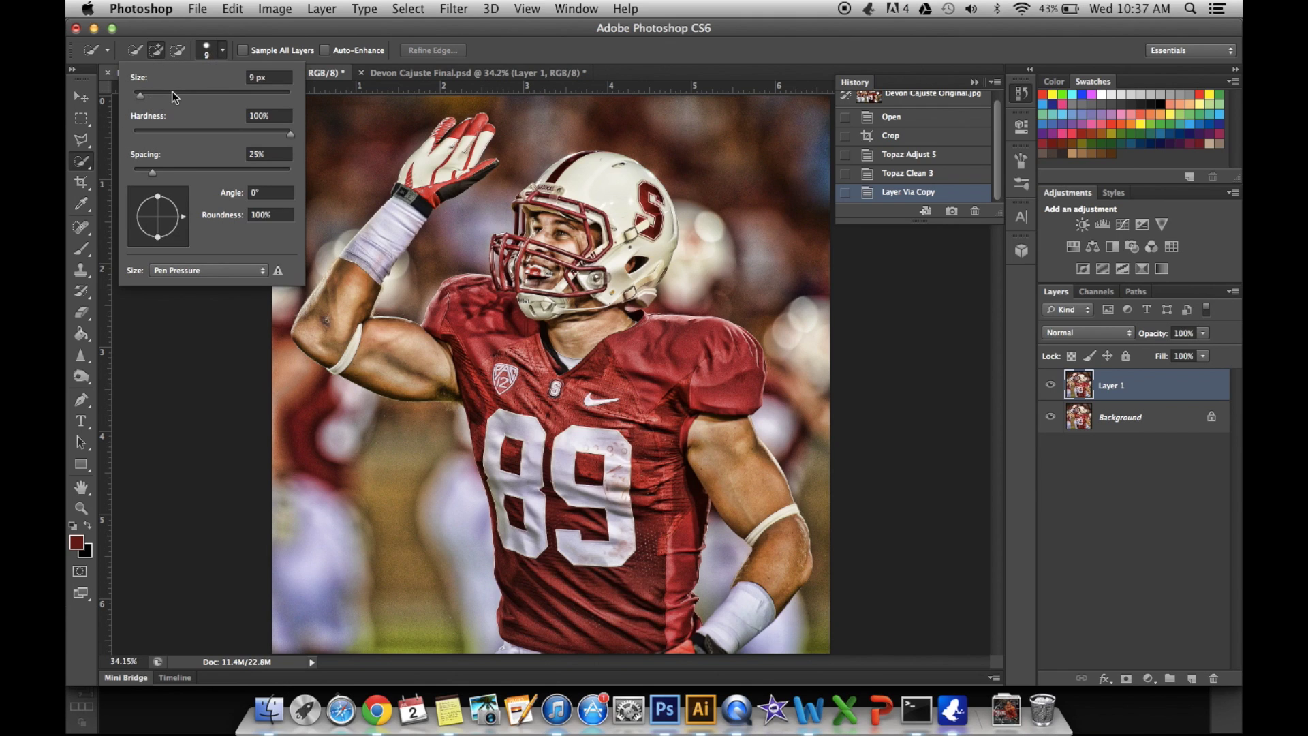
pyautogui.click(171, 92)
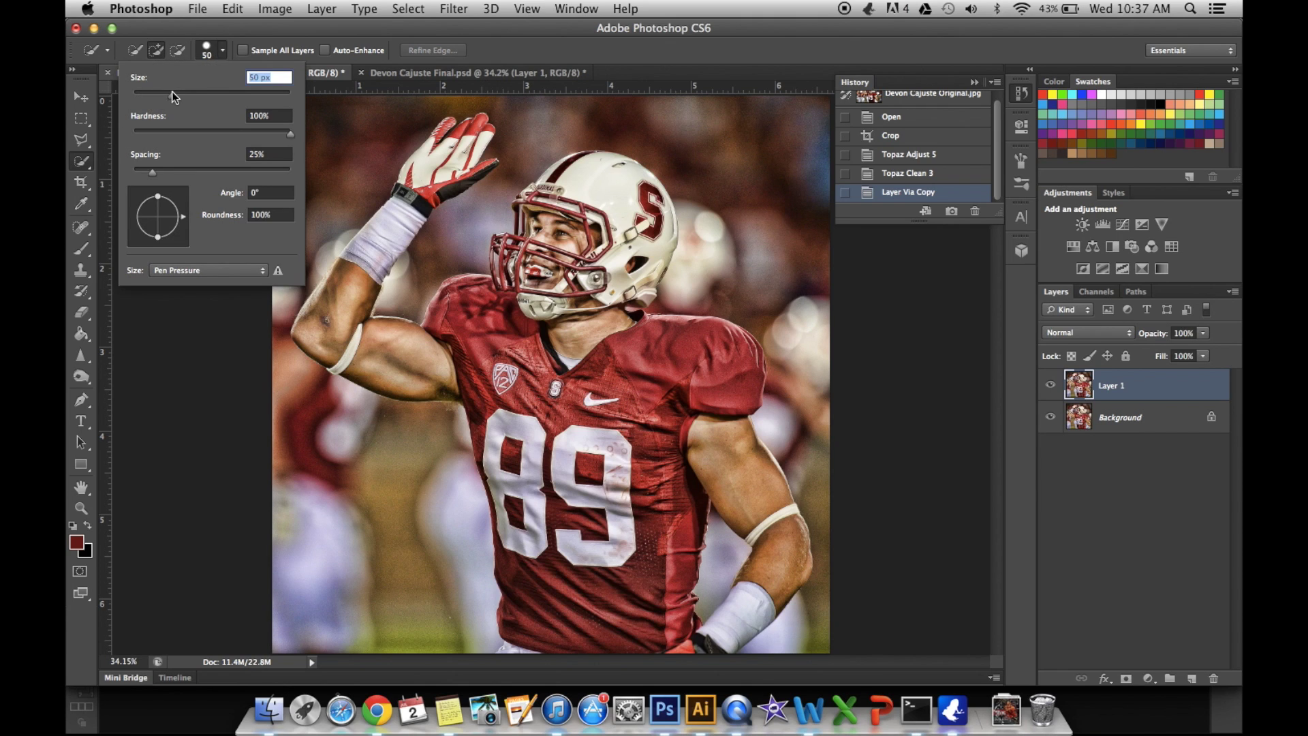
pyautogui.click(339, 155)
pyautogui.click(336, 153)
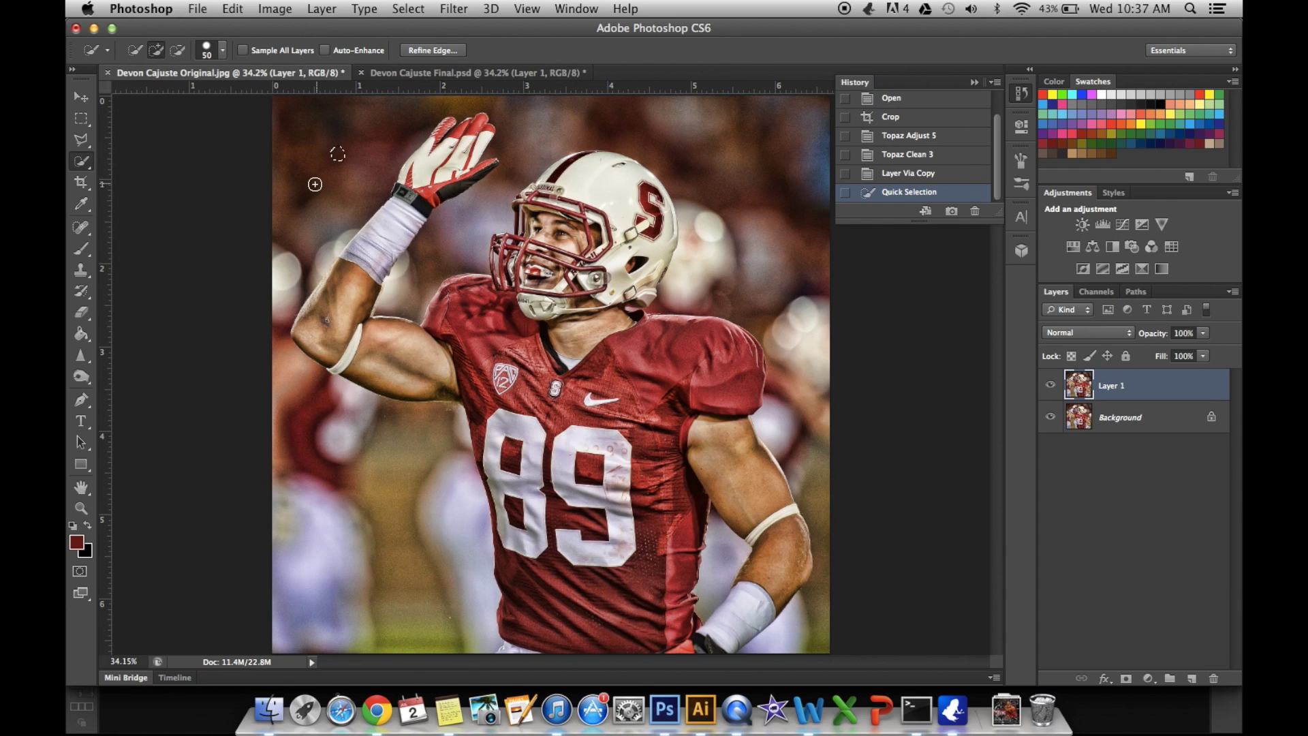
pyautogui.click(315, 180)
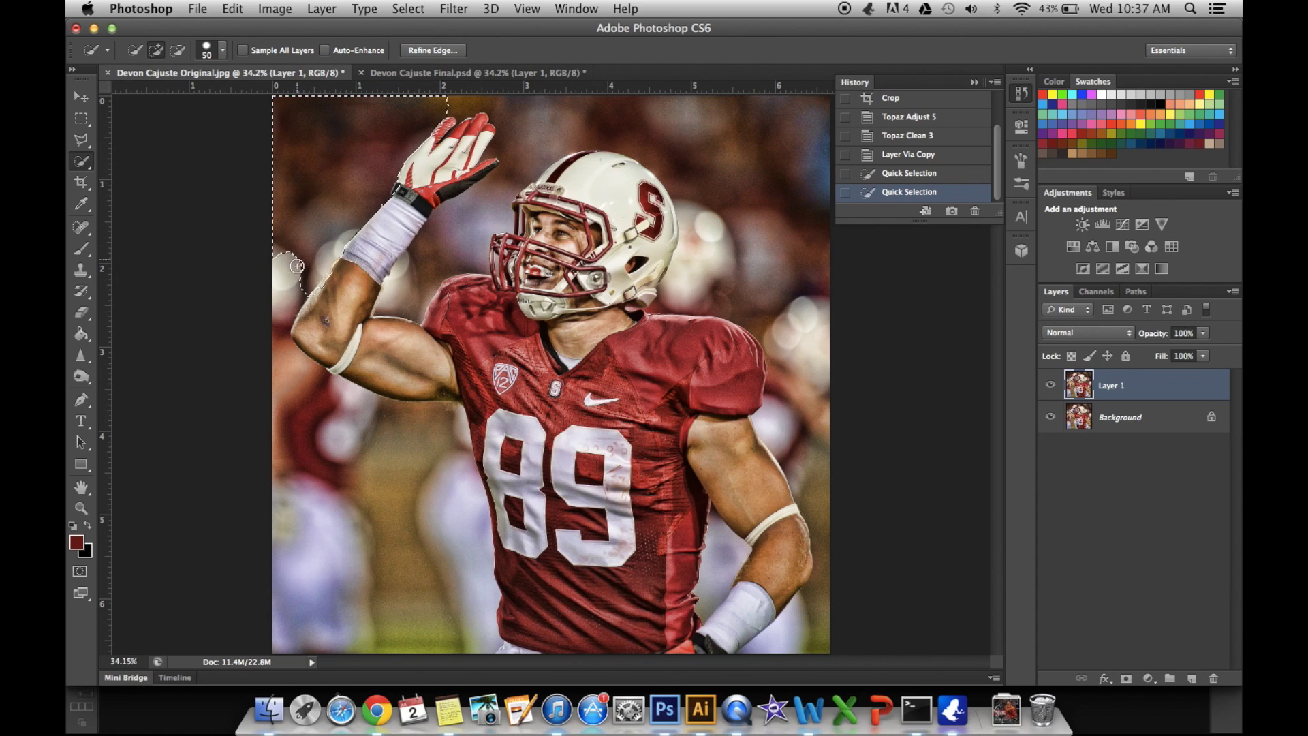
pyautogui.click(283, 305)
pyautogui.click(312, 409)
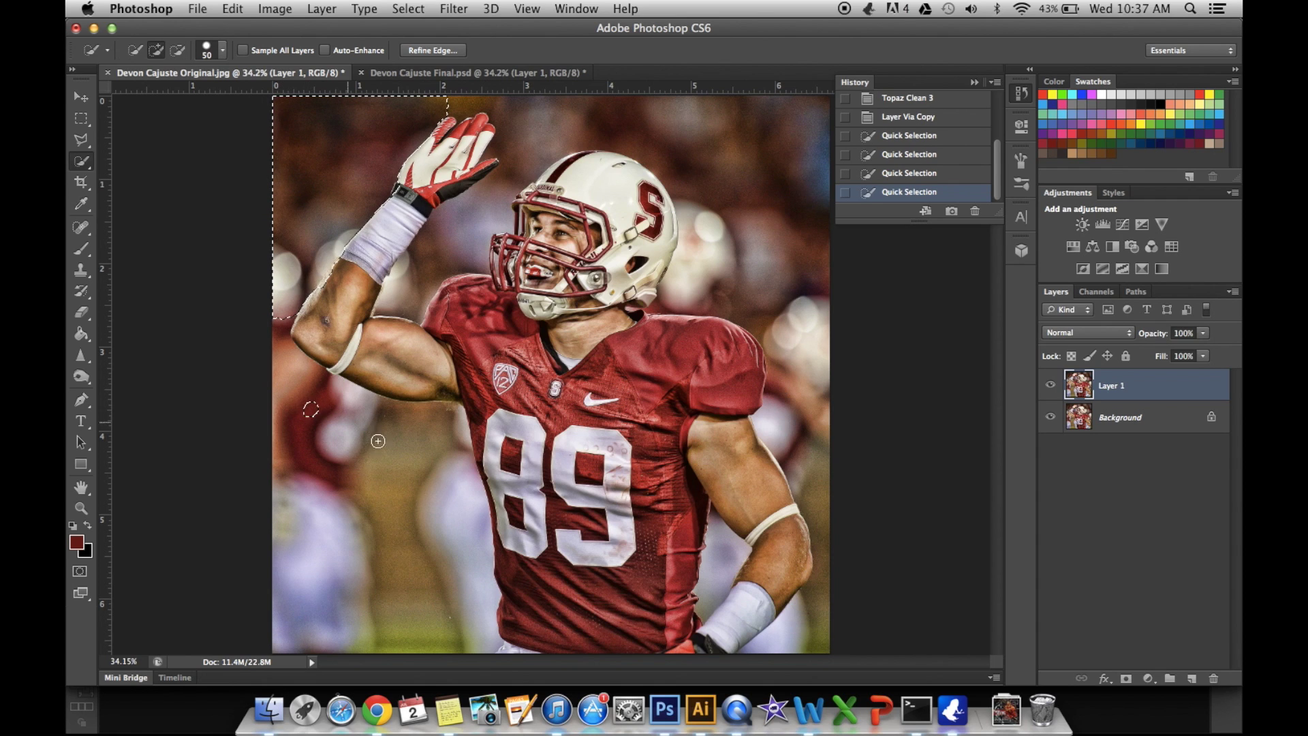
pyautogui.click(382, 446)
pyautogui.moveTo(382, 444); pyautogui.dragTo(293, 446)
# - Subtract the edge of the player's raised forearm from the background selection with the Quick Selection tool
pyautogui.click(83, 507)
pyautogui.moveTo(327, 279); pyautogui.dragTo(327, 280)
pyautogui.click(375, 269)
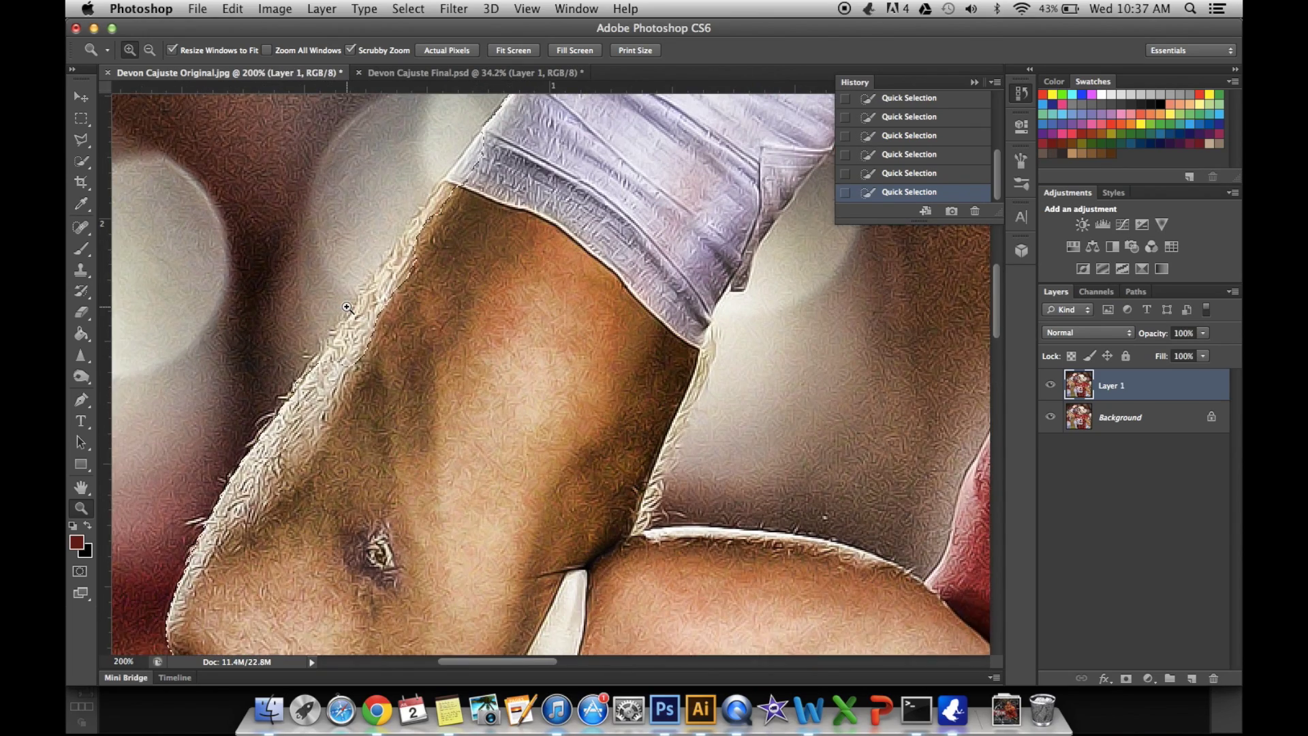
pyautogui.click(83, 162)
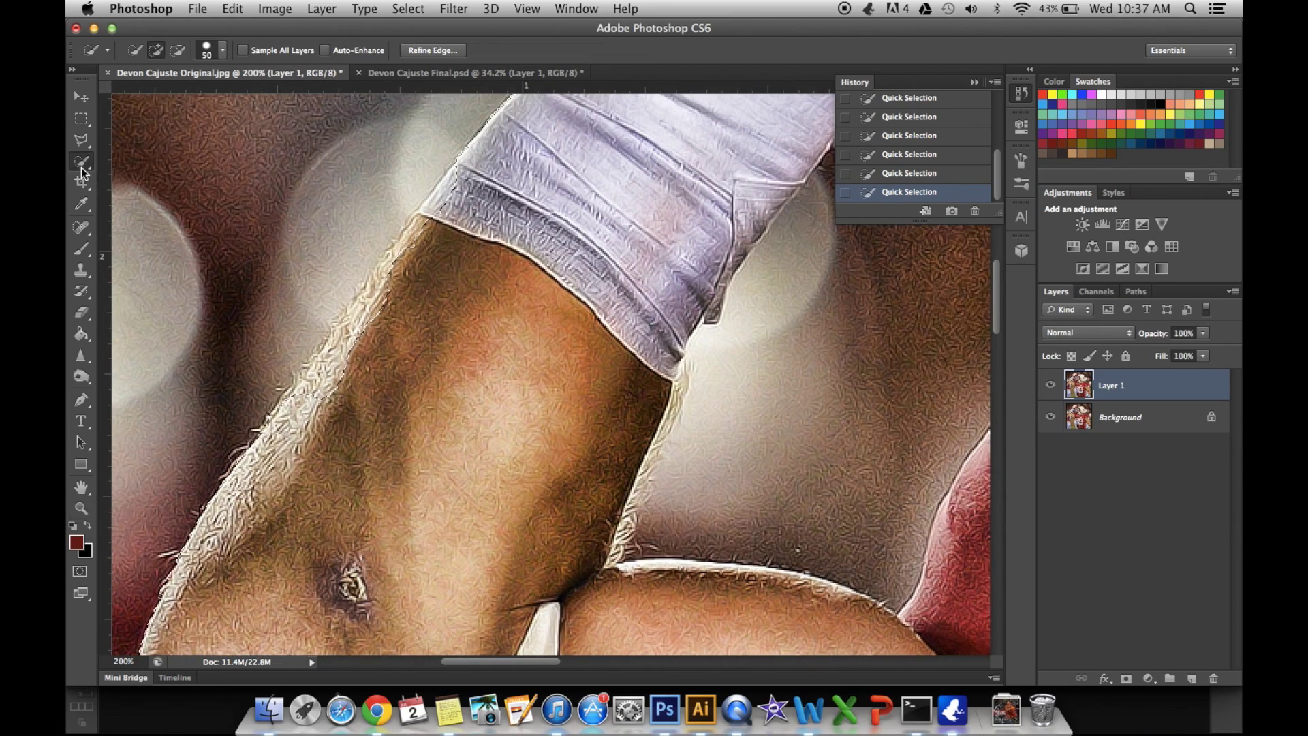
pyautogui.click(175, 53)
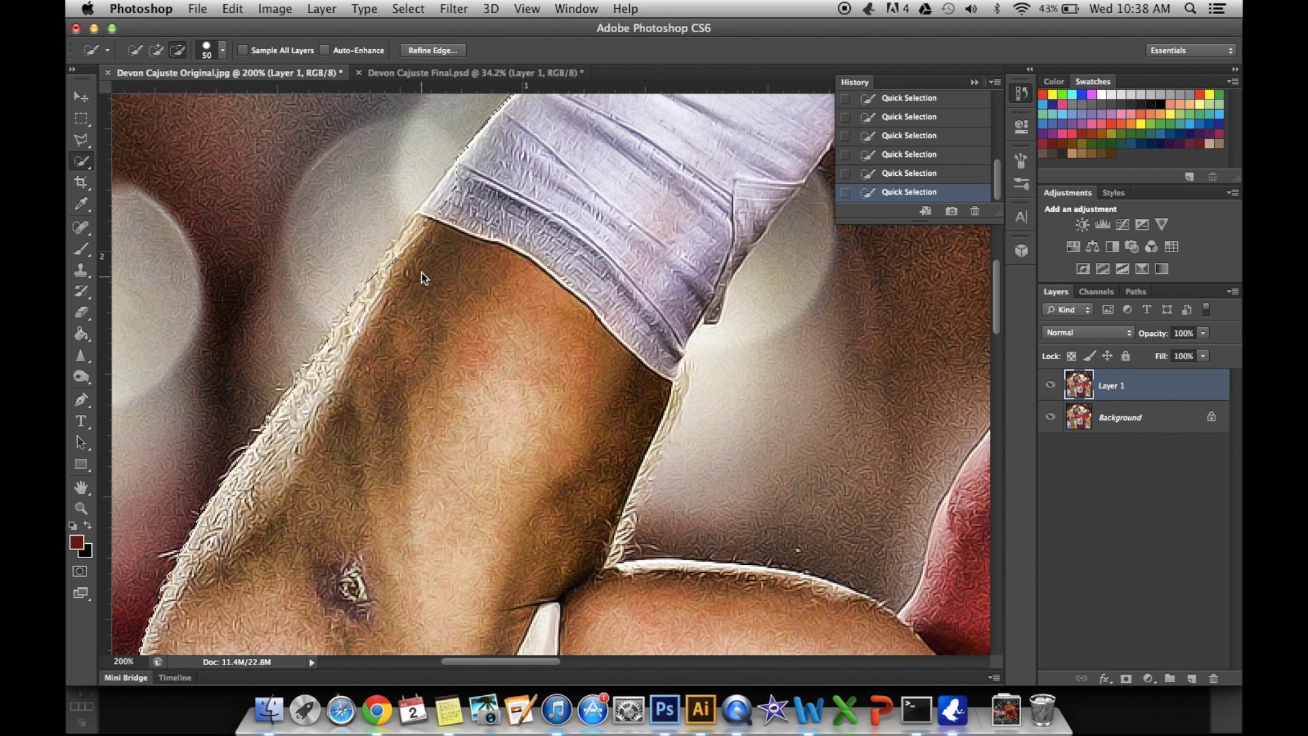
pyautogui.moveTo(433, 259)
pyautogui.mouseDown()
pyautogui.moveTo(362, 319)
pyautogui.moveTo(380, 266)
pyautogui.moveTo(285, 408)
pyautogui.moveTo(322, 334)
pyautogui.moveTo(396, 256)
pyautogui.moveTo(476, 207)
pyautogui.mouseUp()
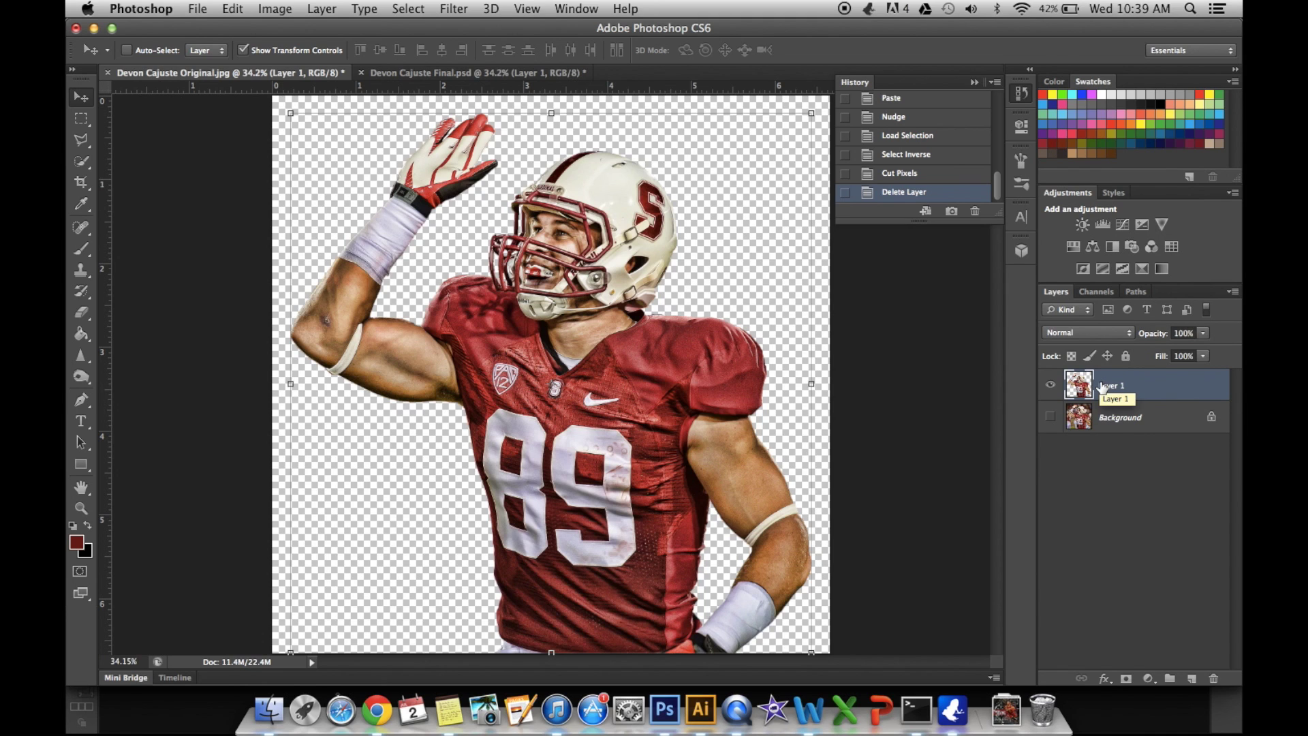
# - Show the Background layer and convert it to black and white with the Default preset after trying Maximum Black
pyautogui.click(1050, 417)
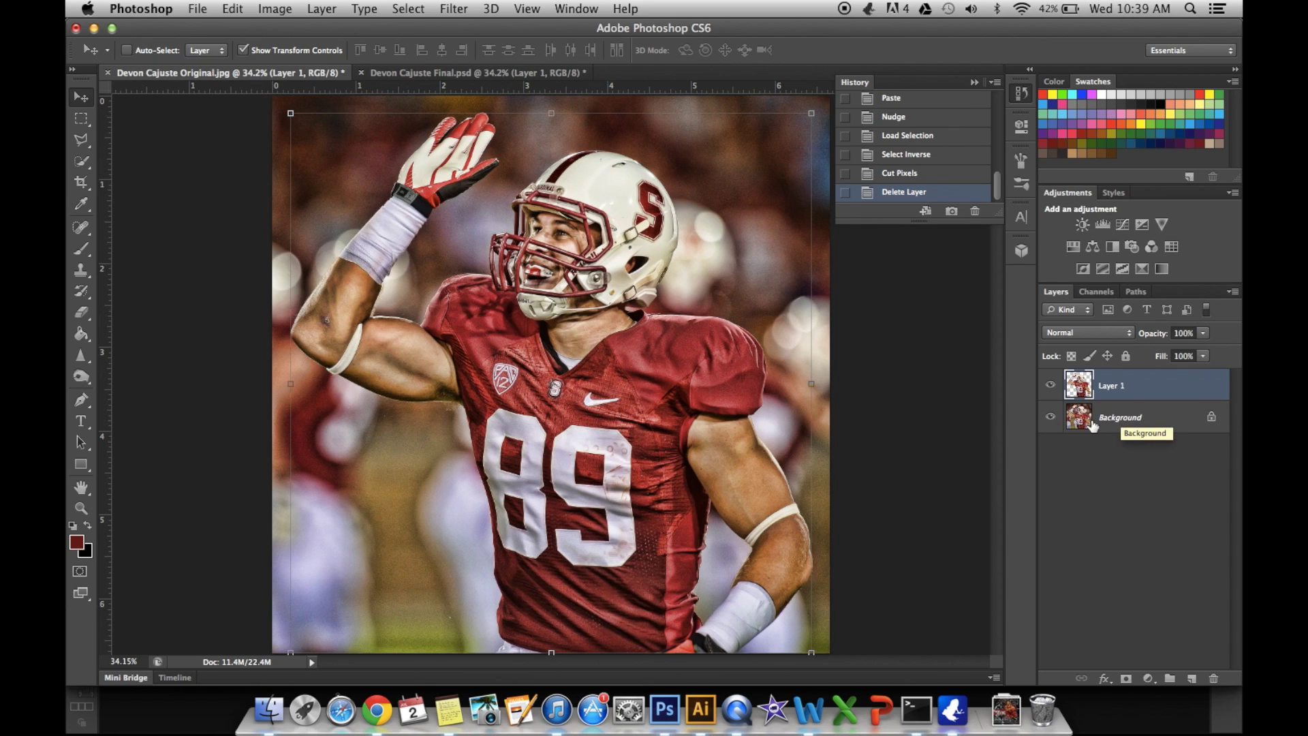
pyautogui.click(1118, 418)
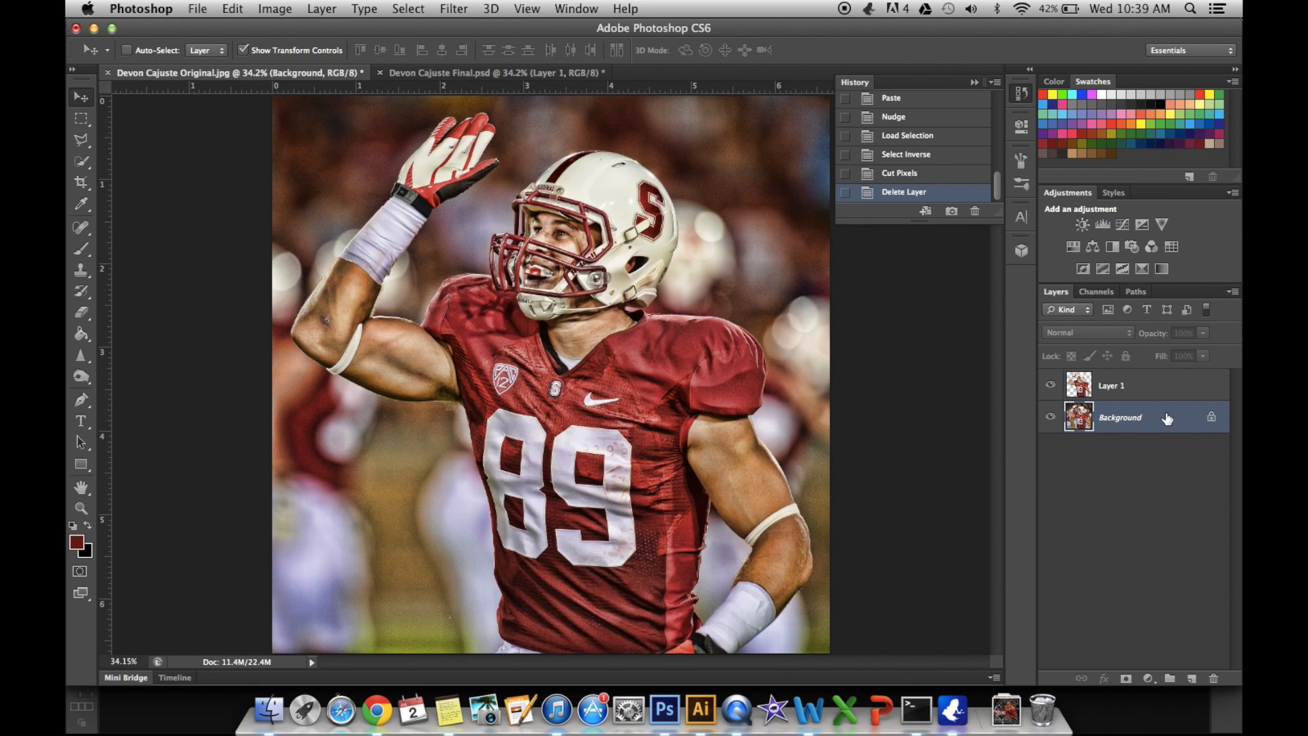
pyautogui.click(279, 8)
pyautogui.moveTo(278, 60)
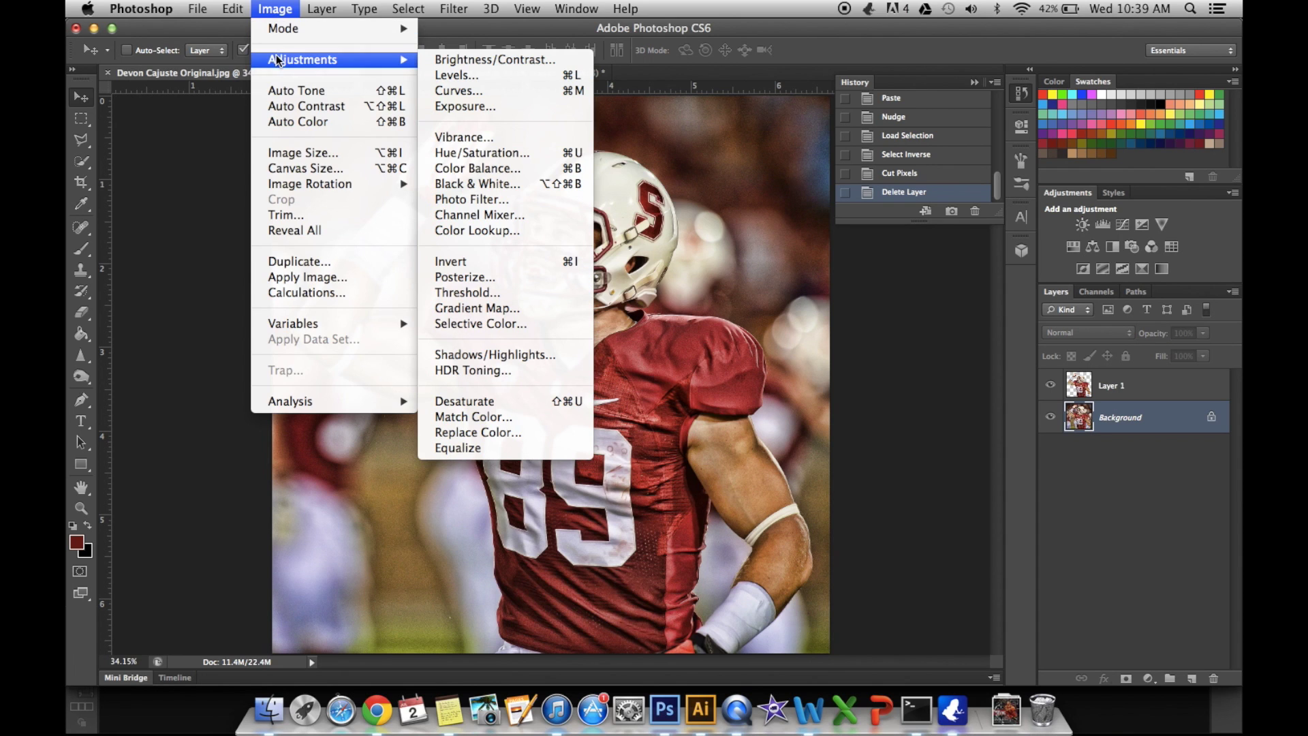
pyautogui.click(466, 178)
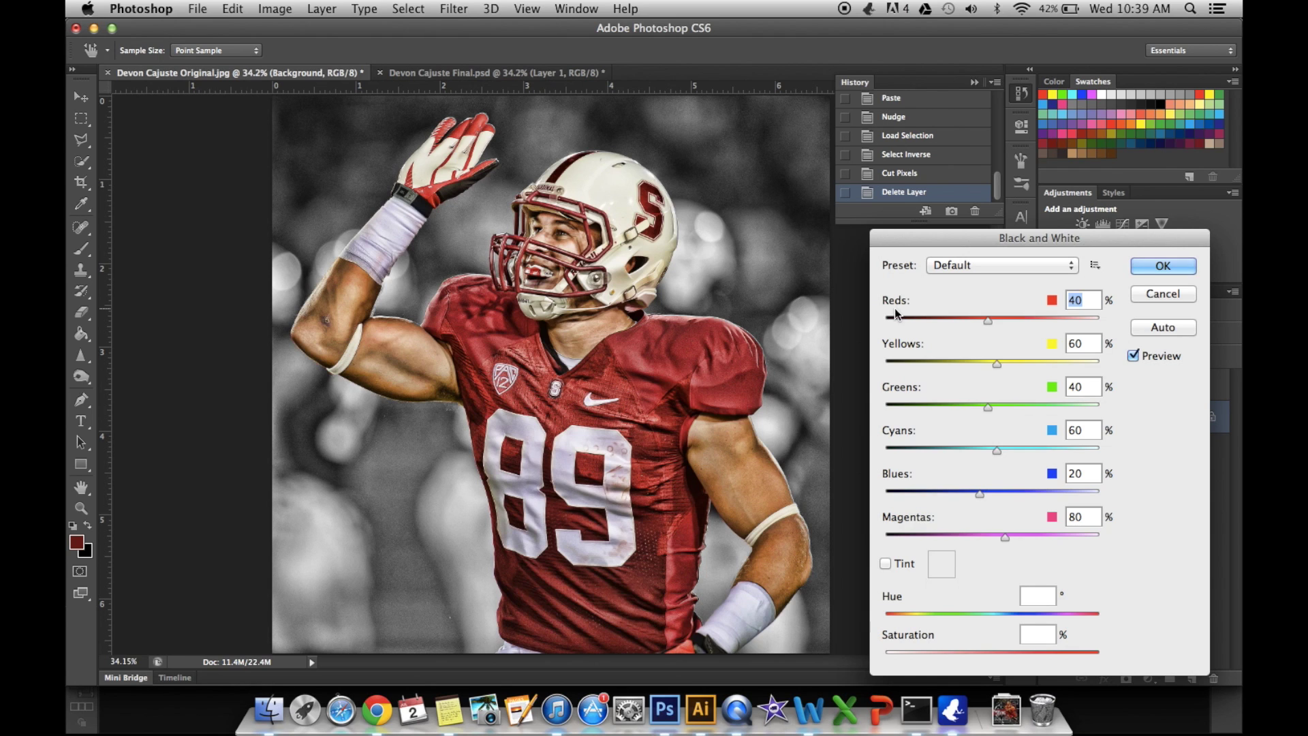
pyautogui.click(962, 267)
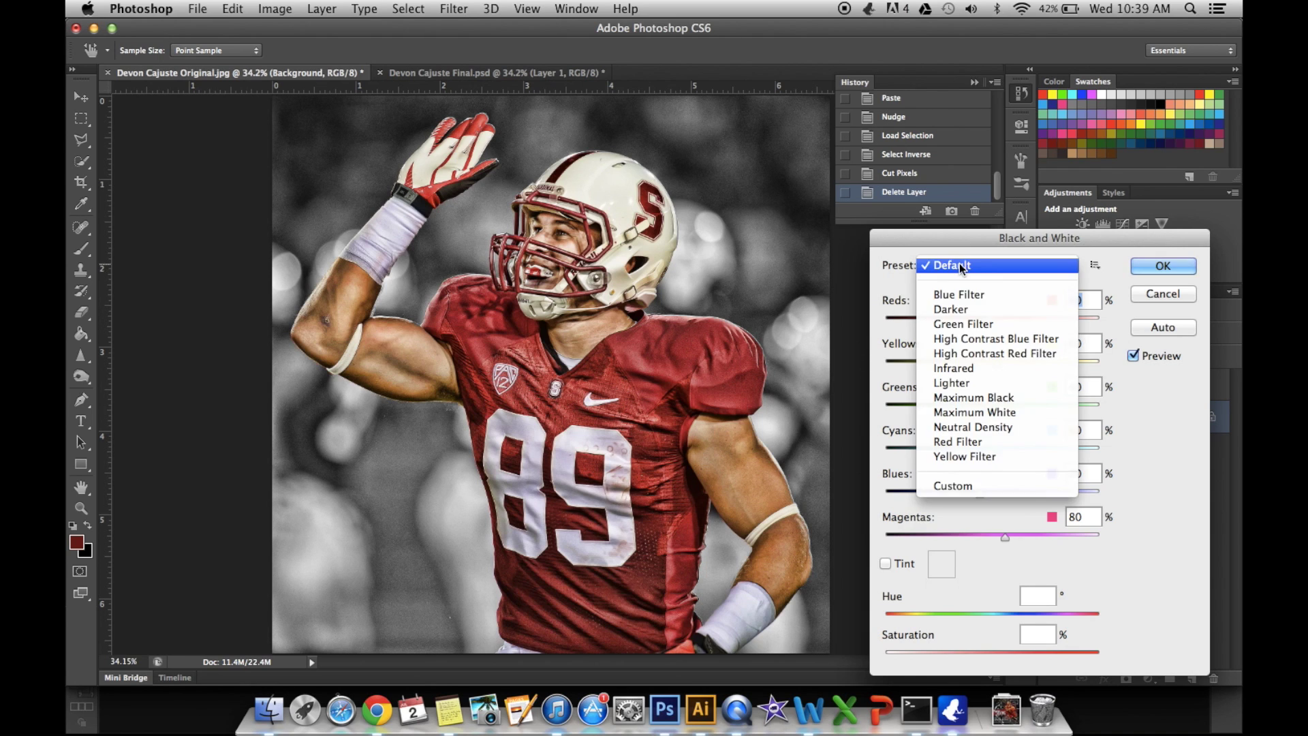
pyautogui.click(973, 398)
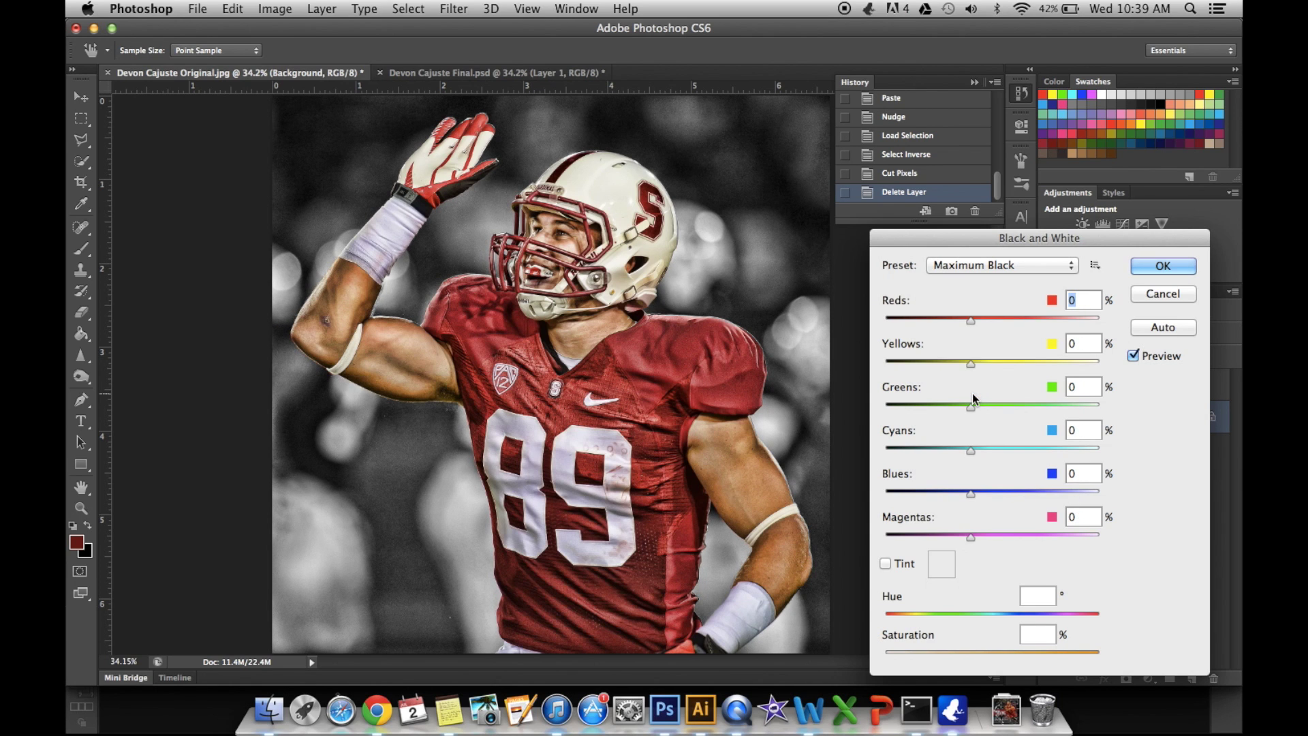
pyautogui.click(1000, 265)
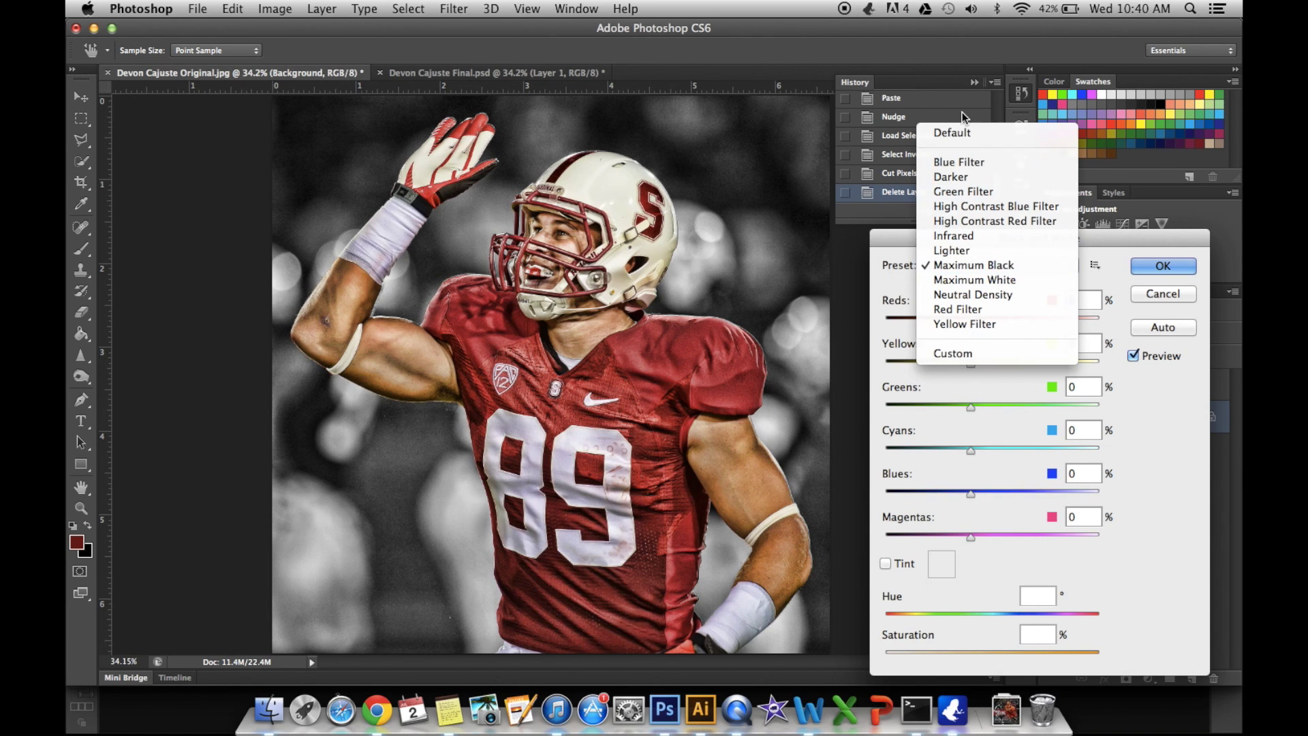
pyautogui.click(961, 132)
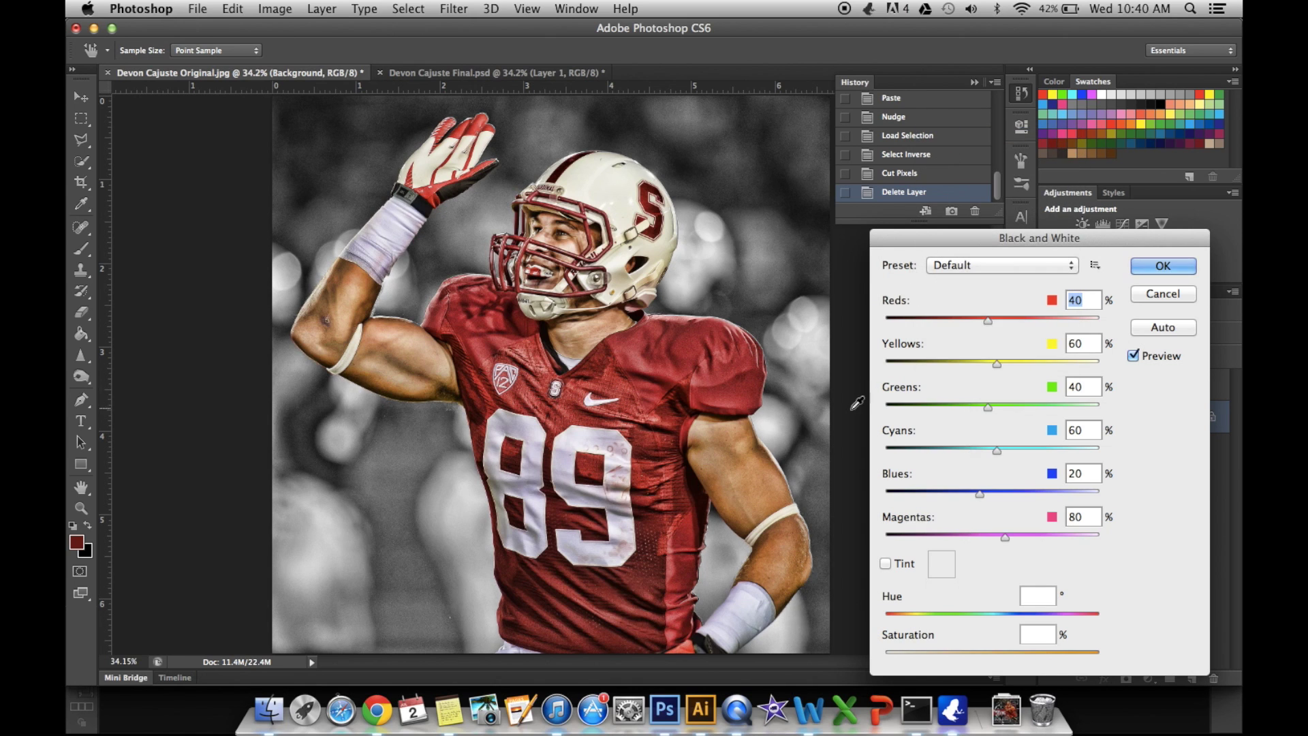
pyautogui.click(1152, 265)
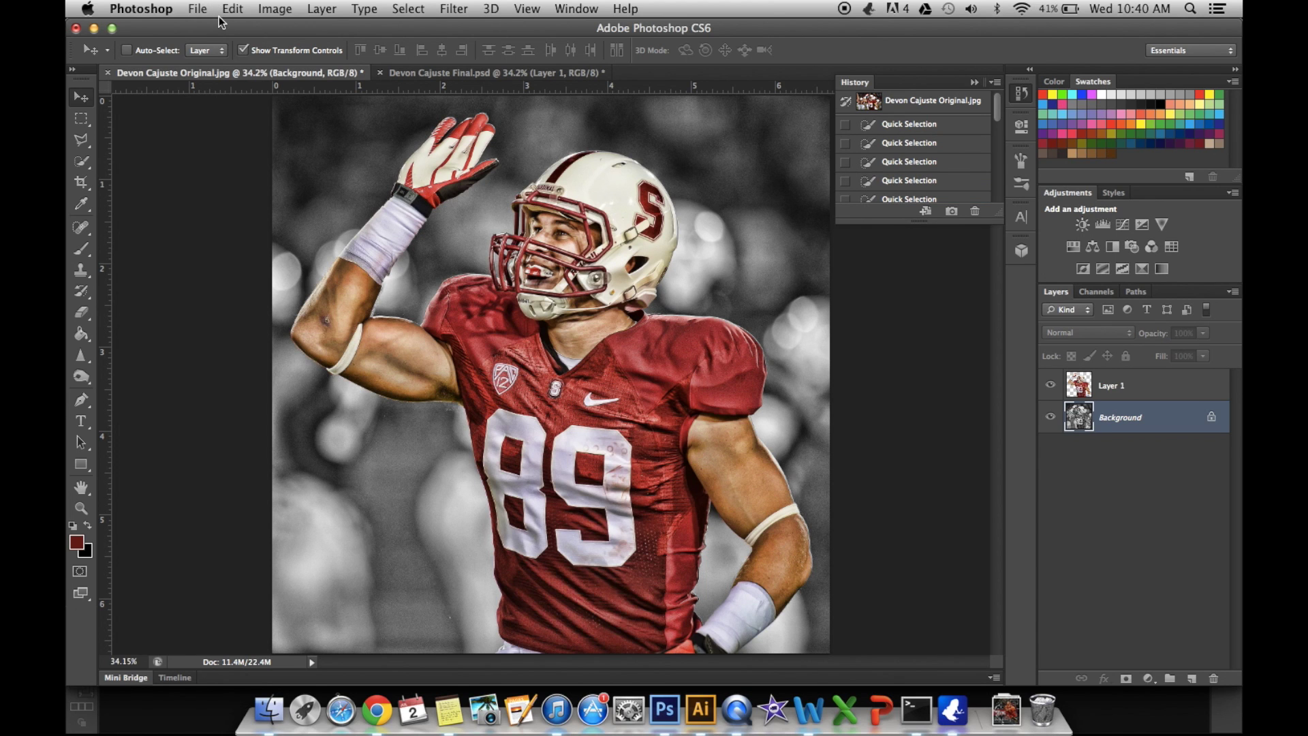
# - Search this Mac for "block patt" and place Block Pattern.jpg between the player cut-out and the Background layer
pyautogui.click(198, 8)
pyautogui.click(227, 276)
pyautogui.click(851, 63)
pyautogui.write('bl')
pyautogui.write('k patt')
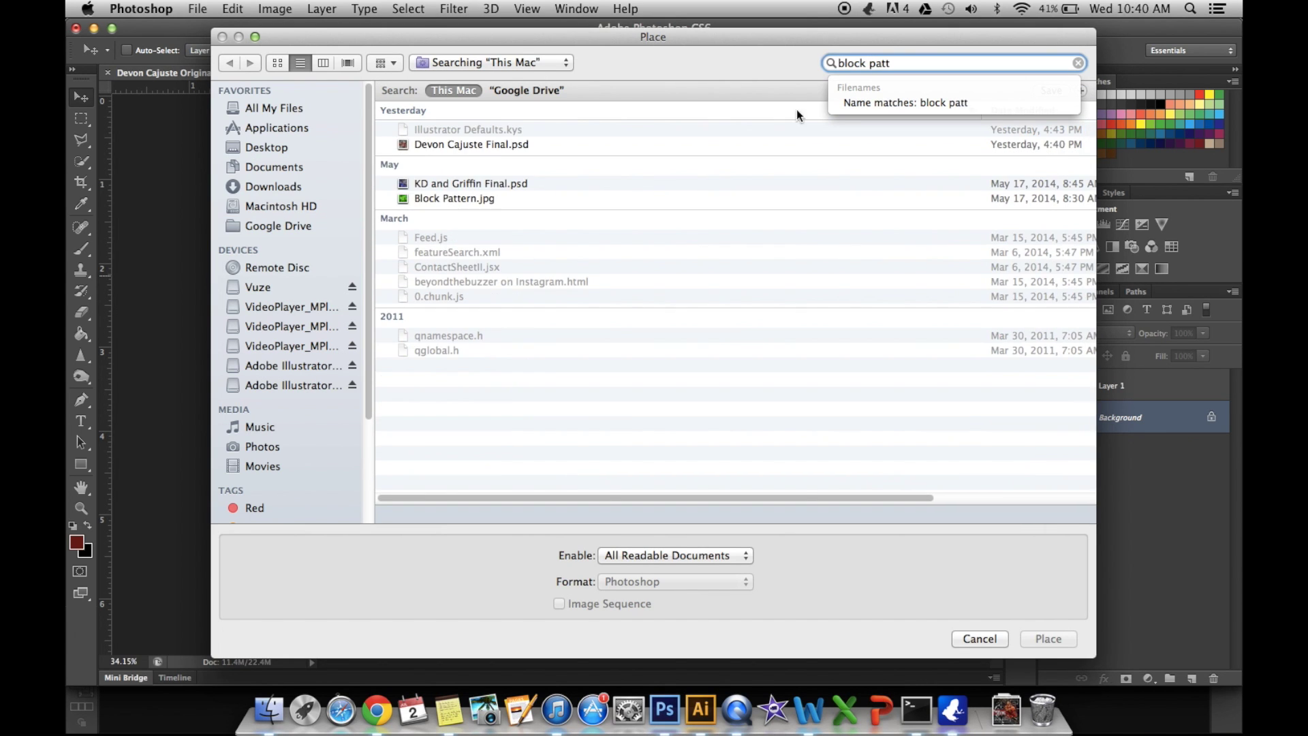
pyautogui.click(591, 194)
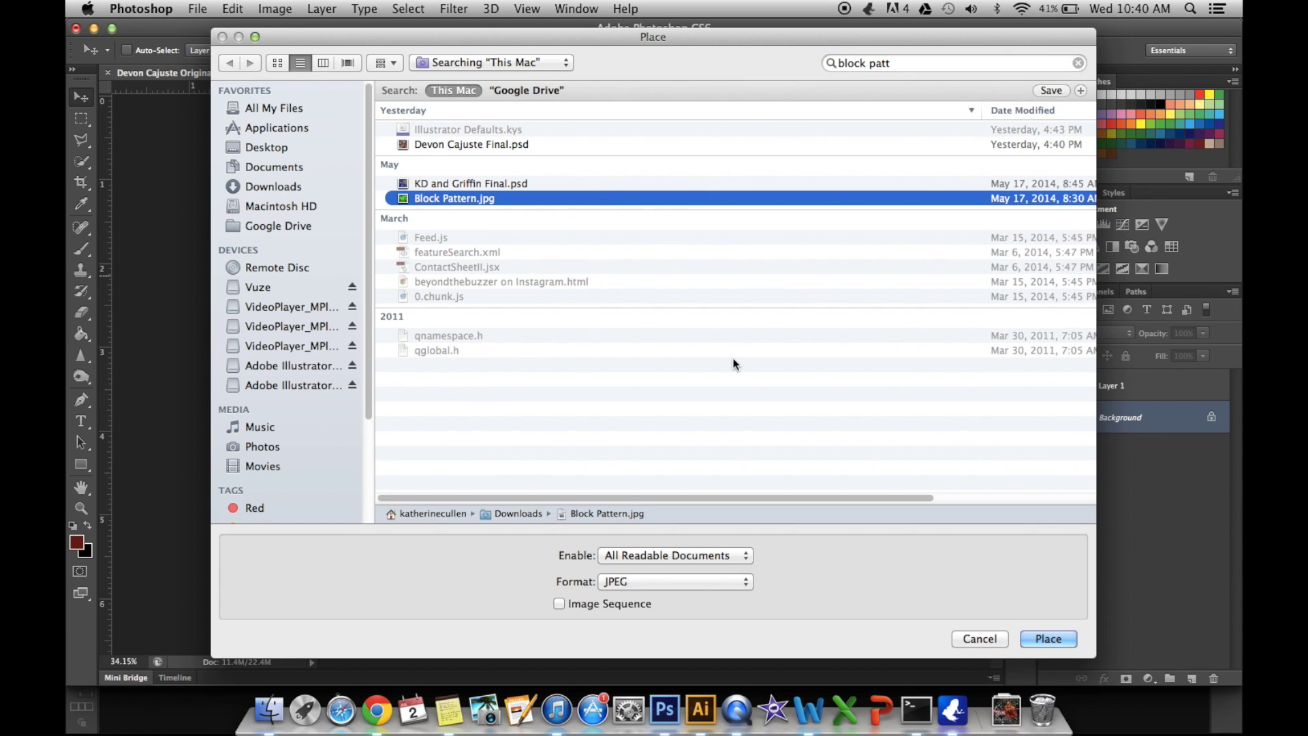
pyautogui.click(1049, 639)
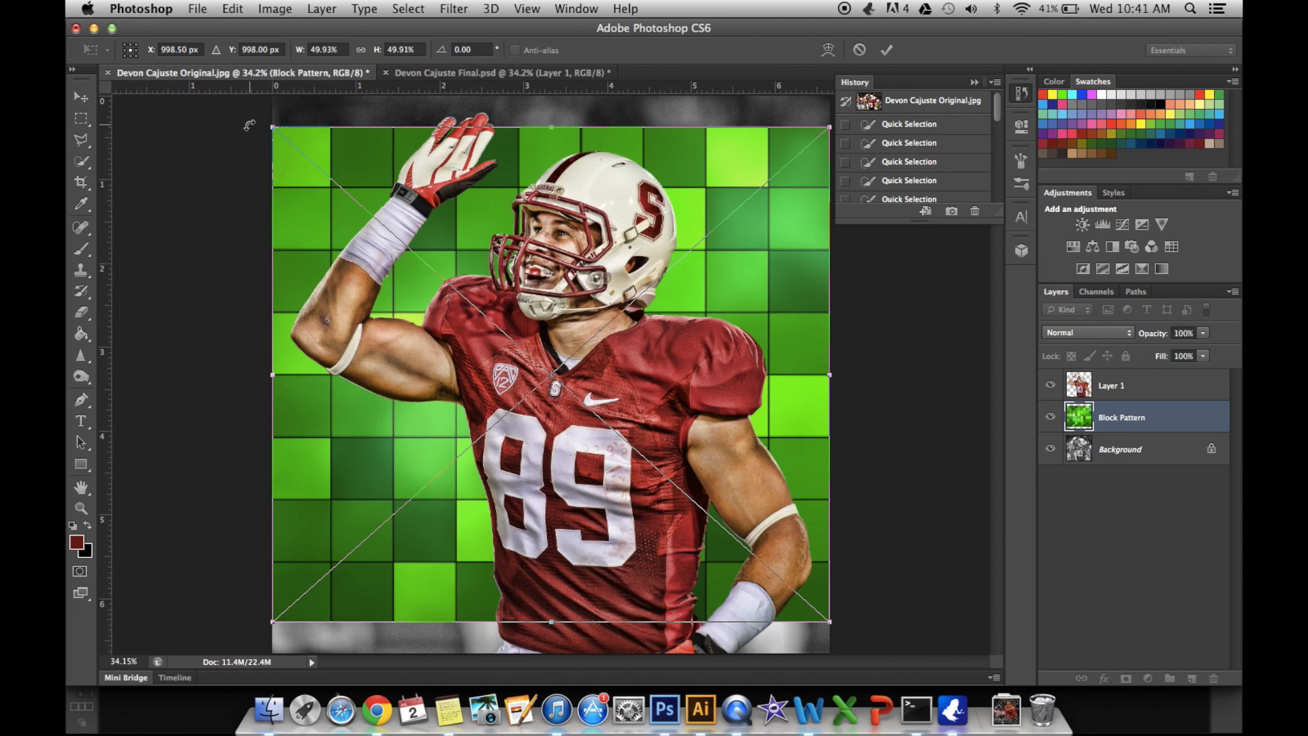
# - Enlarge the placed block pattern to about 57% so it covers the whole canvas, and commit the placement
pyautogui.moveTo(273, 128); pyautogui.dragTo(230, 95)
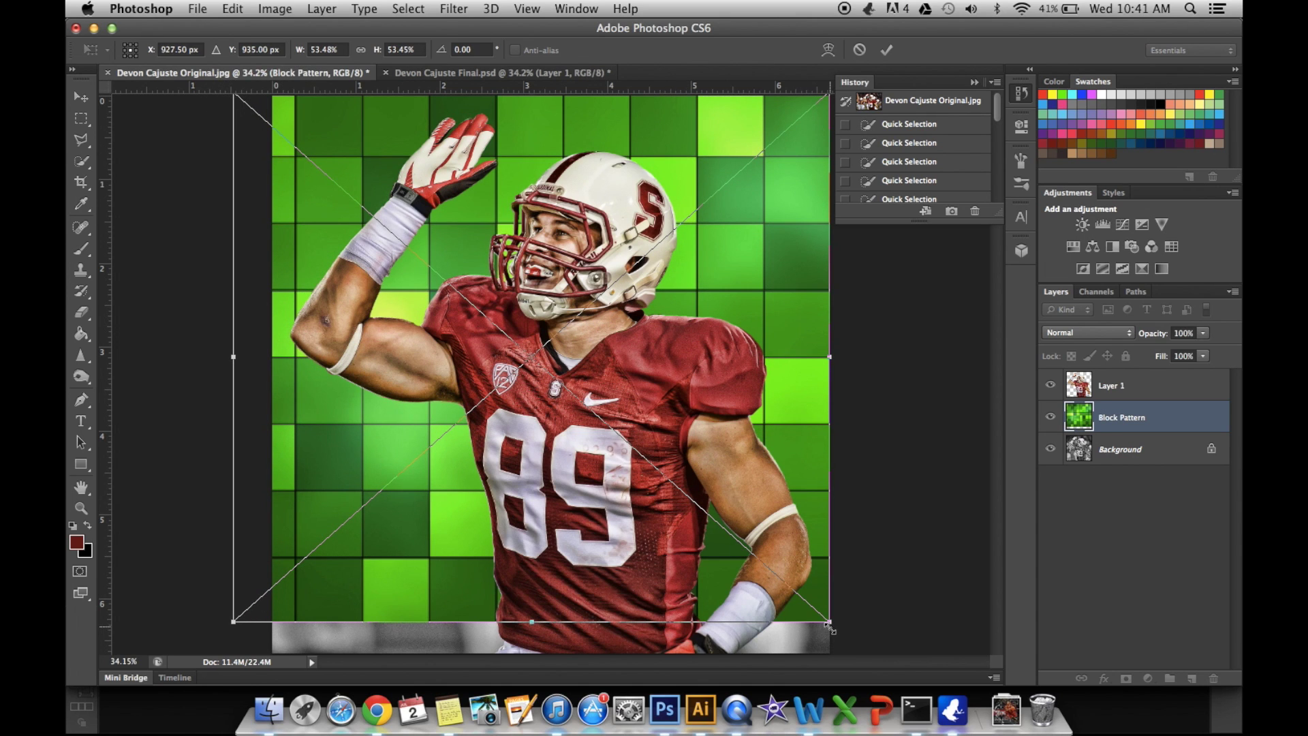
pyautogui.moveTo(829, 622); pyautogui.dragTo(871, 660)
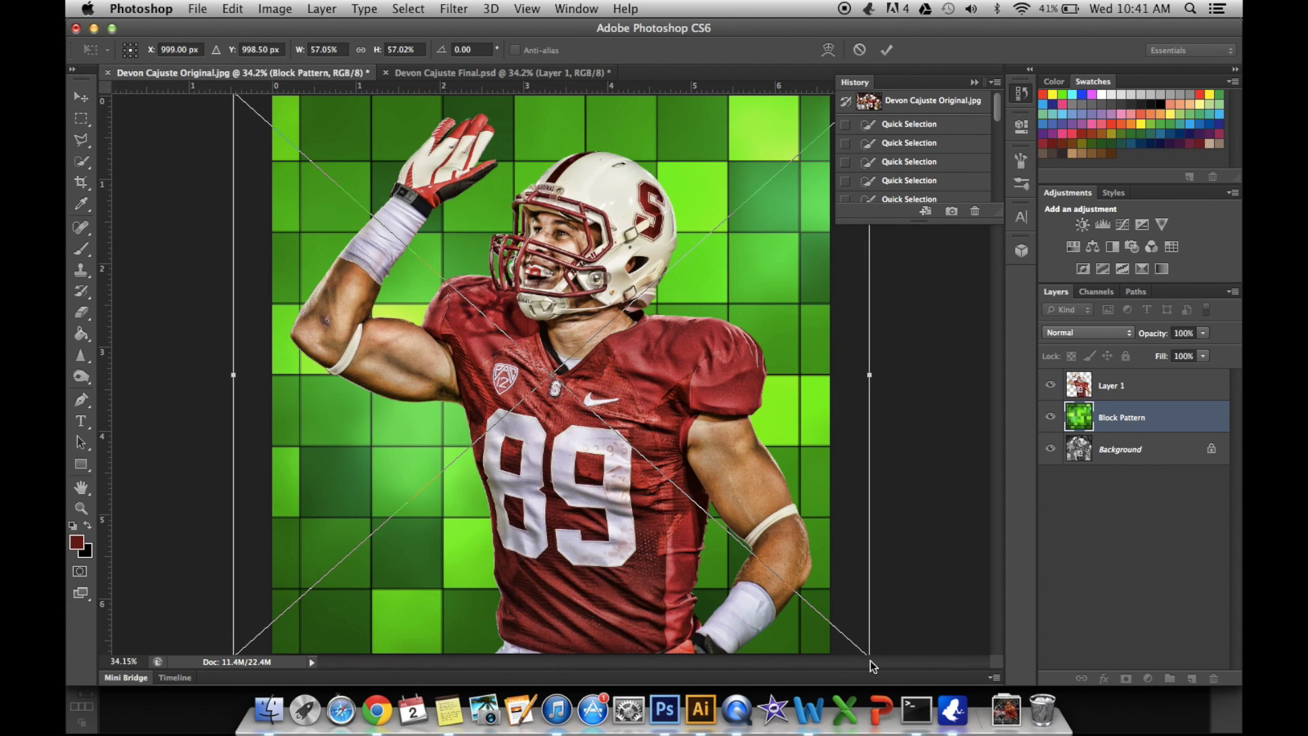
pyautogui.click(887, 49)
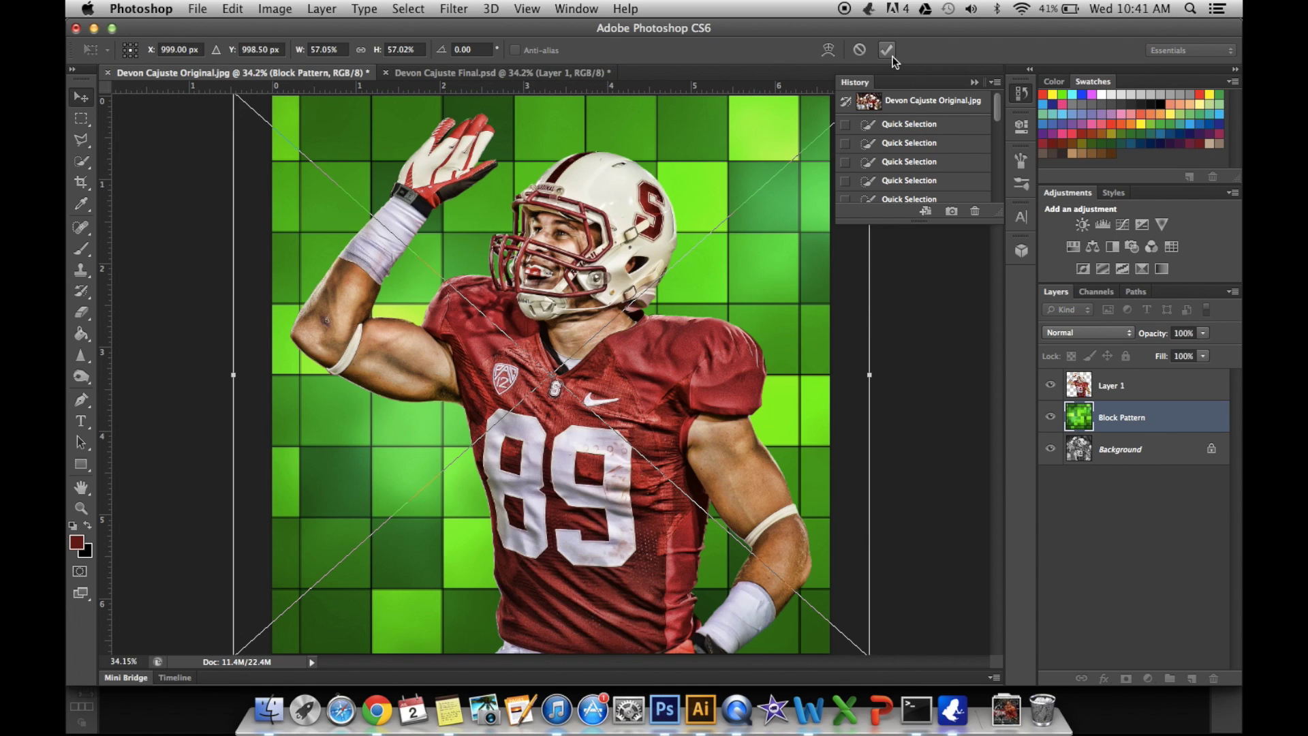
# - Rasterize the Block Pattern smart object so it can be edited directly
pyautogui.click(262, 8)
pyautogui.moveTo(279, 65)
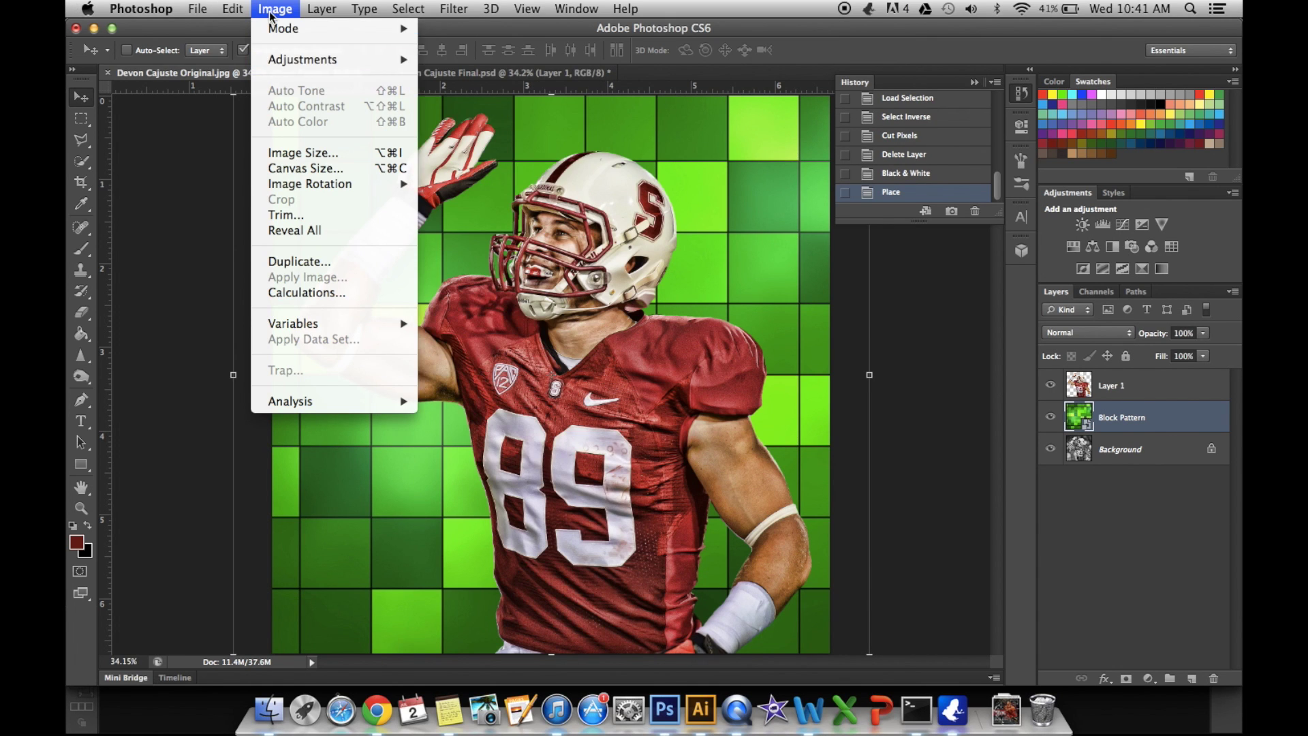
pyautogui.click(241, 32)
pyautogui.click(75, 244)
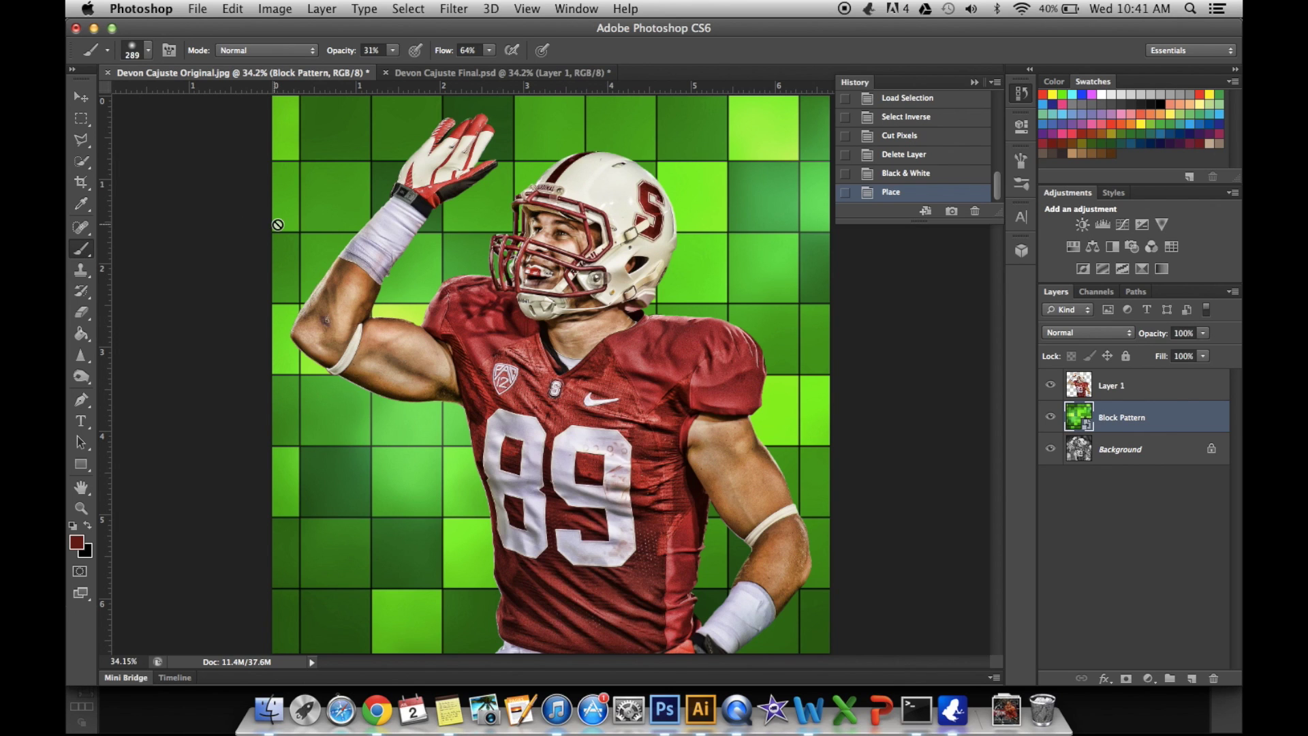
pyautogui.click(340, 241)
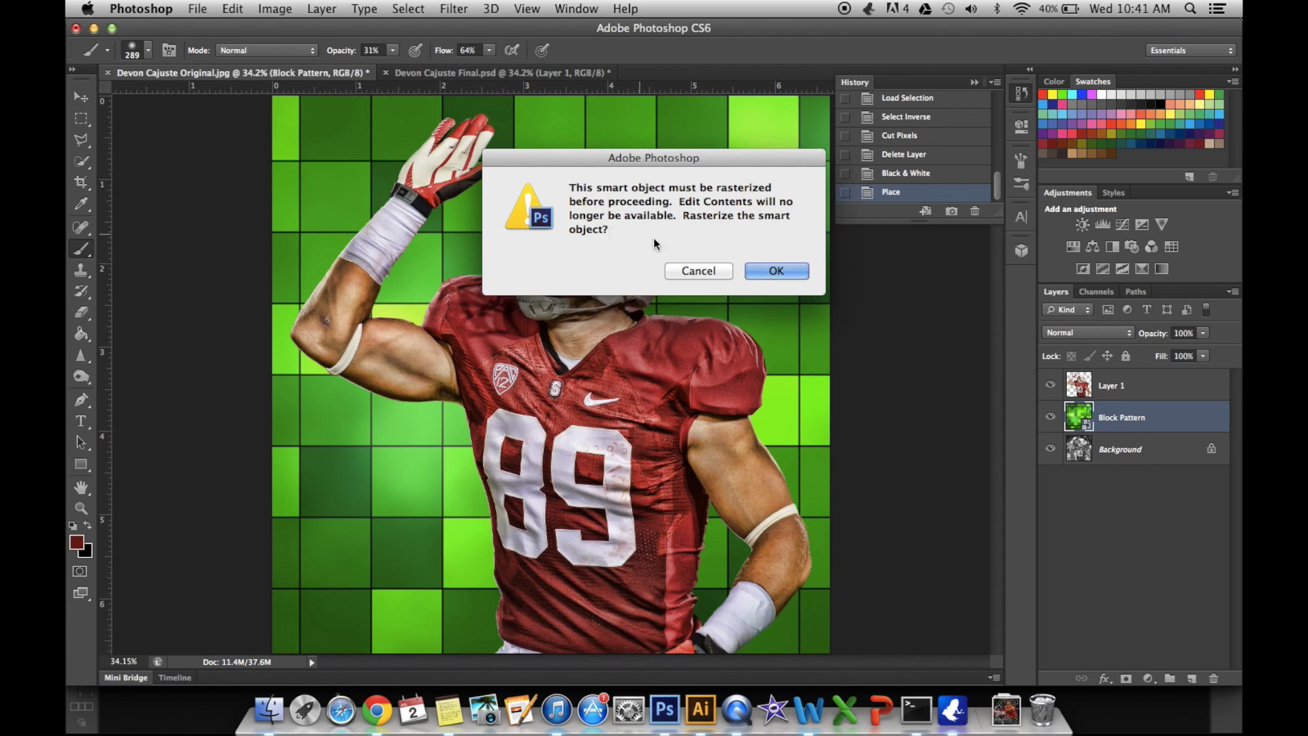
pyautogui.click(768, 272)
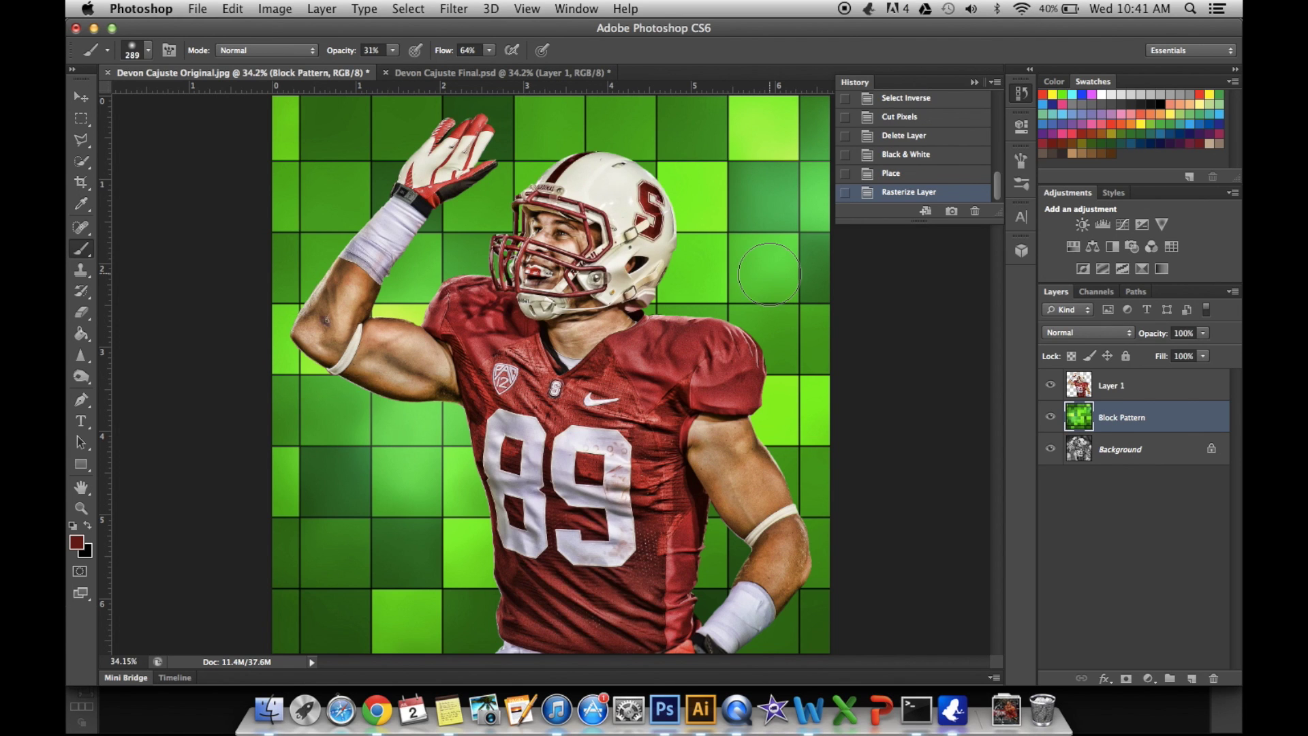
# - Convert the Block Pattern layer to black and white with the Default preset and set its blend mode to Soft Light
pyautogui.click(292, 8)
pyautogui.moveTo(368, 68)
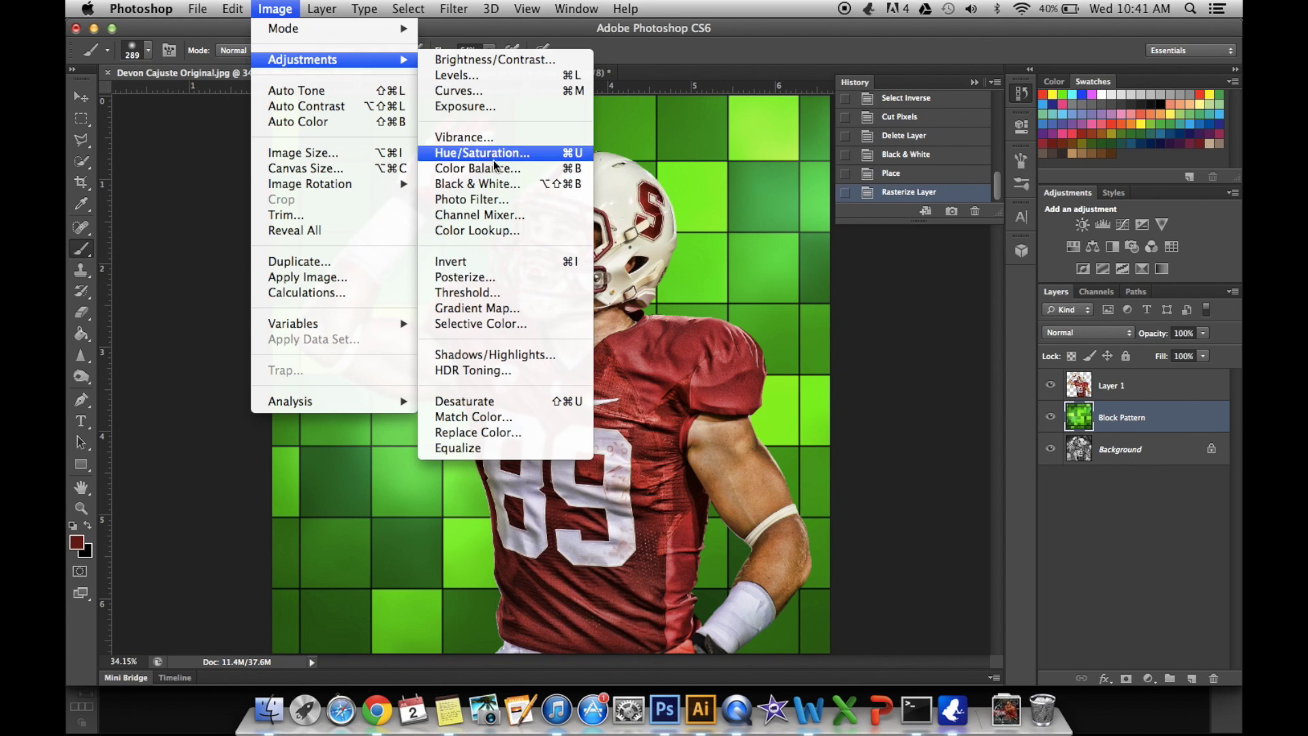
pyautogui.click(500, 184)
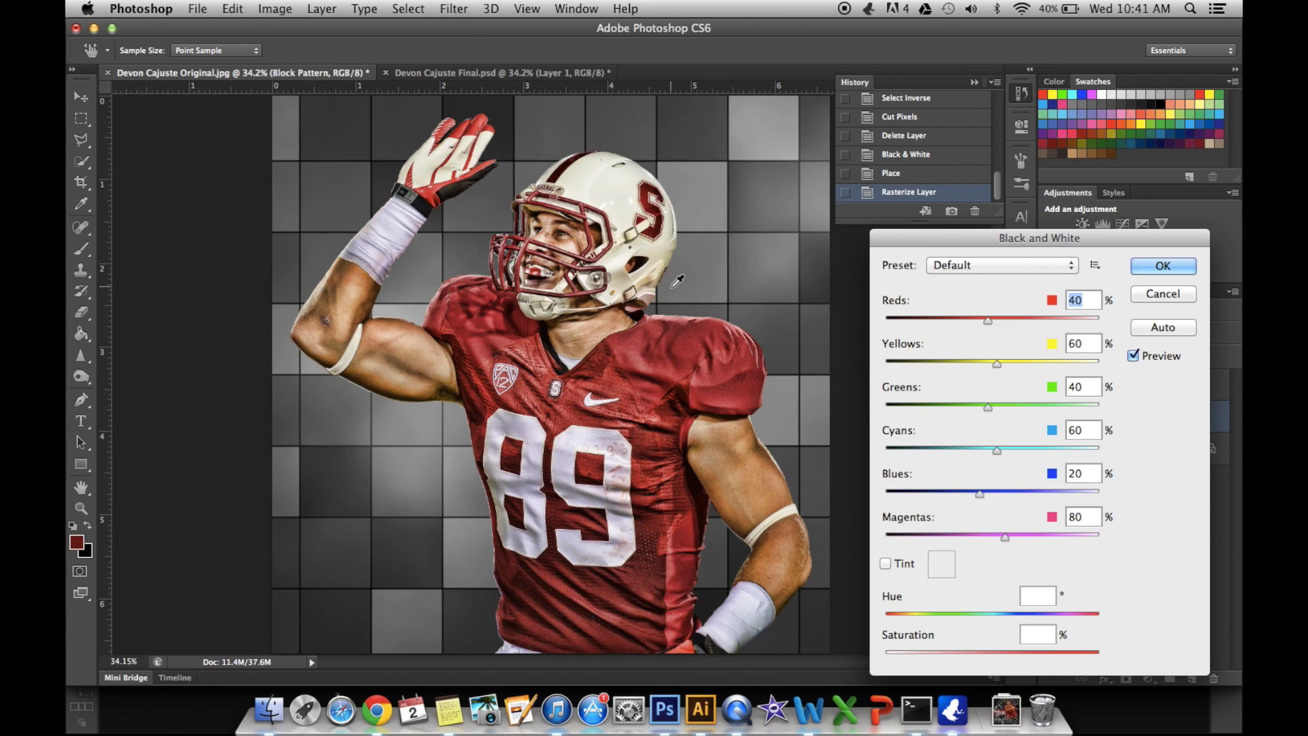
pyautogui.click(1162, 266)
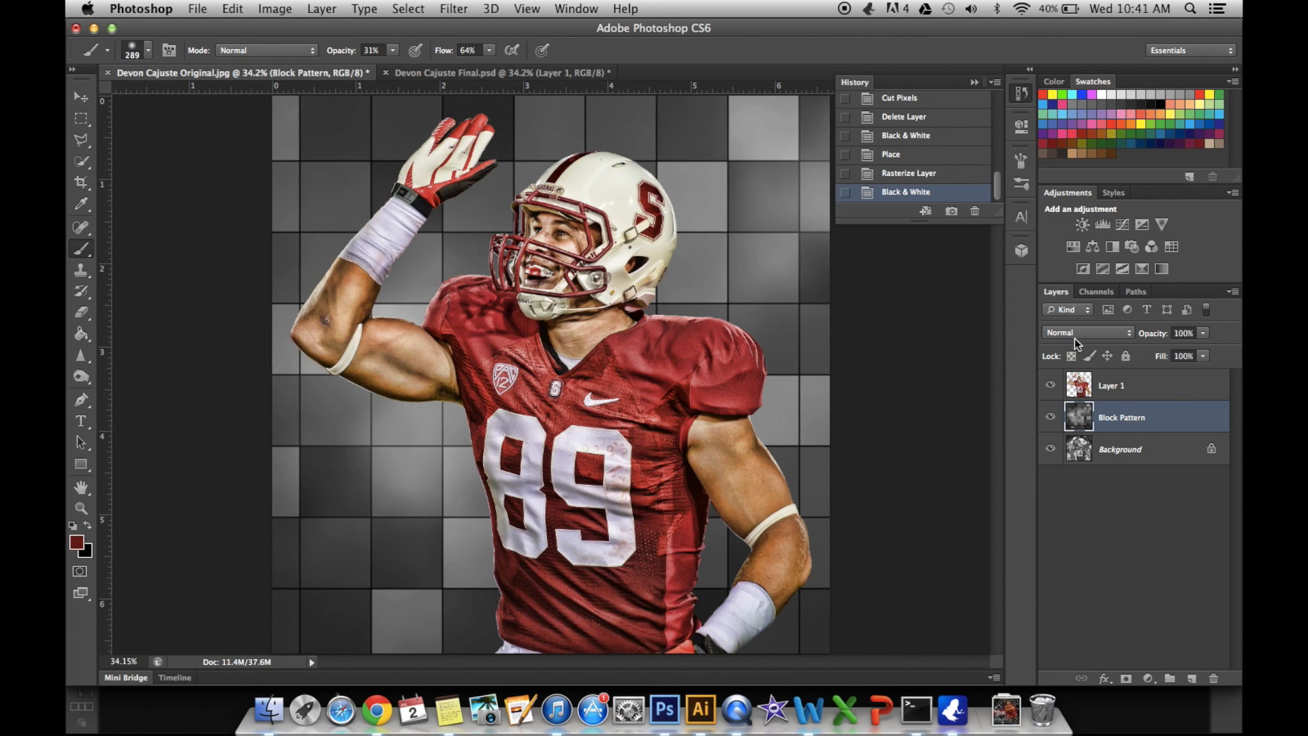
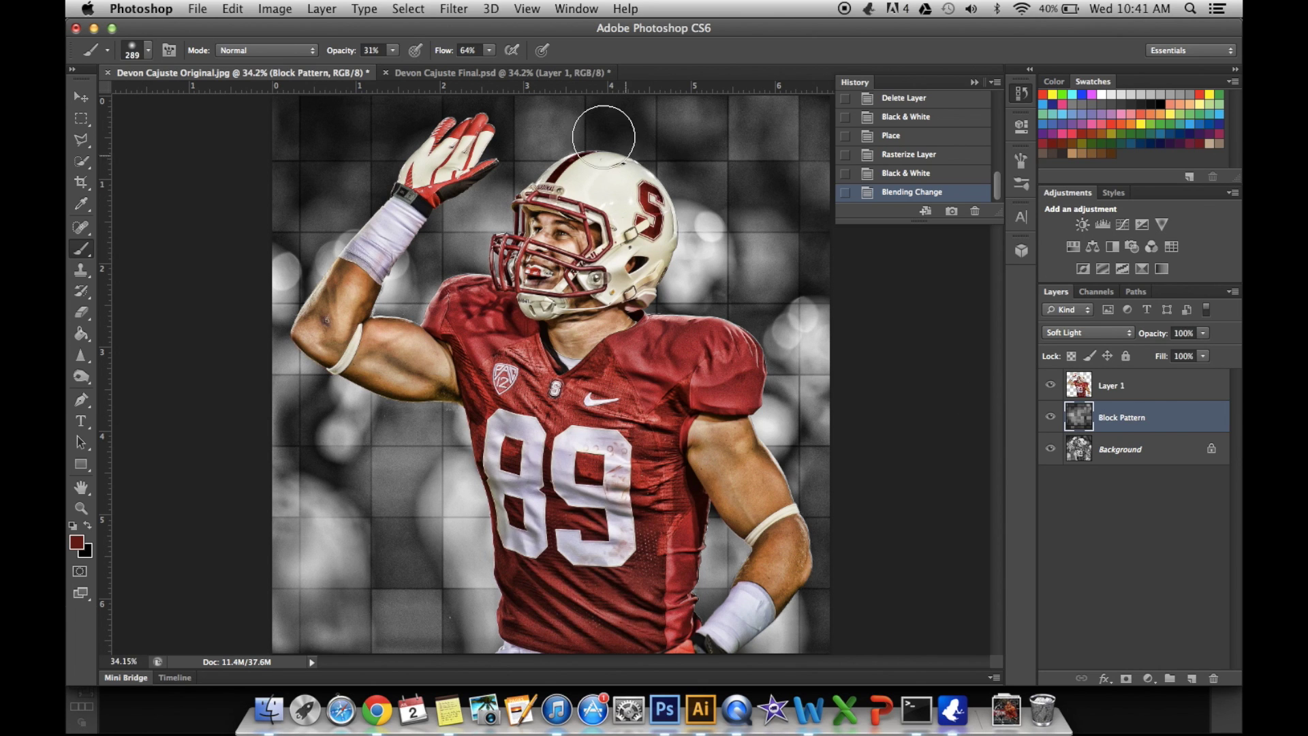
# - Check the finished reference document, add an empty layer above Block Pattern, and choose the Gradient tool with the foreground-to-background preset
pyautogui.click(540, 76)
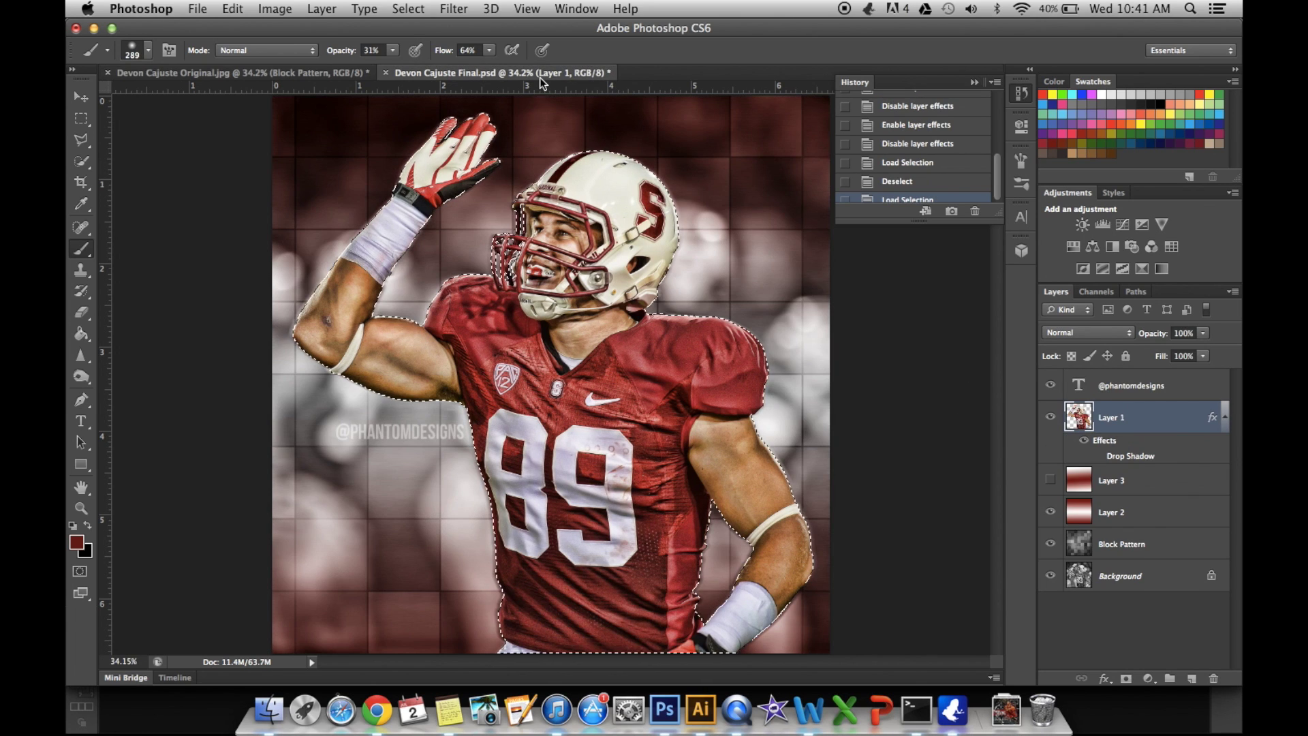
pyautogui.click(313, 75)
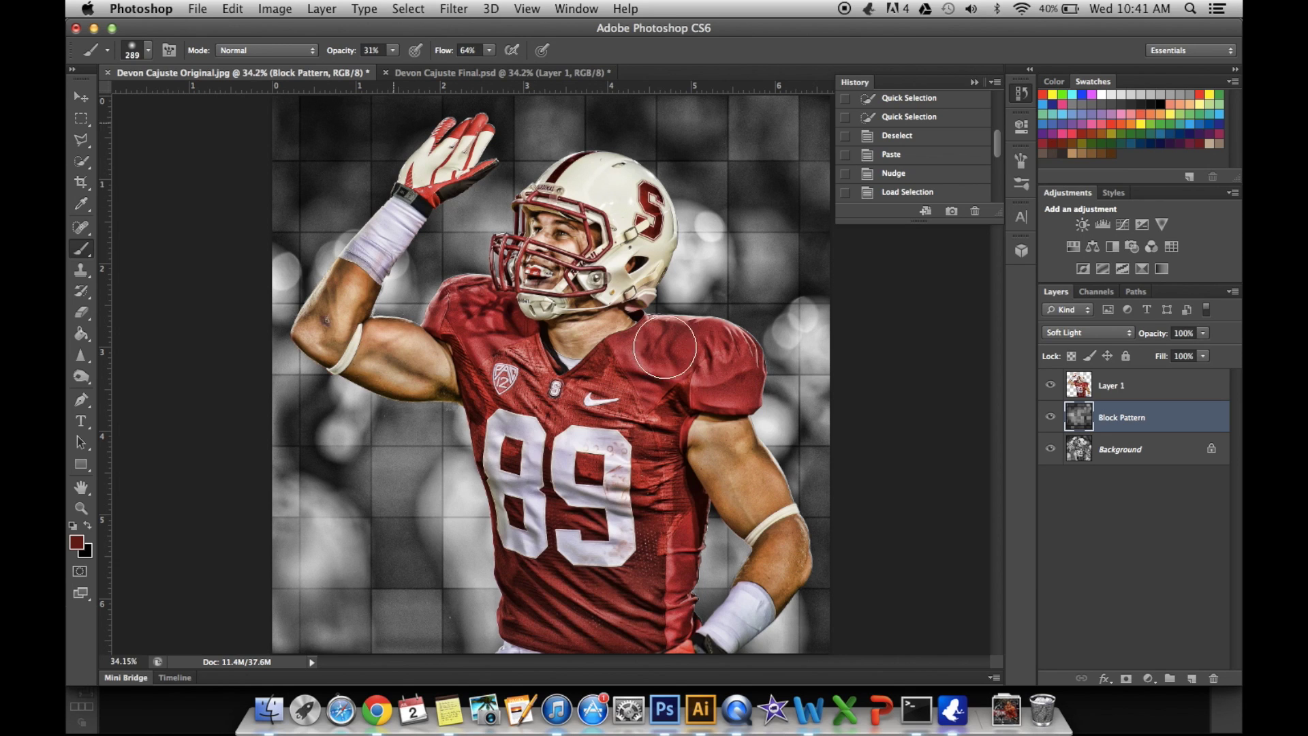
pyautogui.click(1192, 678)
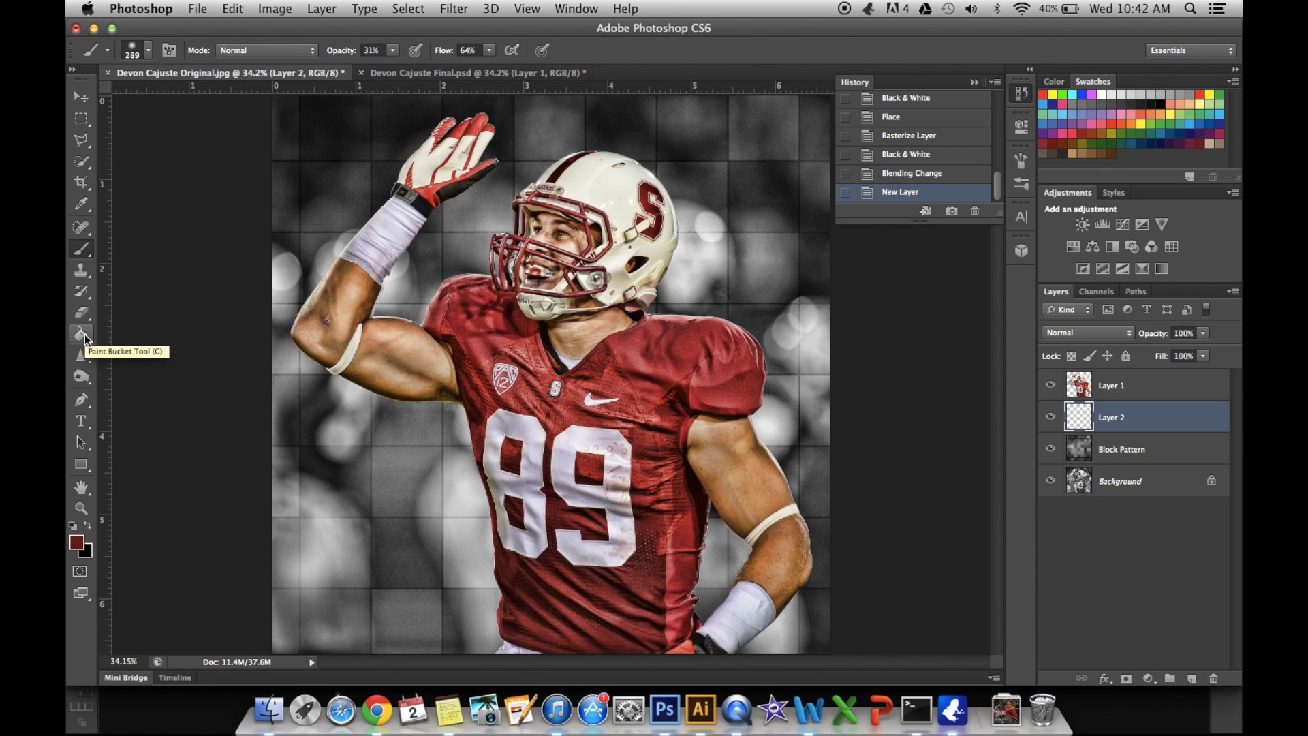
pyautogui.moveTo(85, 334); pyautogui.dragTo(124, 331)
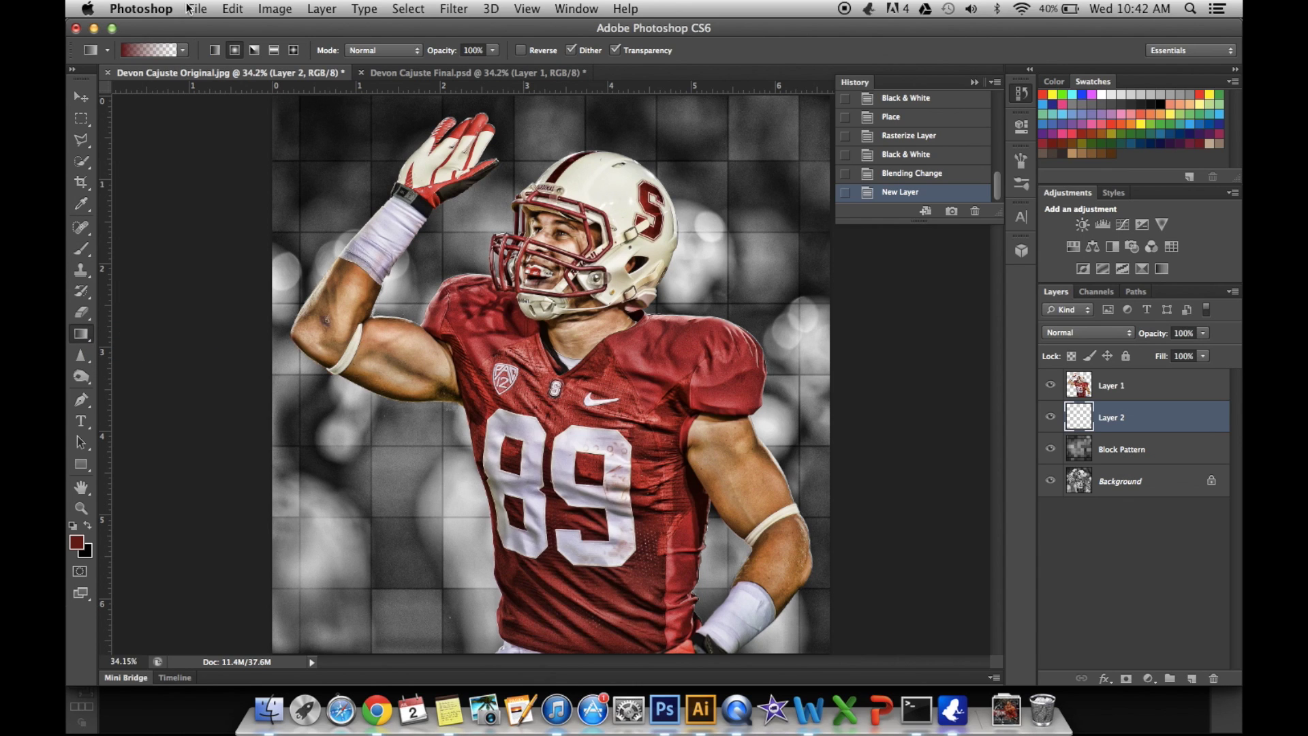
pyautogui.click(183, 51)
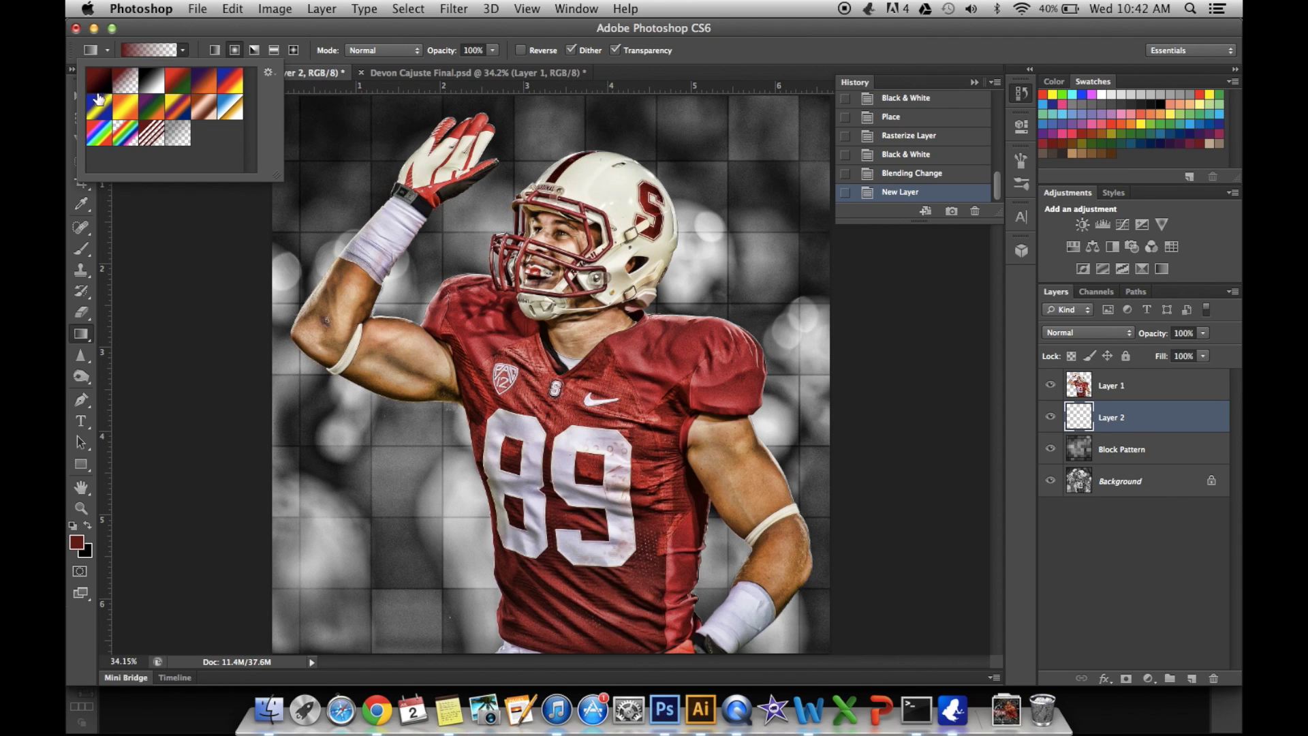
pyautogui.click(100, 82)
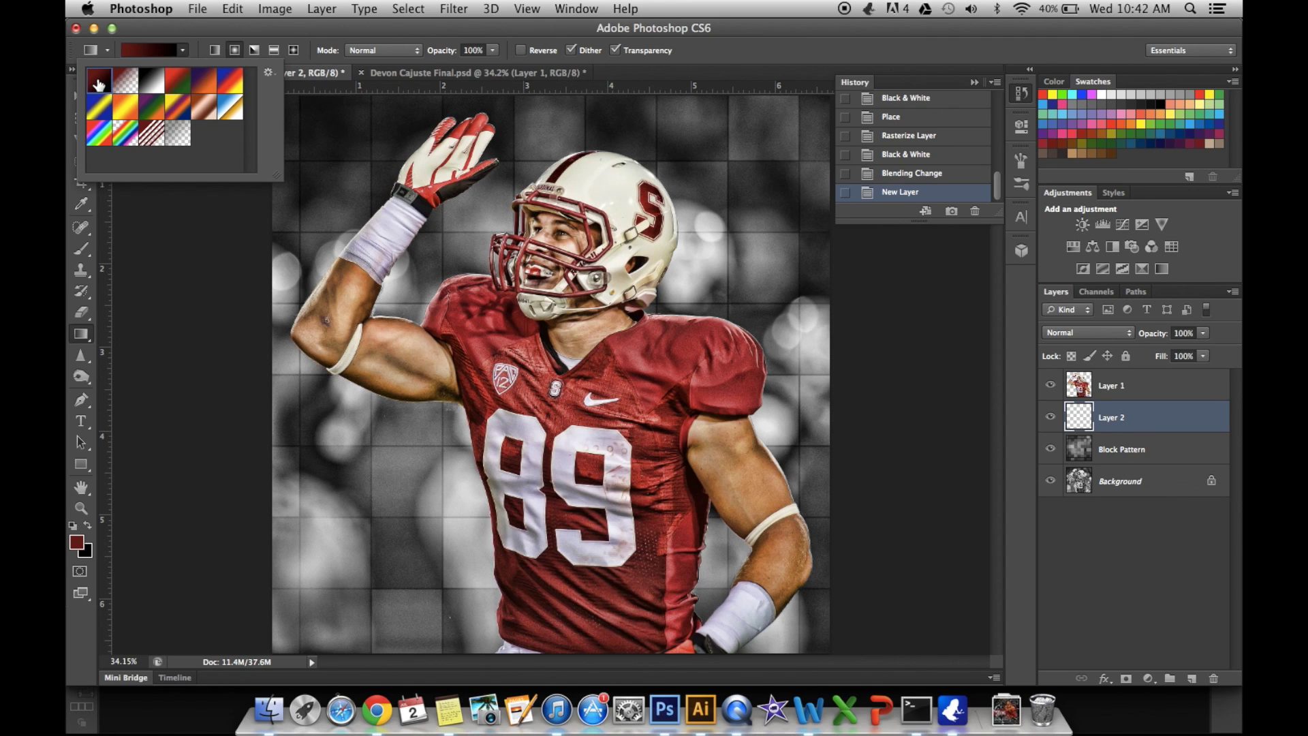
pyautogui.click(183, 51)
# - Set the background colour to white (ffffff) and switch the Gradient tool to the reflected style
pyautogui.click(88, 555)
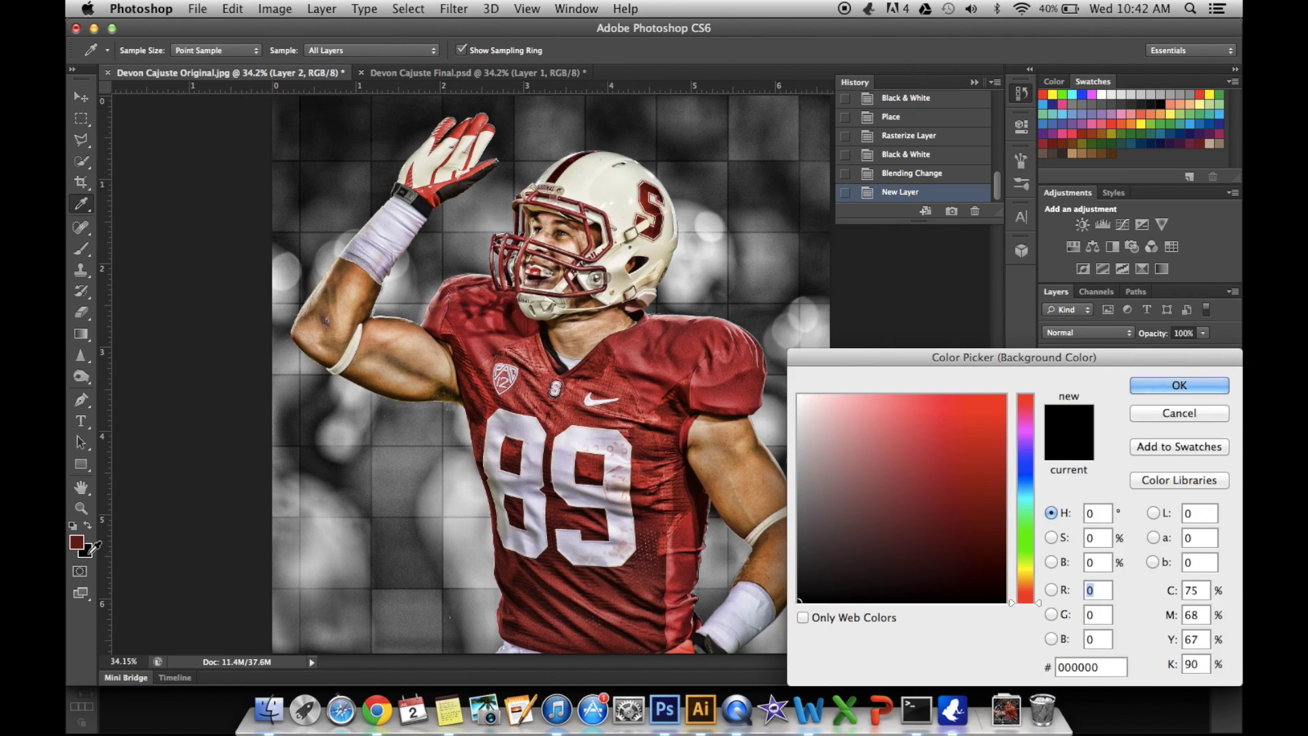
pyautogui.click(75, 539)
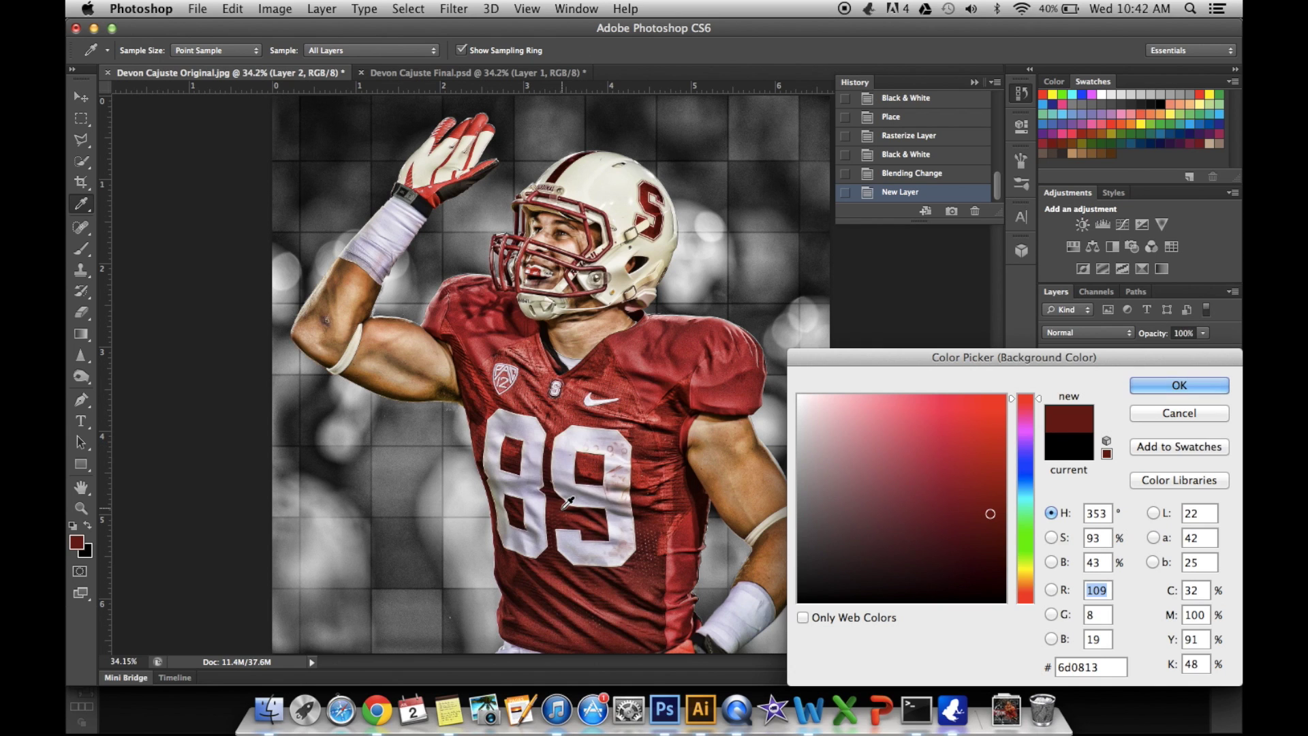
pyautogui.click(1180, 385)
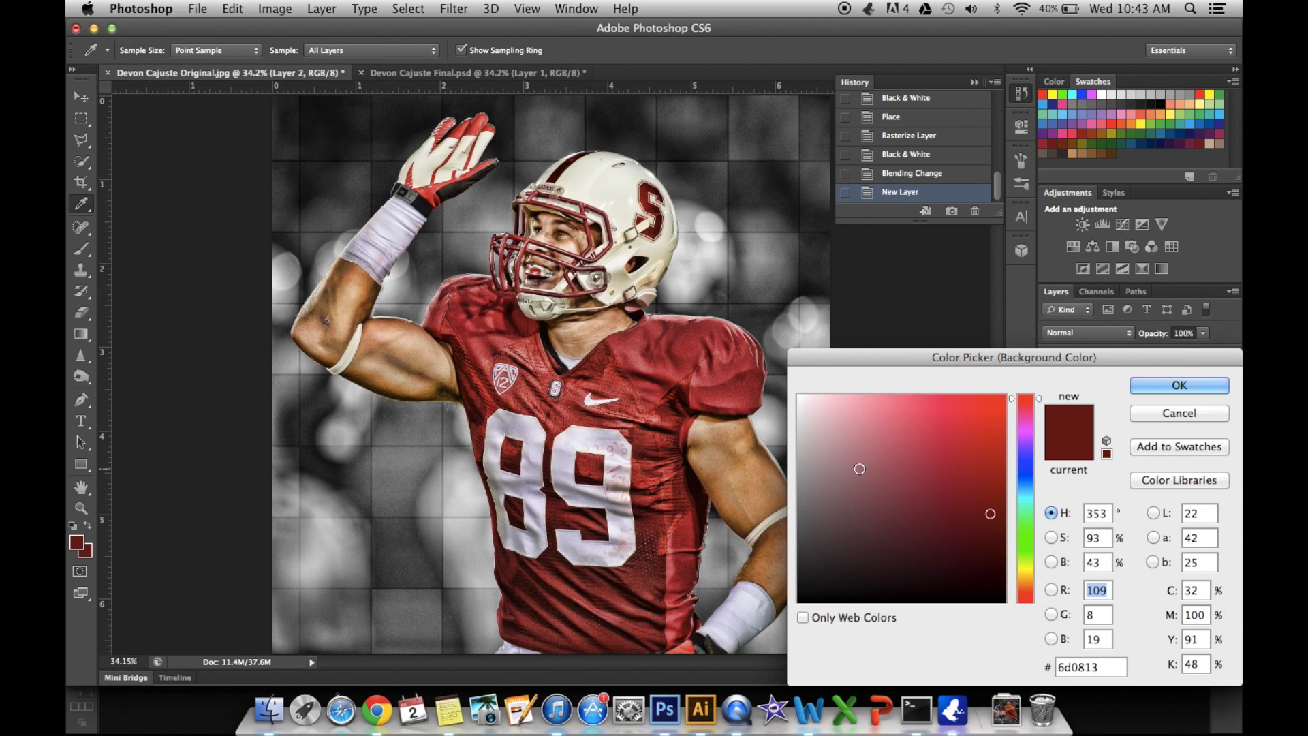
pyautogui.moveTo(841, 449)
pyautogui.mouseDown()
pyautogui.moveTo(794, 350)
pyautogui.moveTo(736, 306)
pyautogui.mouseUp()
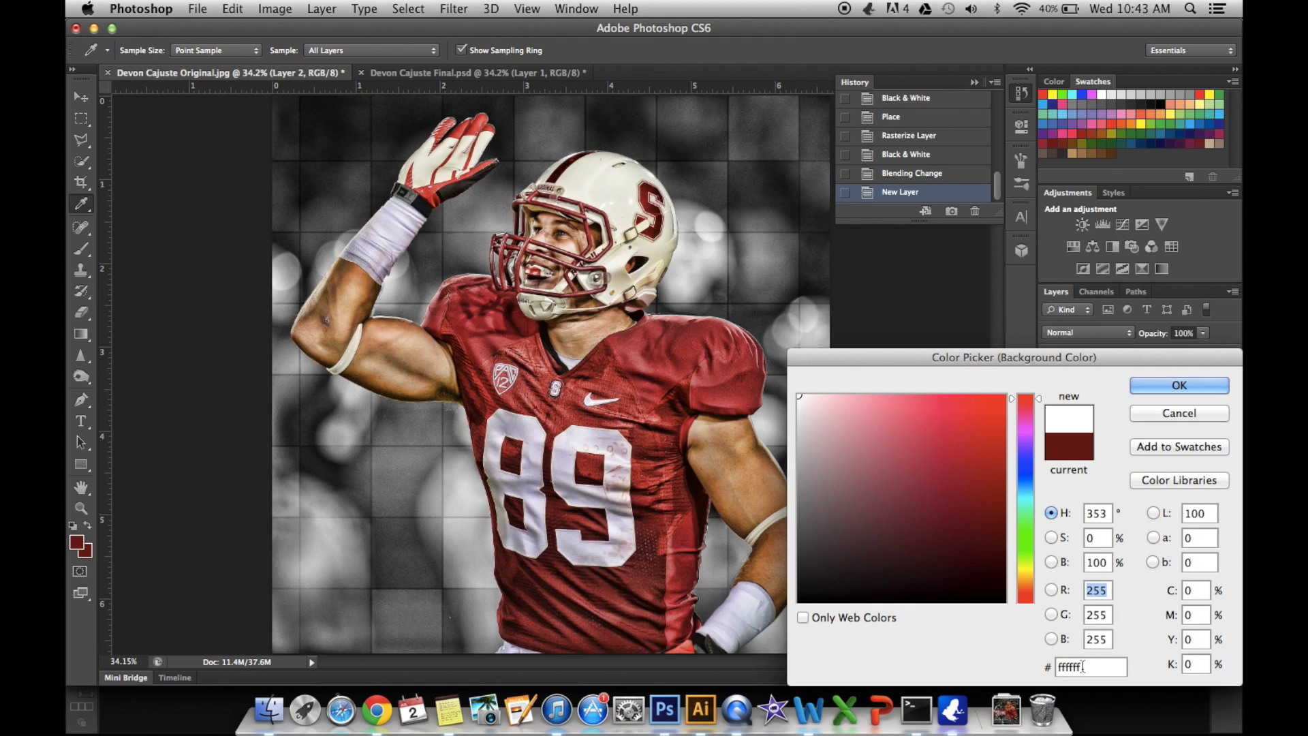
pyautogui.click(1144, 387)
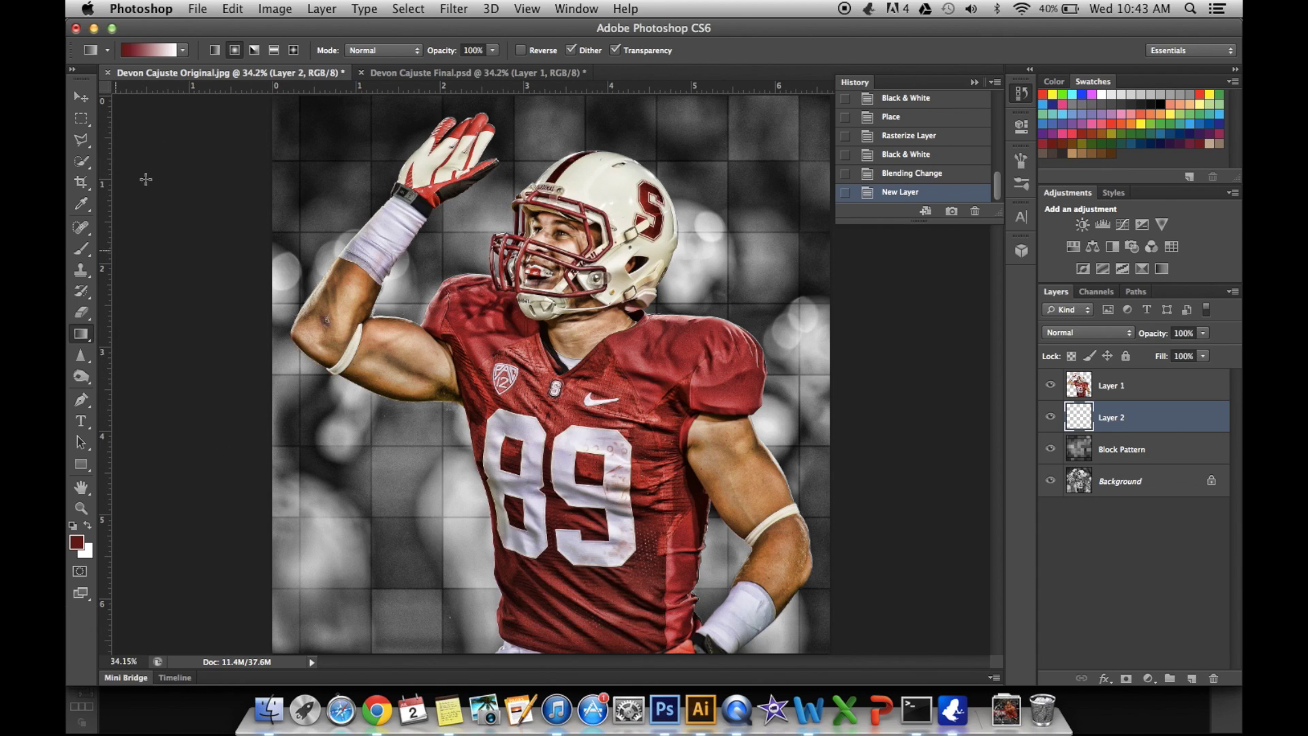
pyautogui.click(274, 51)
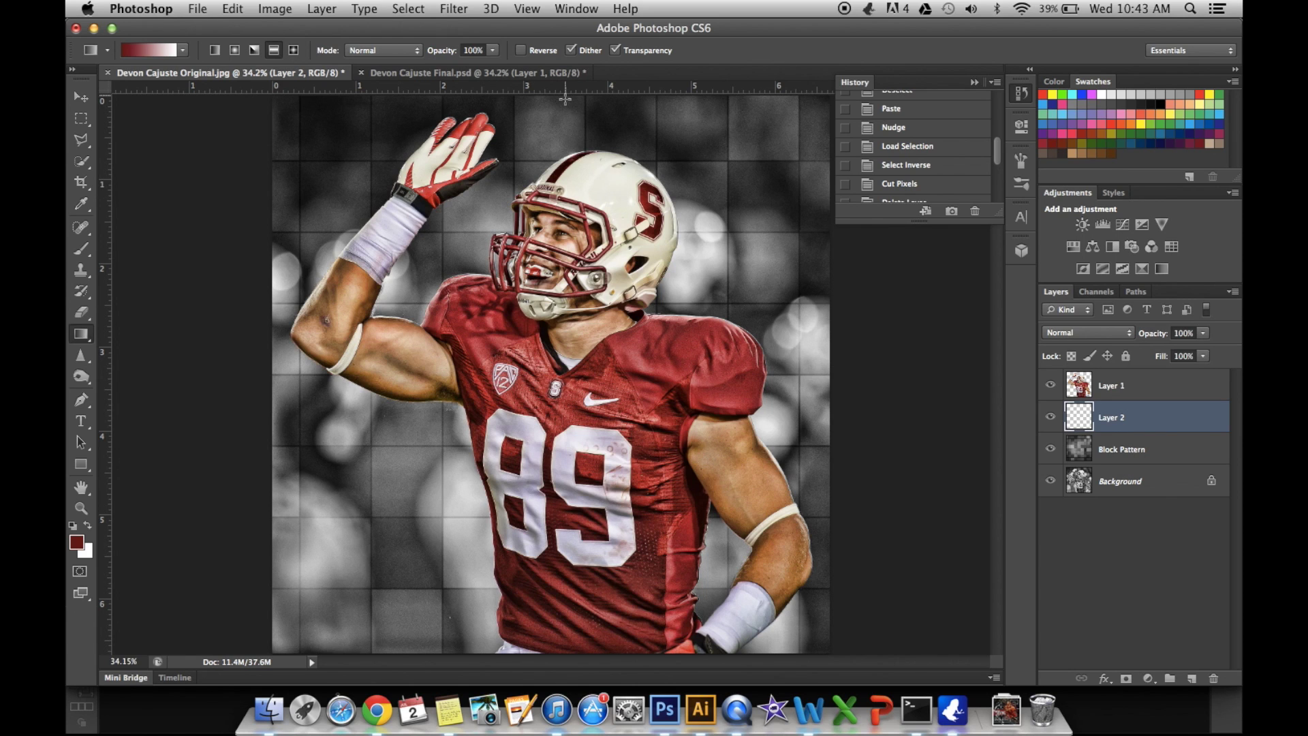
# - Draw a vertical reflected dark-red-to-white gradient from the middle of the canvas on Layer 2 and set its blend mode to Soft Light
pyautogui.moveTo(567, 372); pyautogui.dragTo(592, 668)
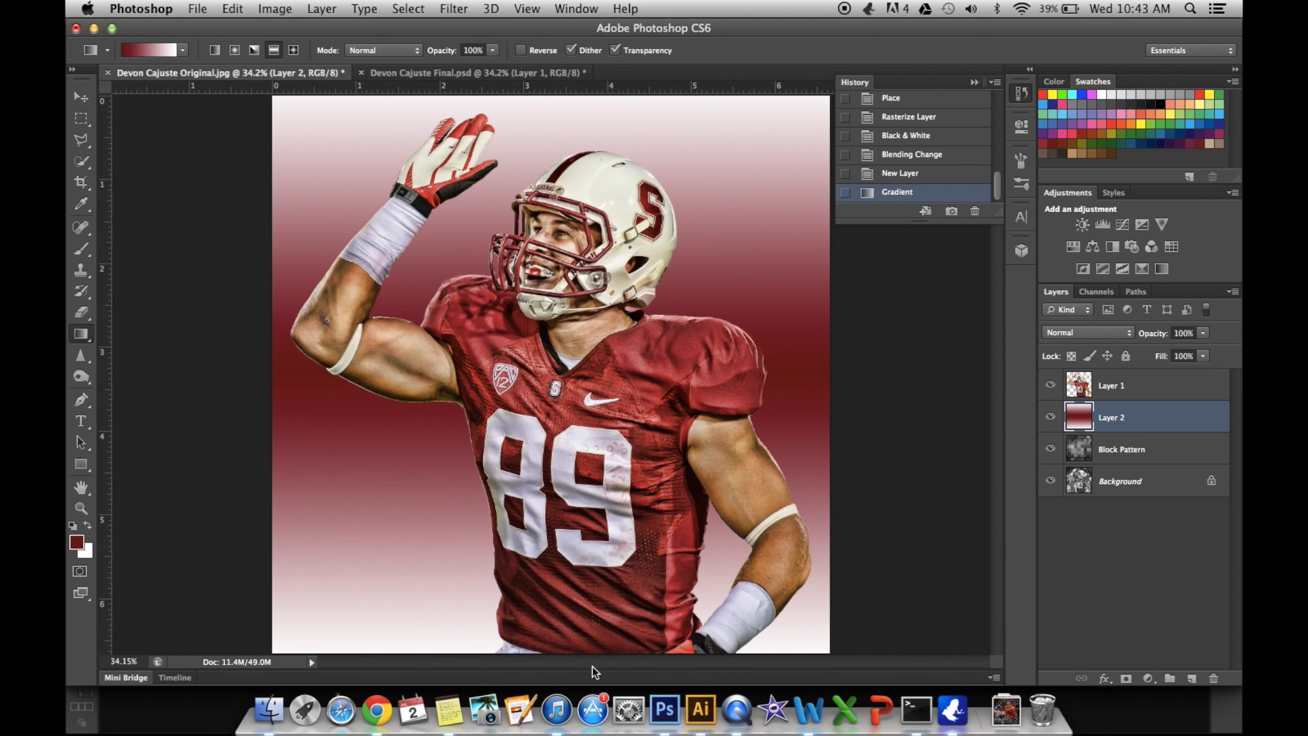
pyautogui.click(1087, 334)
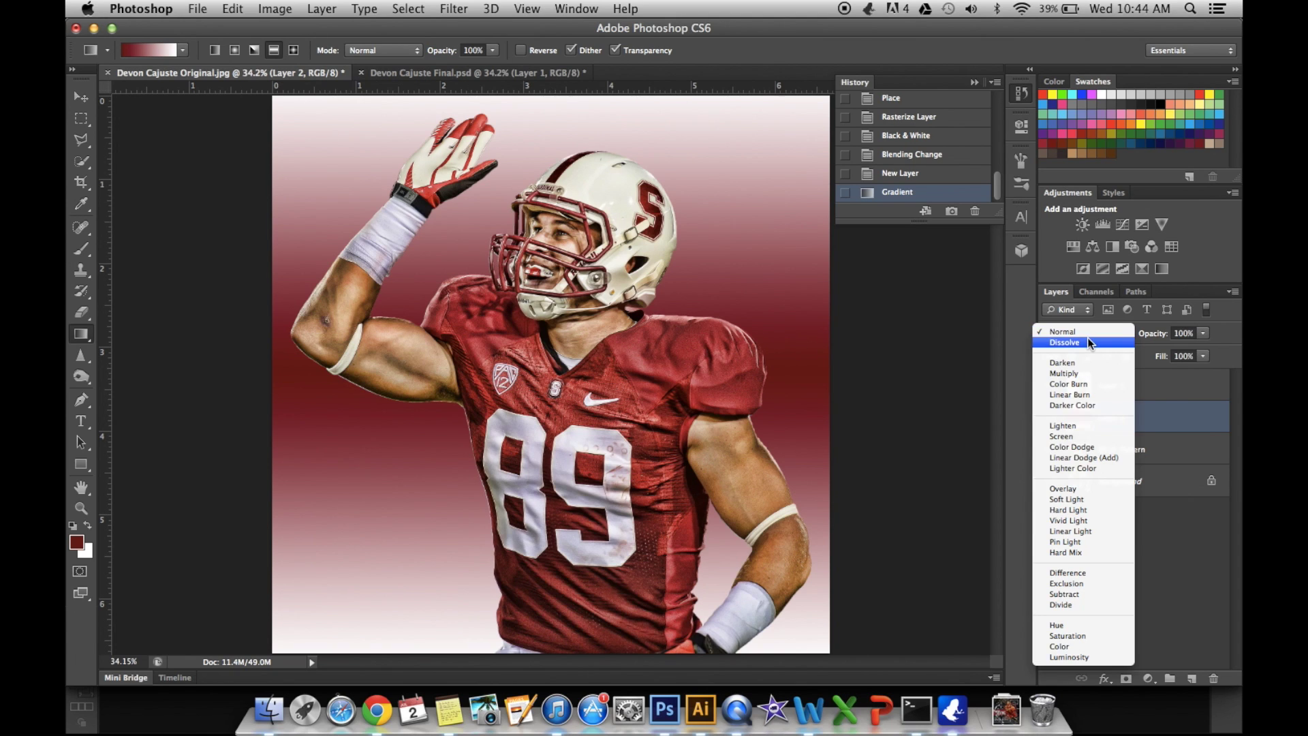
pyautogui.click(1074, 500)
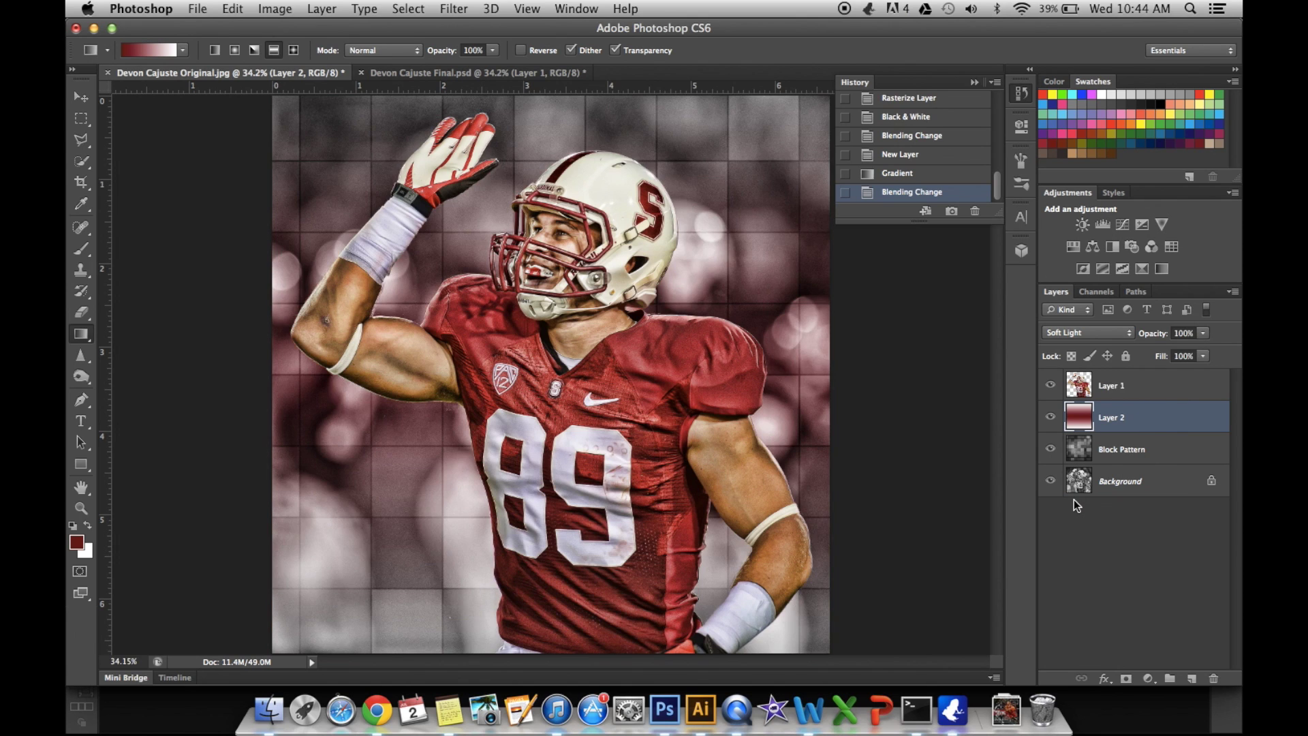
# - Compare the gradient with the finished reference document, showing its Layer 3 instead of Layer 2, and return to the working image
pyautogui.click(489, 72)
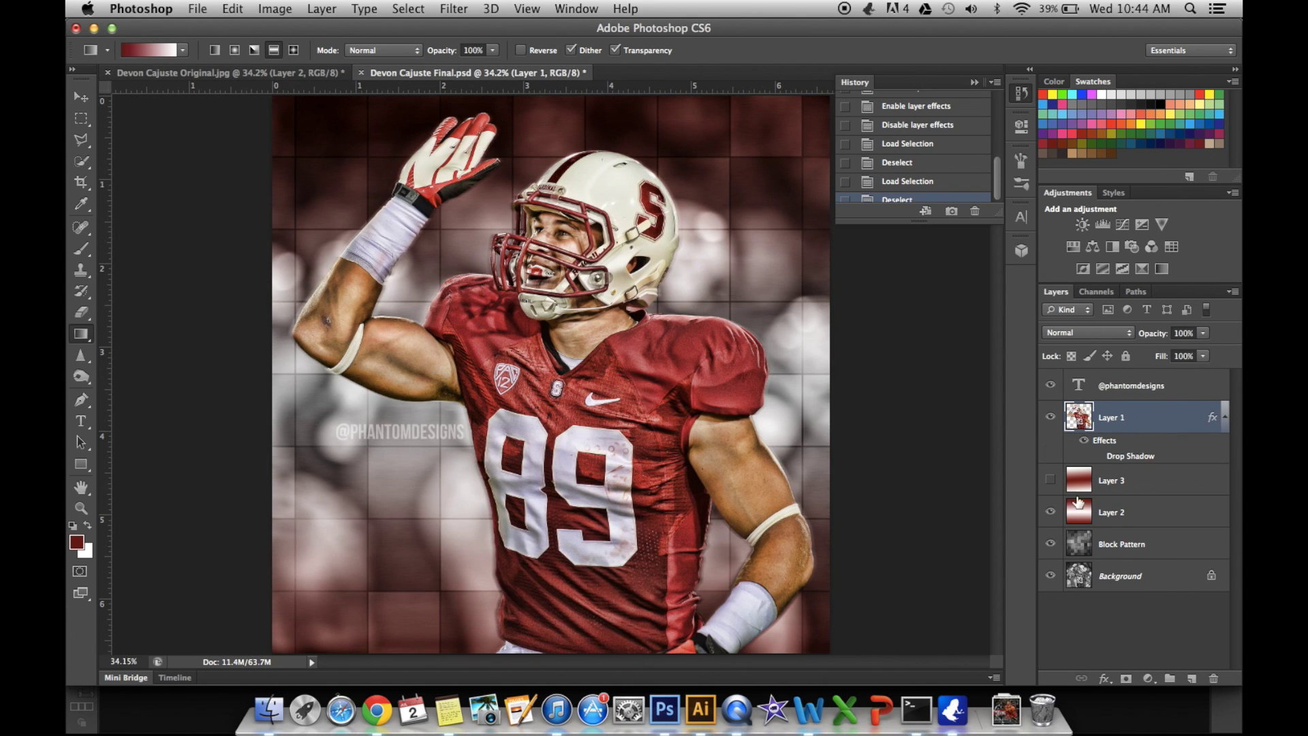
pyautogui.click(1051, 512)
pyautogui.click(1050, 480)
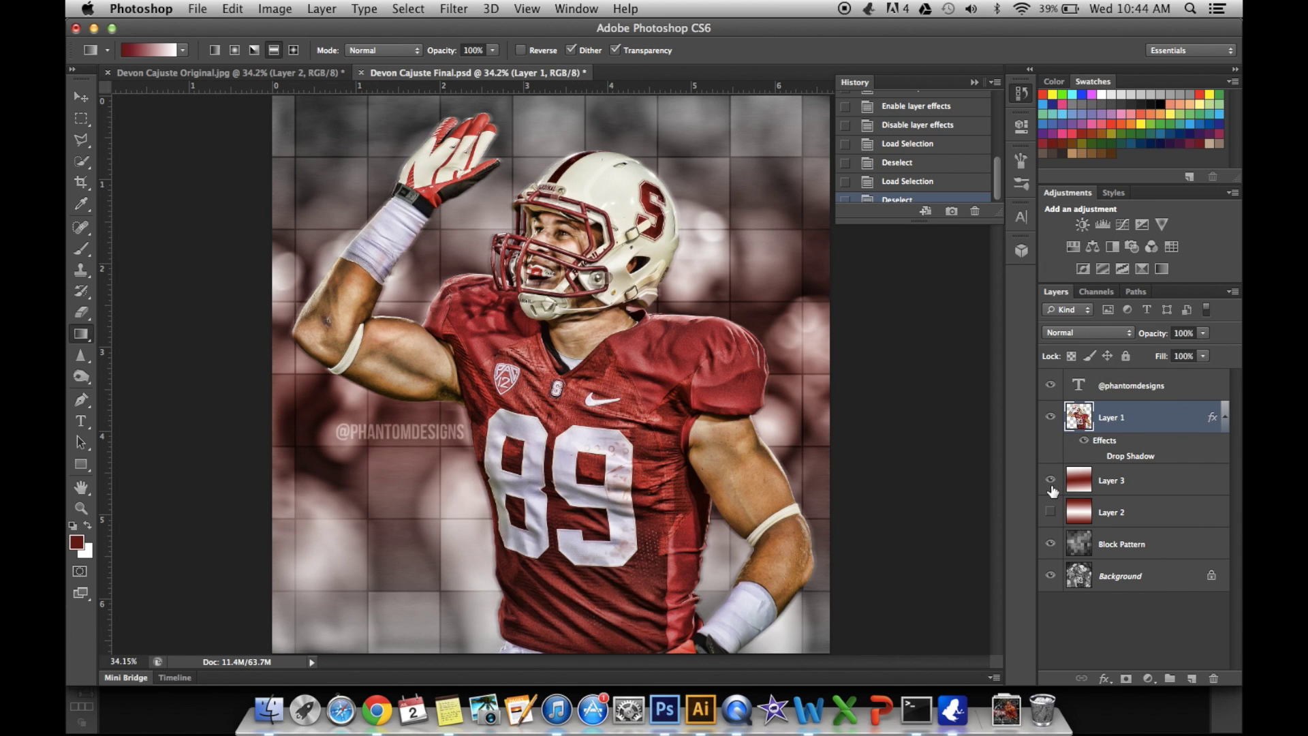
pyautogui.click(236, 75)
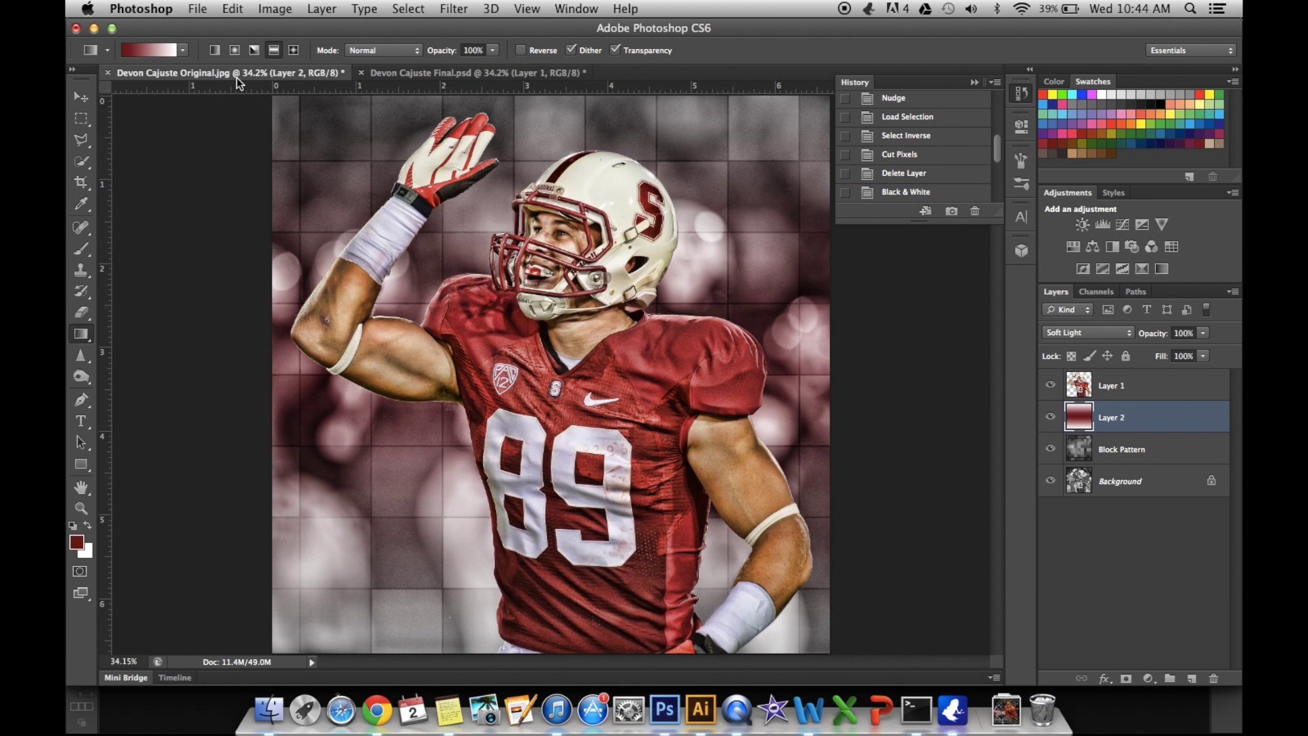
pyautogui.click(428, 79)
pyautogui.click(305, 73)
pyautogui.click(504, 72)
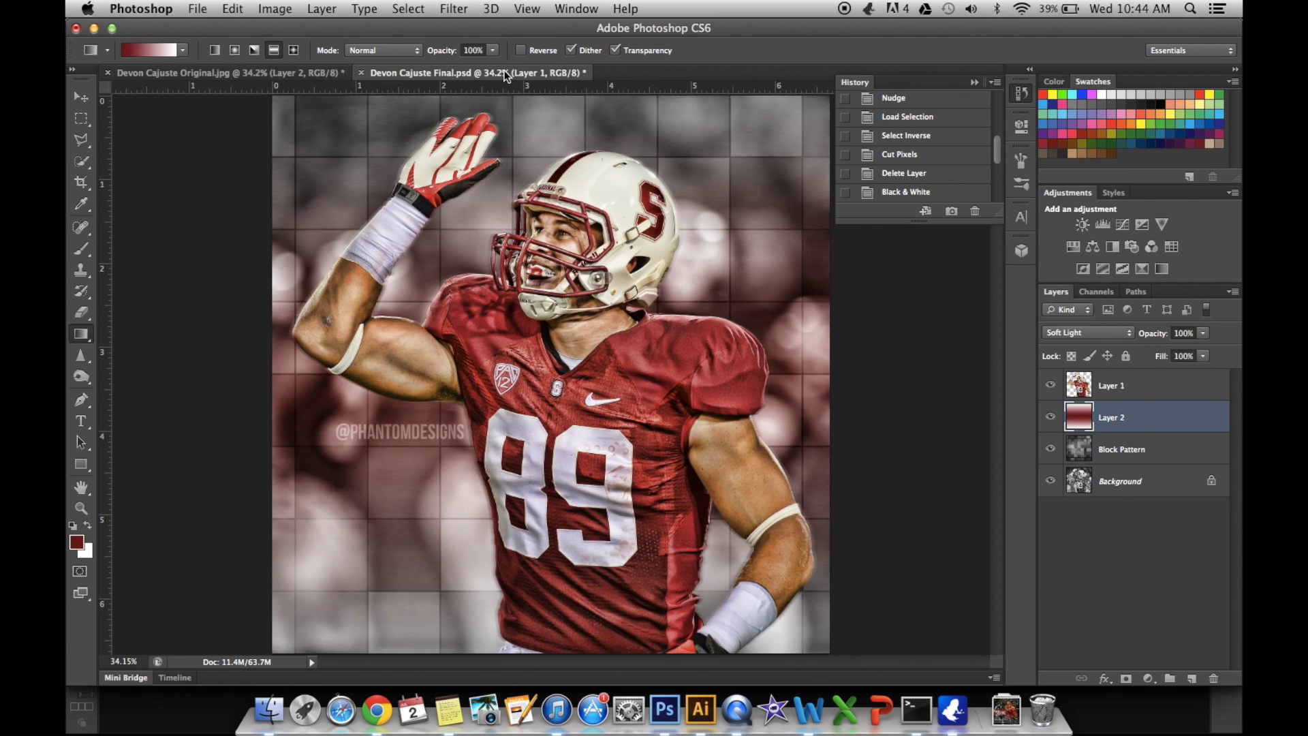
pyautogui.click(305, 71)
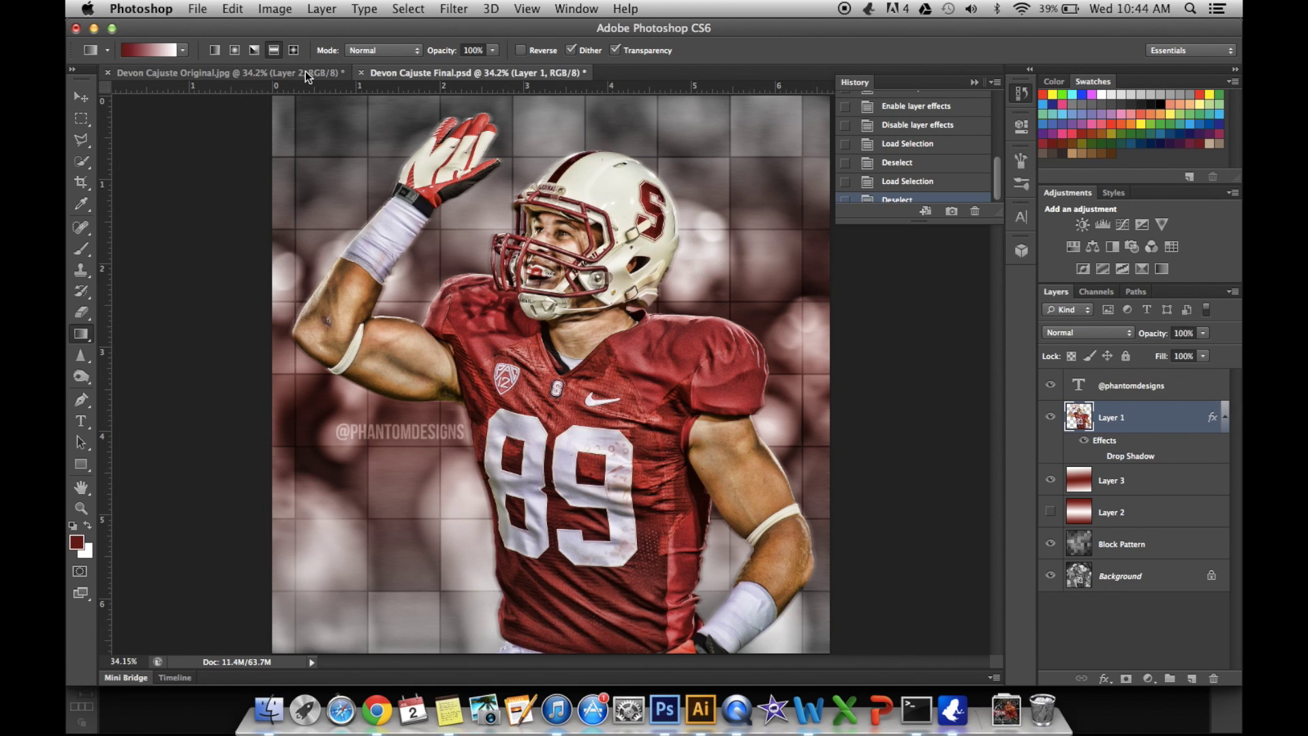
# - Apply a Motion Blur to the Background layer with an angle of 0° and a distance of 29 pixels
pyautogui.click(1111, 494)
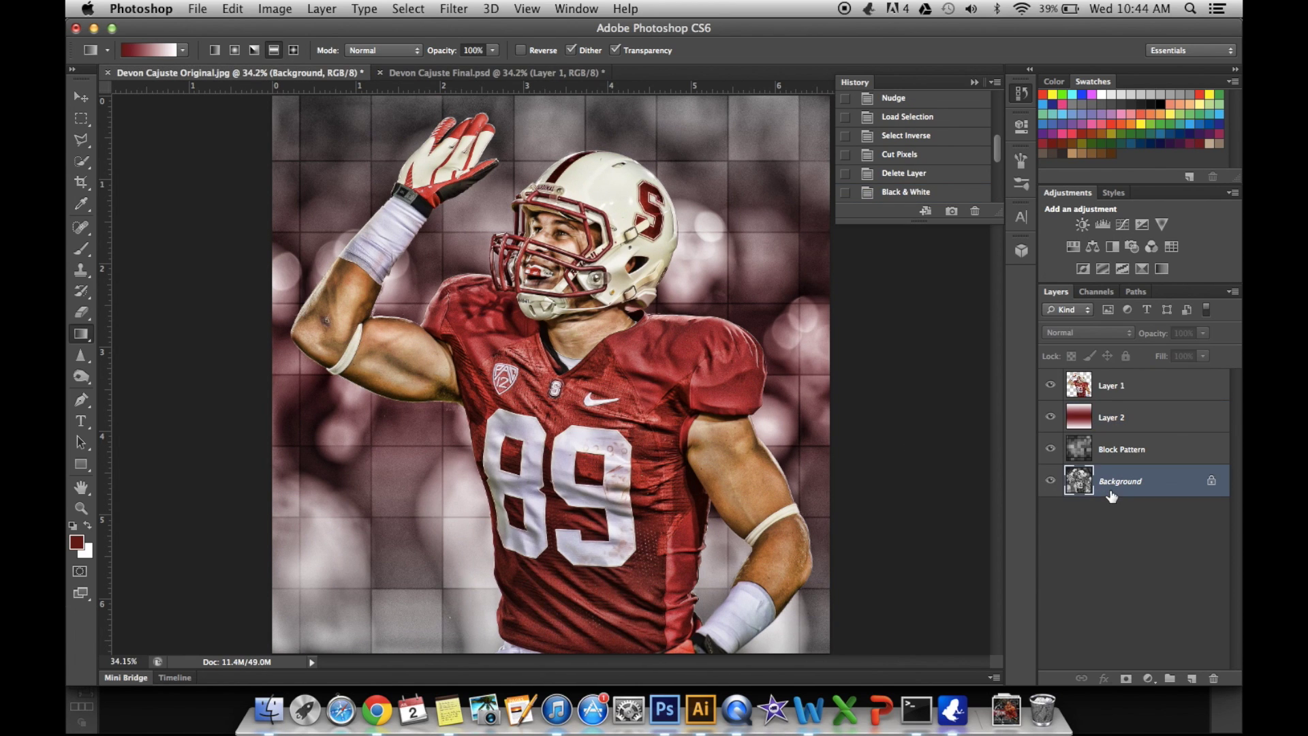
pyautogui.click(462, 8)
pyautogui.moveTo(489, 199)
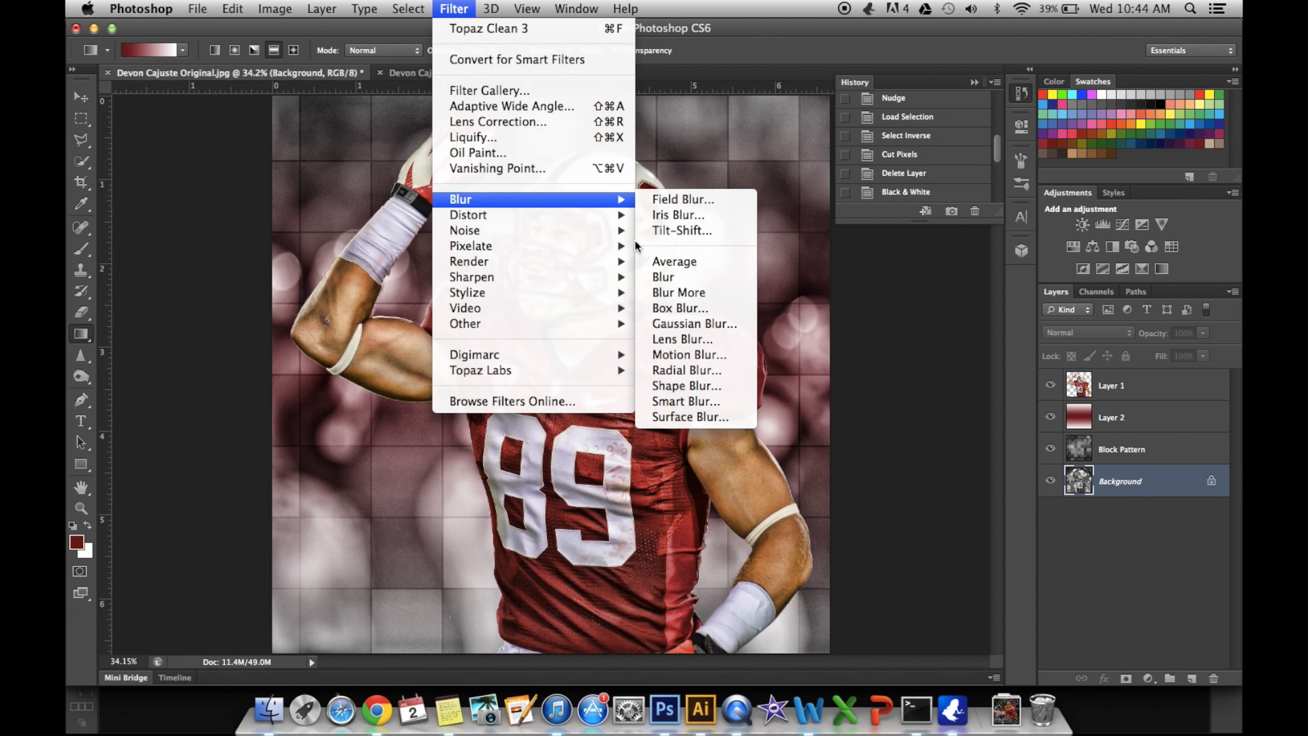
pyautogui.click(719, 354)
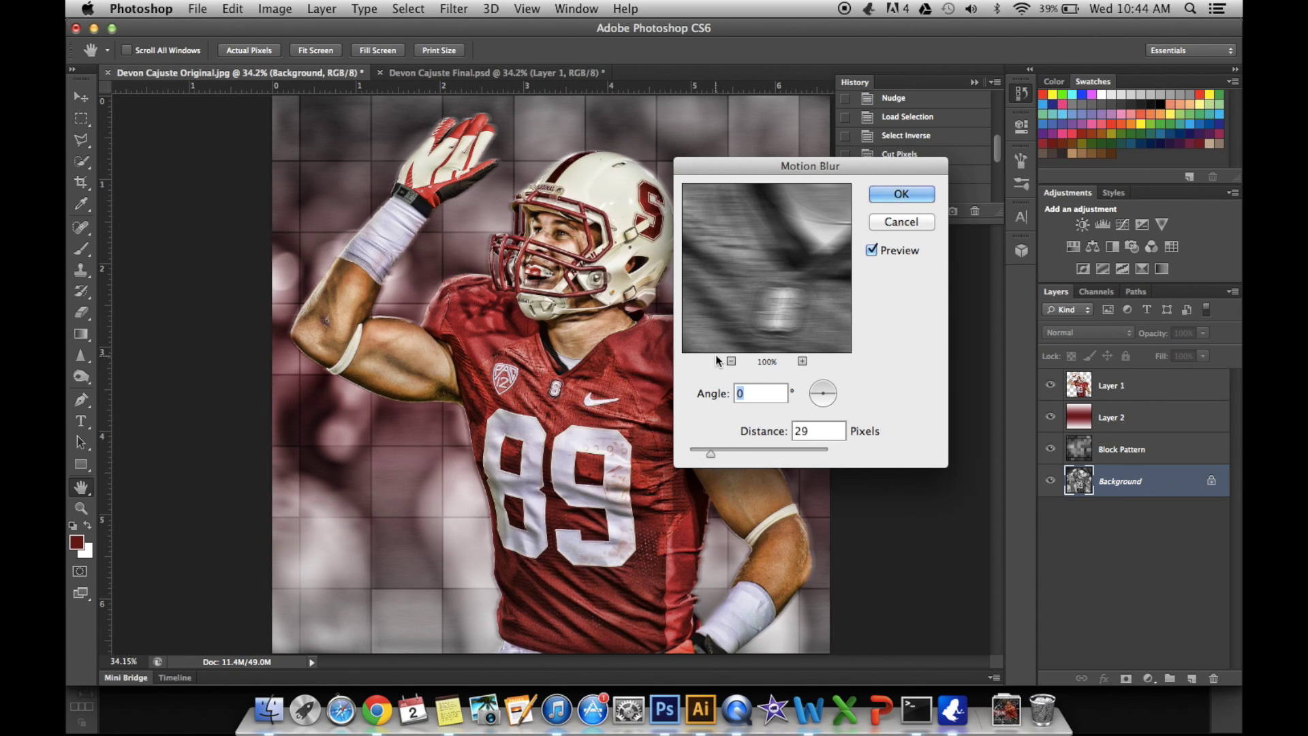
pyautogui.click(828, 431)
pyautogui.doubleClick(827, 431)
pyautogui.click(830, 384)
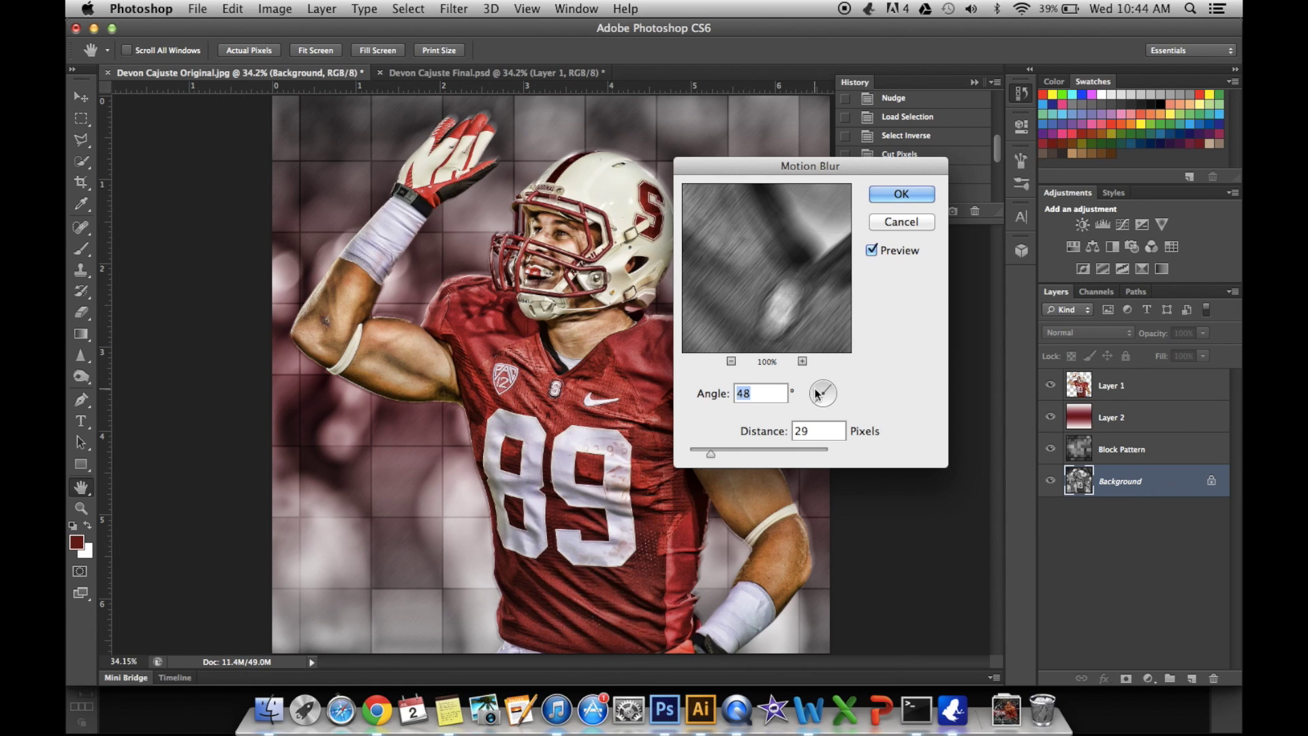
pyautogui.click(820, 385)
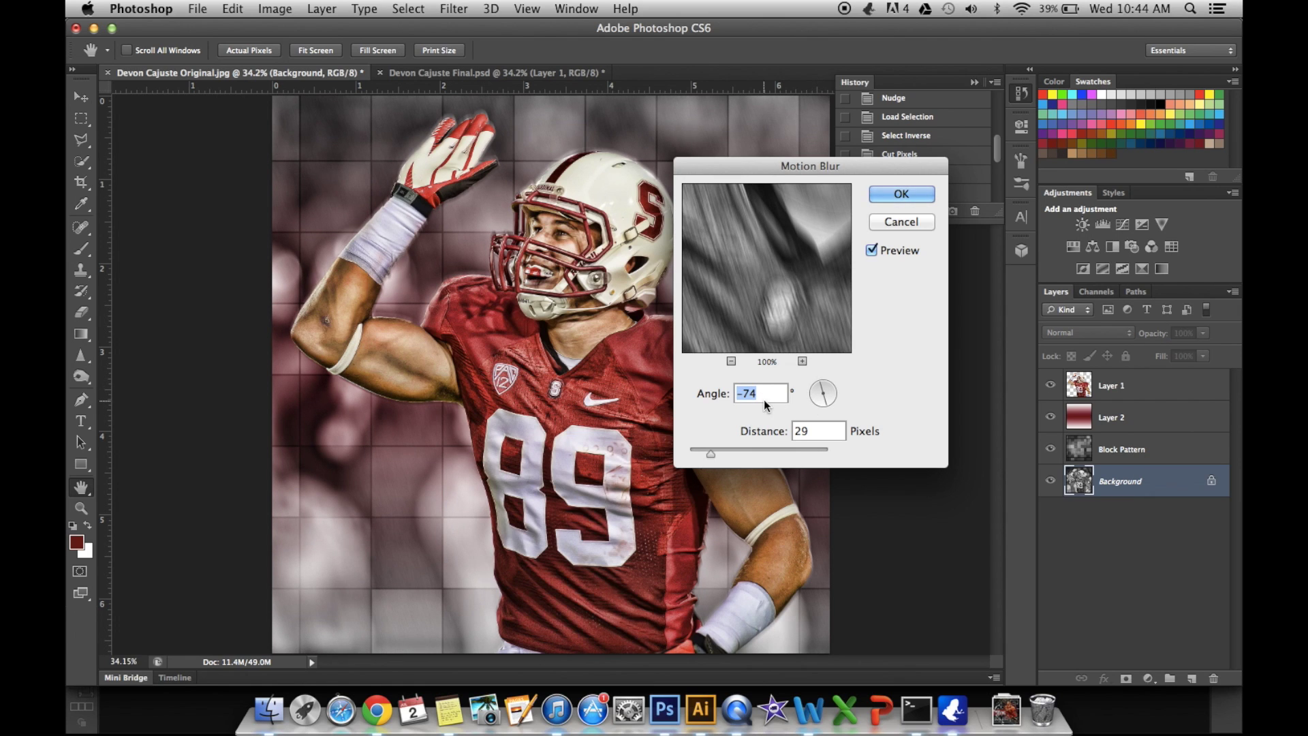
pyautogui.write('0')
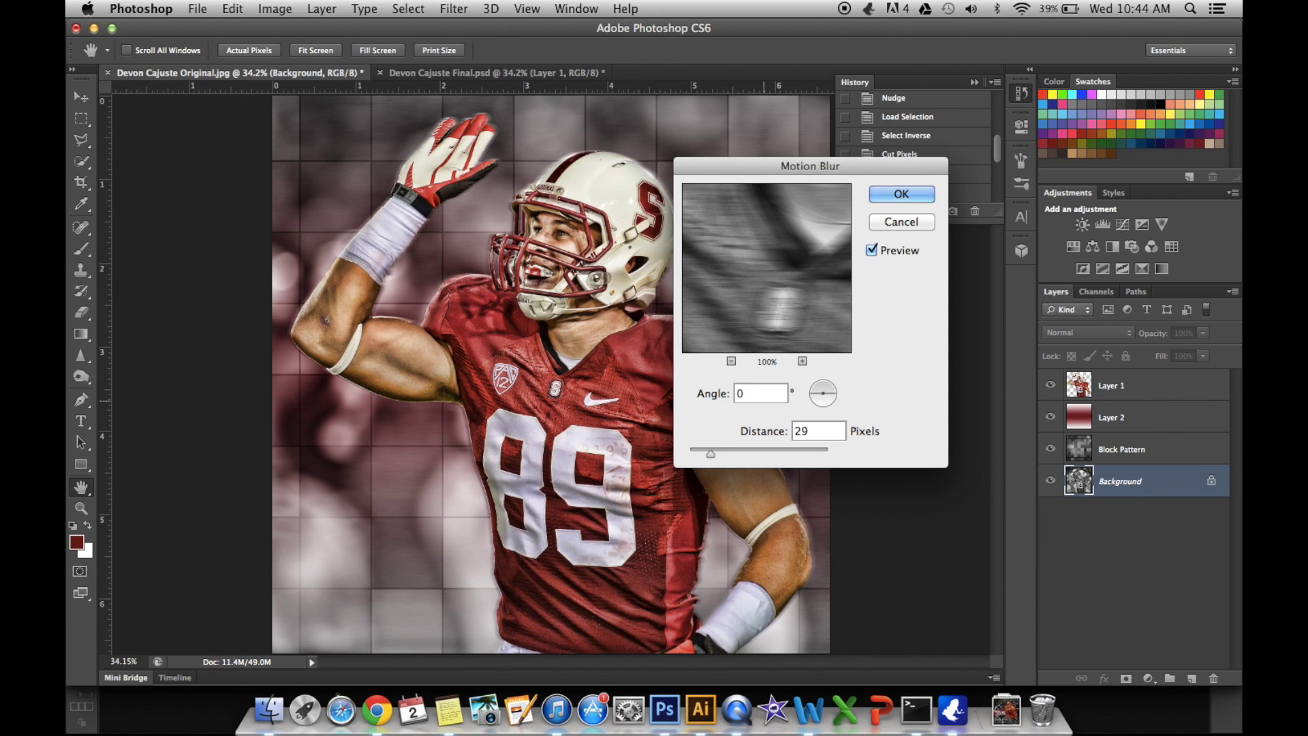
pyautogui.click(901, 195)
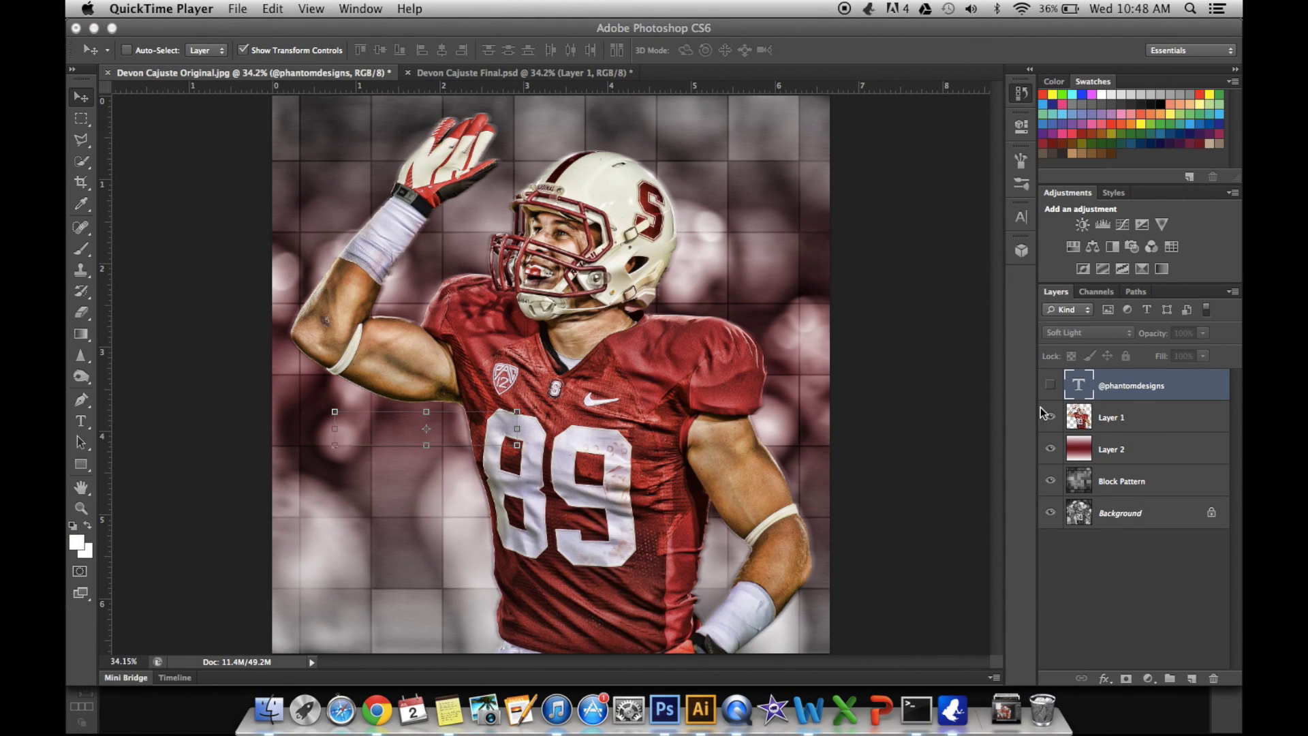
# - Add a drop shadow to the player cut-out on Layer 1 with a 120° angle and 13 px distance
pyautogui.click(1111, 427)
pyautogui.click(1111, 427)
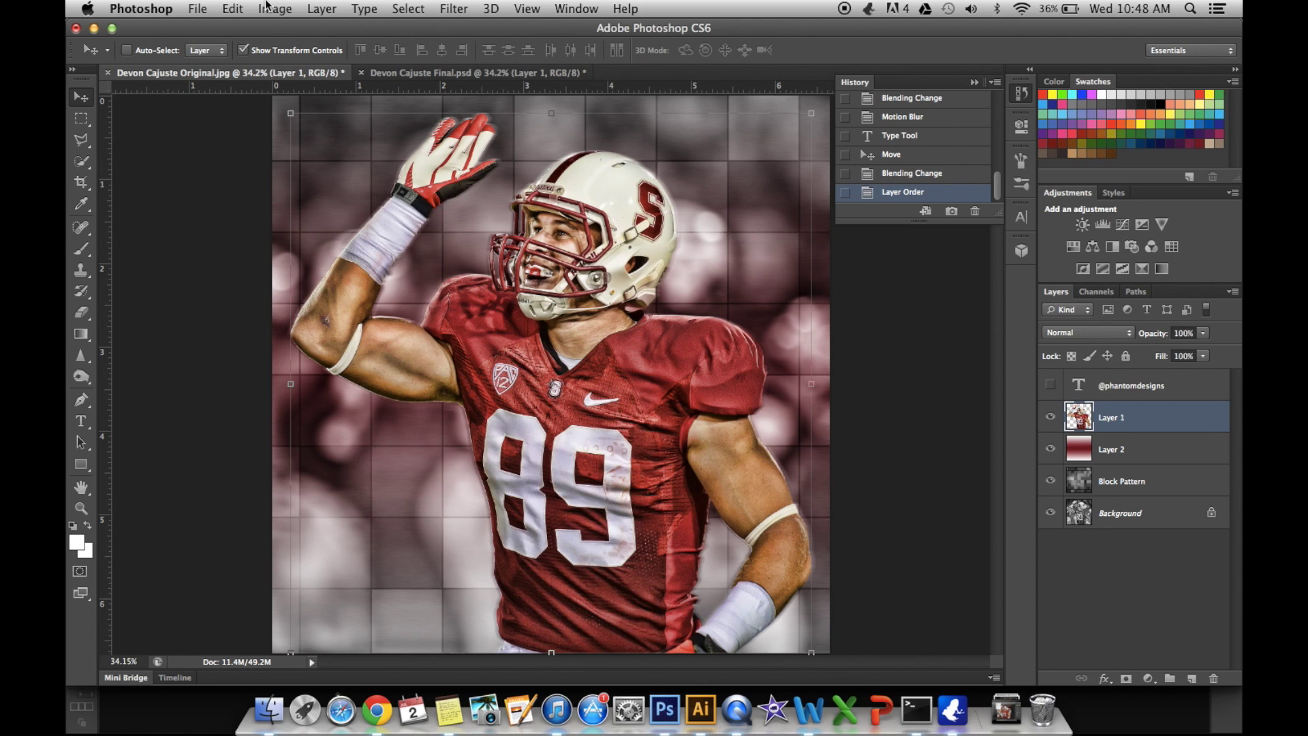
pyautogui.click(306, 8)
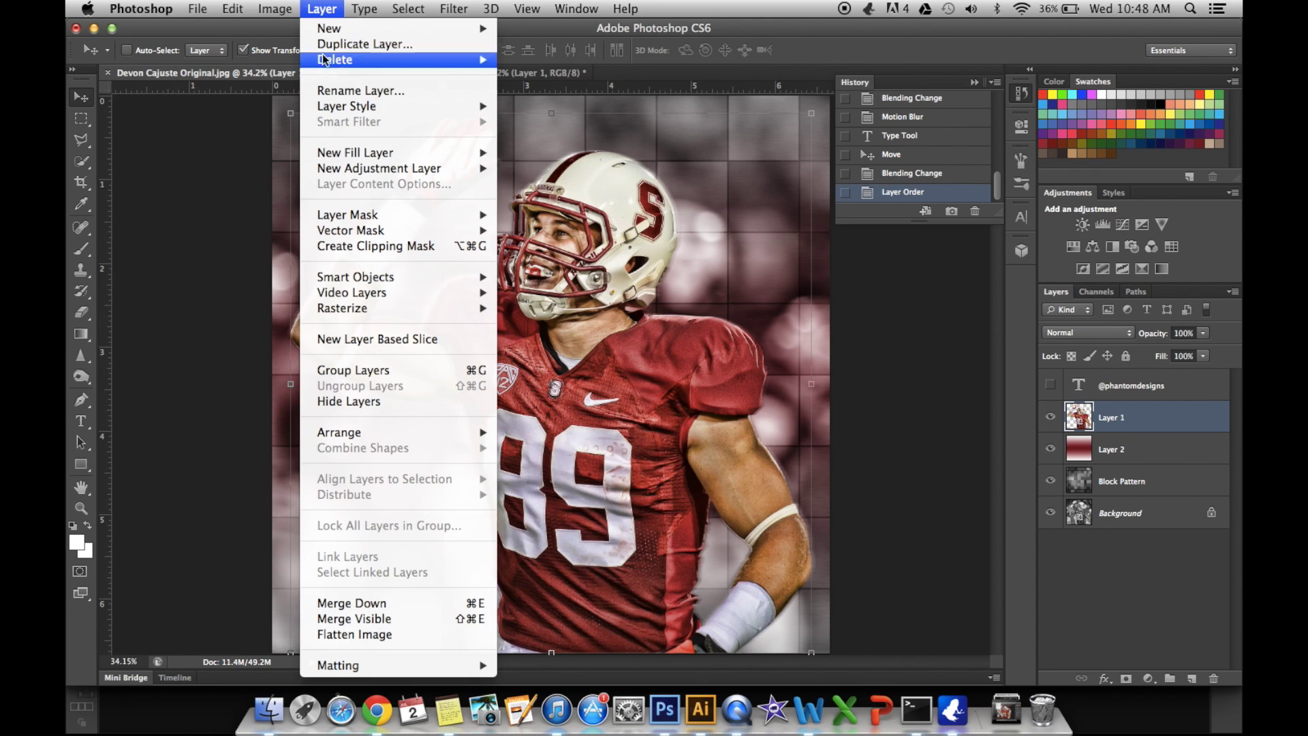
pyautogui.moveTo(344, 107)
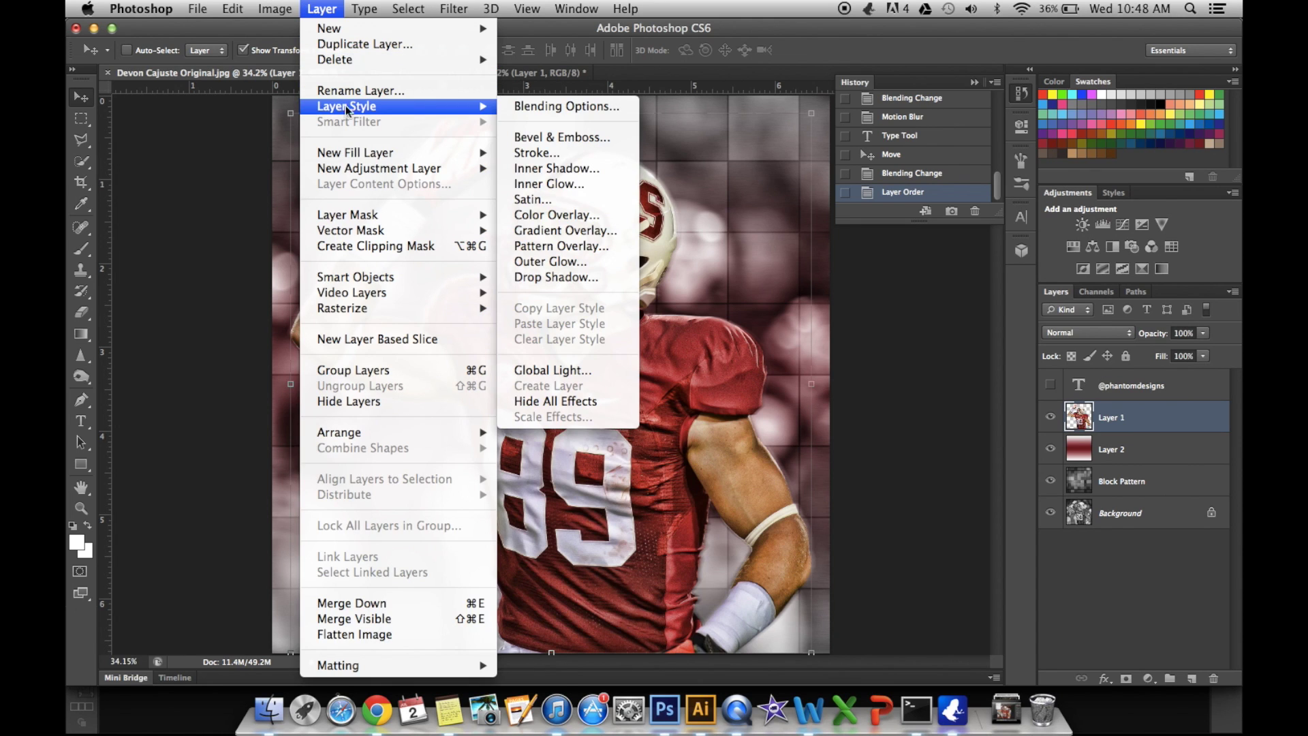
pyautogui.click(551, 278)
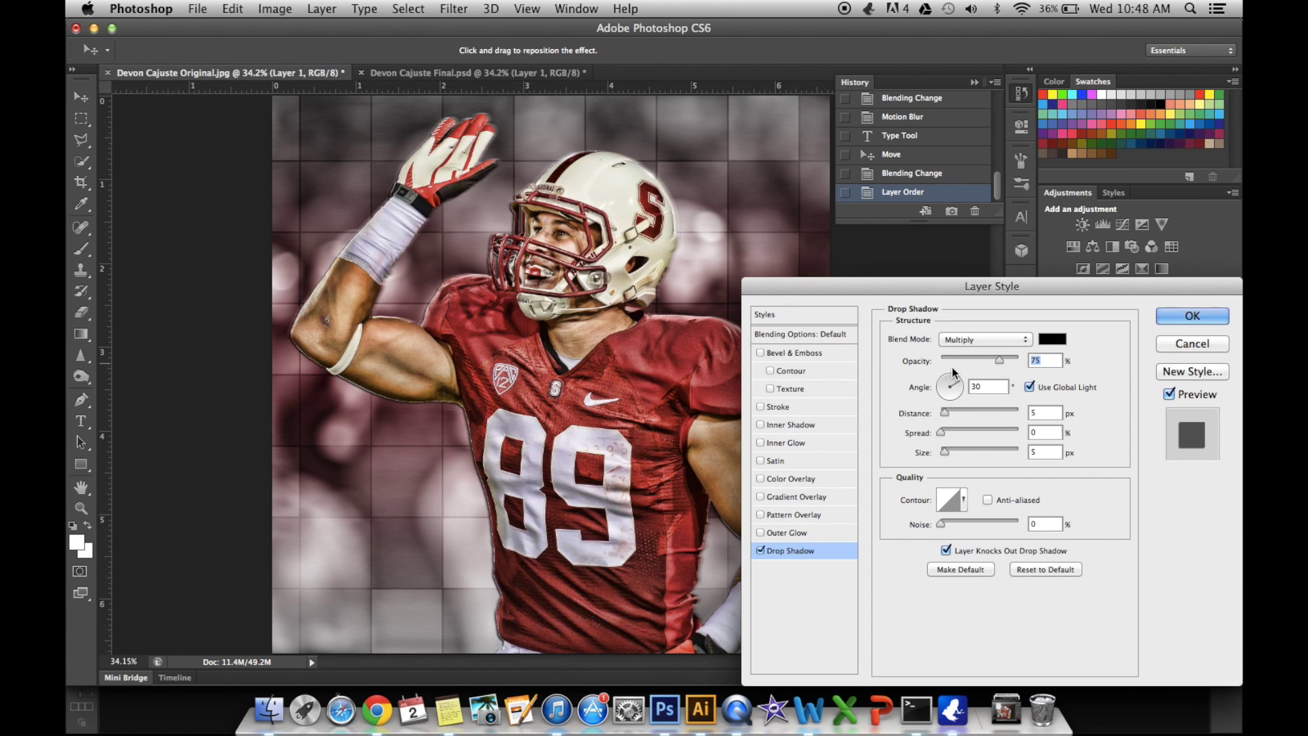
pyautogui.moveTo(961, 382); pyautogui.dragTo(944, 375)
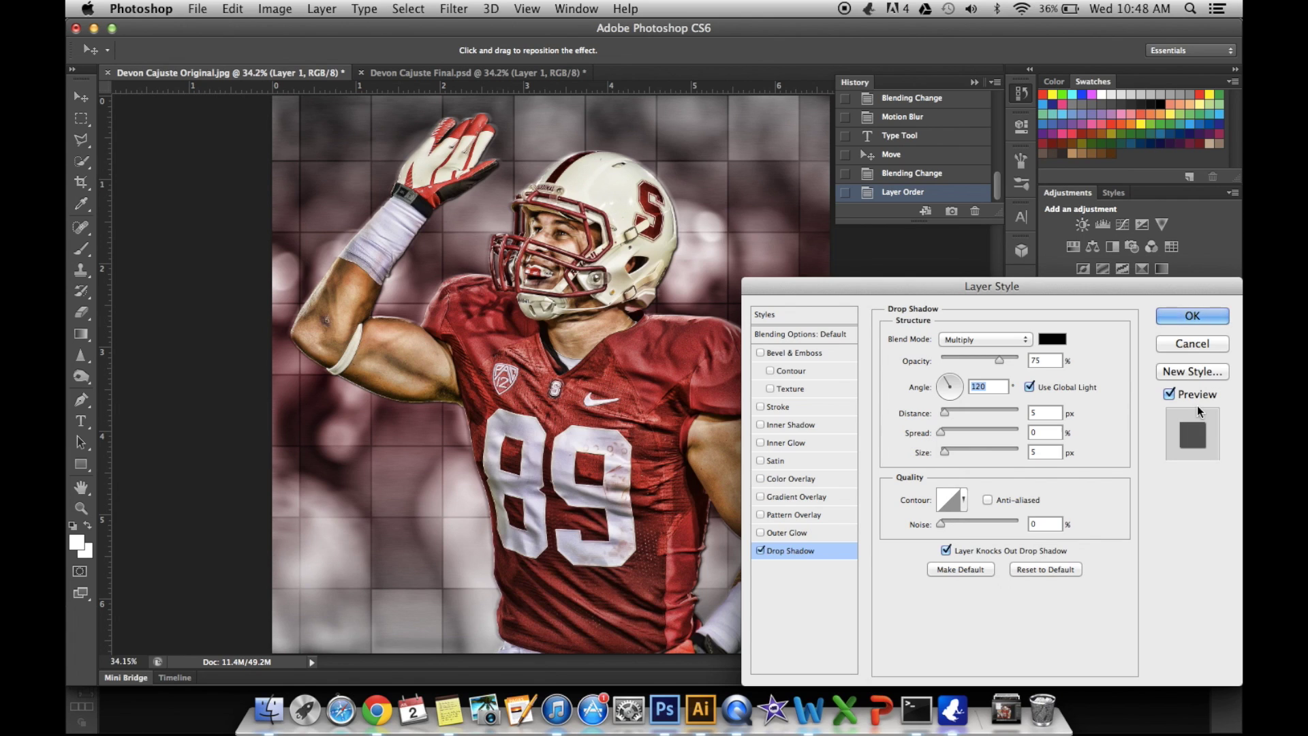
pyautogui.click(951, 411)
# - Set the drop shadow to 21% spread, 100% opacity and 49 px size, and apply the layer style
pyautogui.click(956, 451)
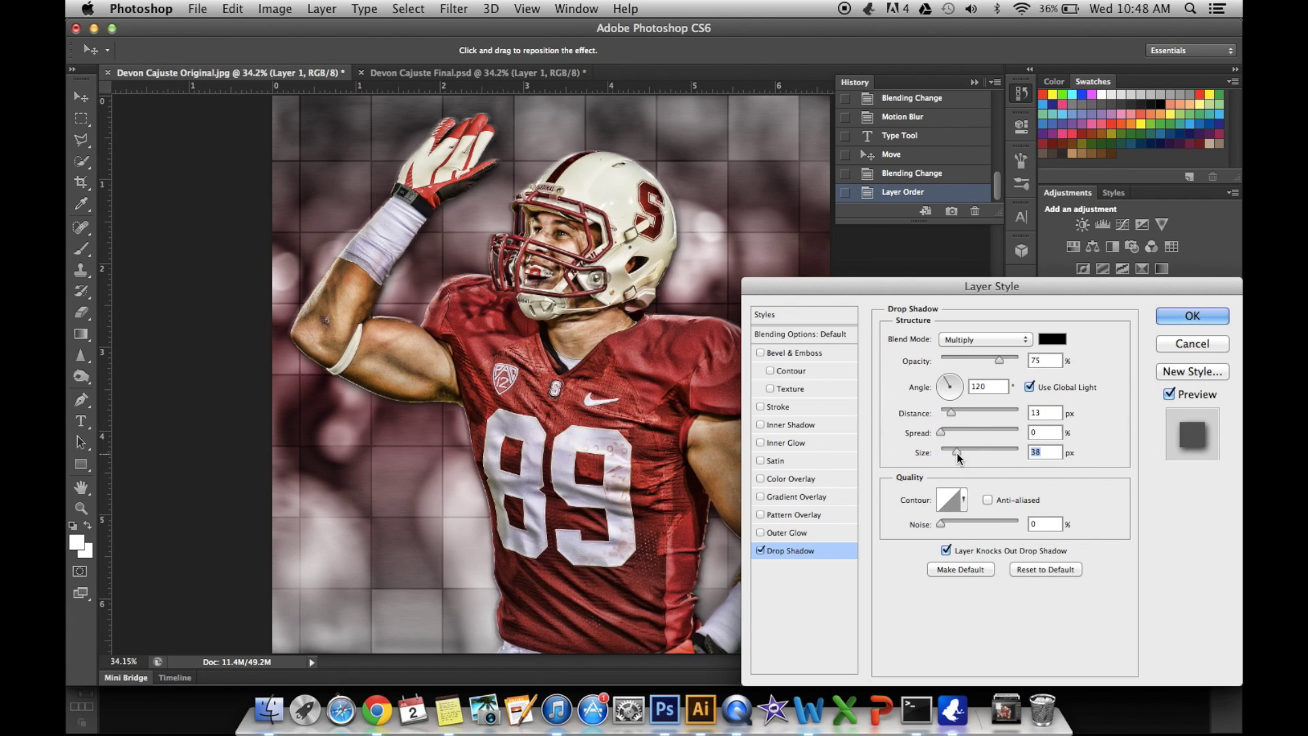
pyautogui.click(956, 430)
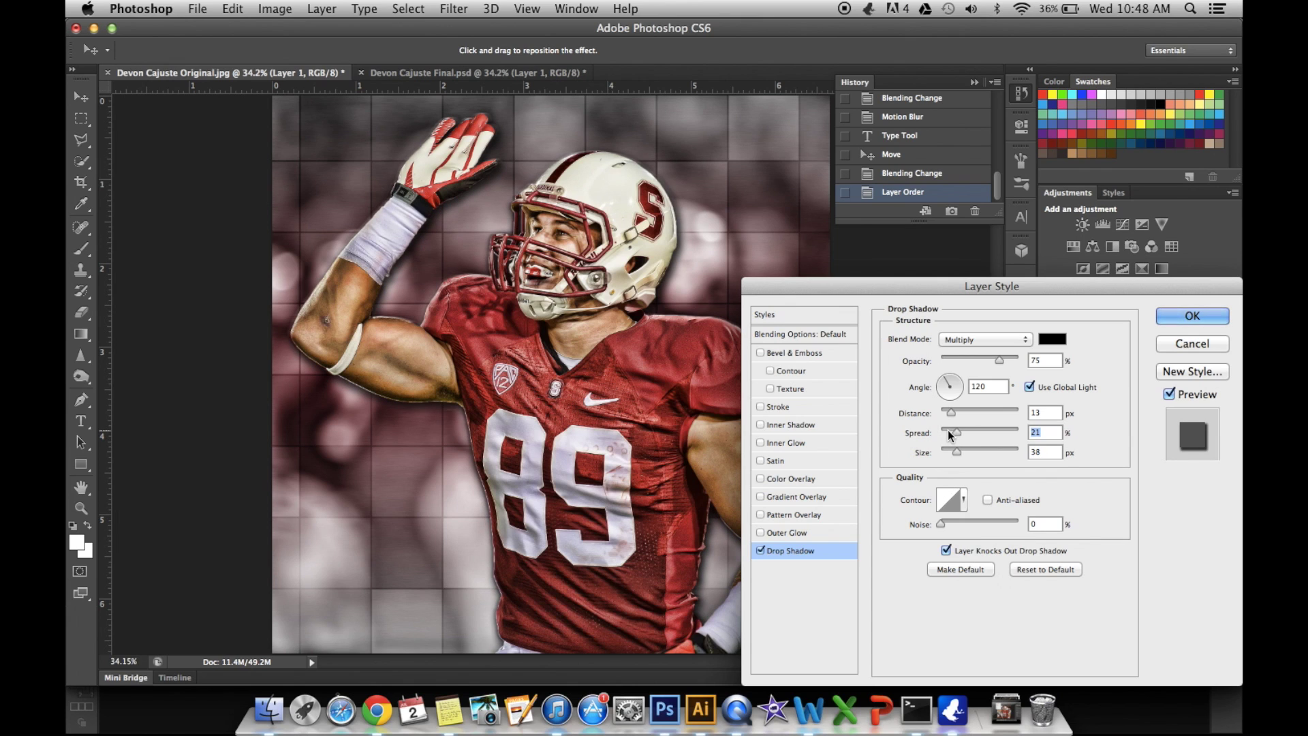
pyautogui.click(1012, 359)
pyautogui.moveTo(1011, 357); pyautogui.dragTo(1021, 358)
pyautogui.click(967, 449)
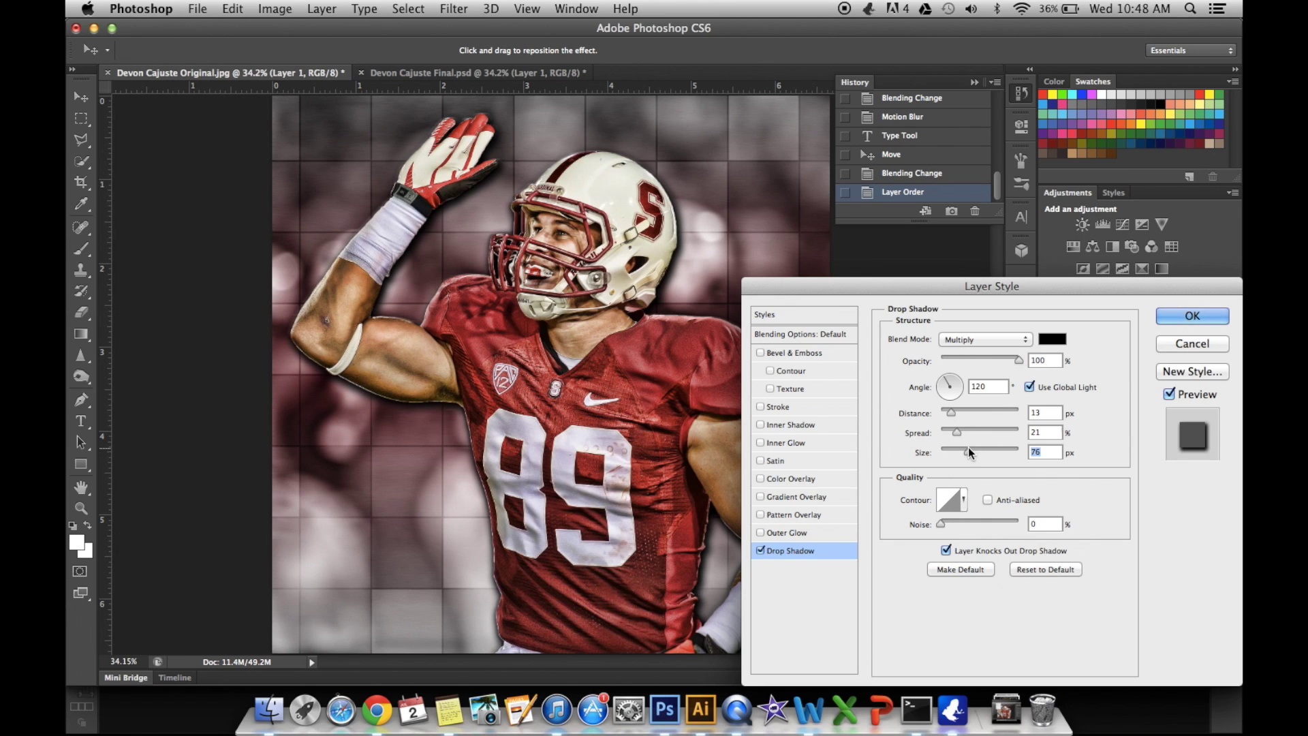
pyautogui.click(959, 449)
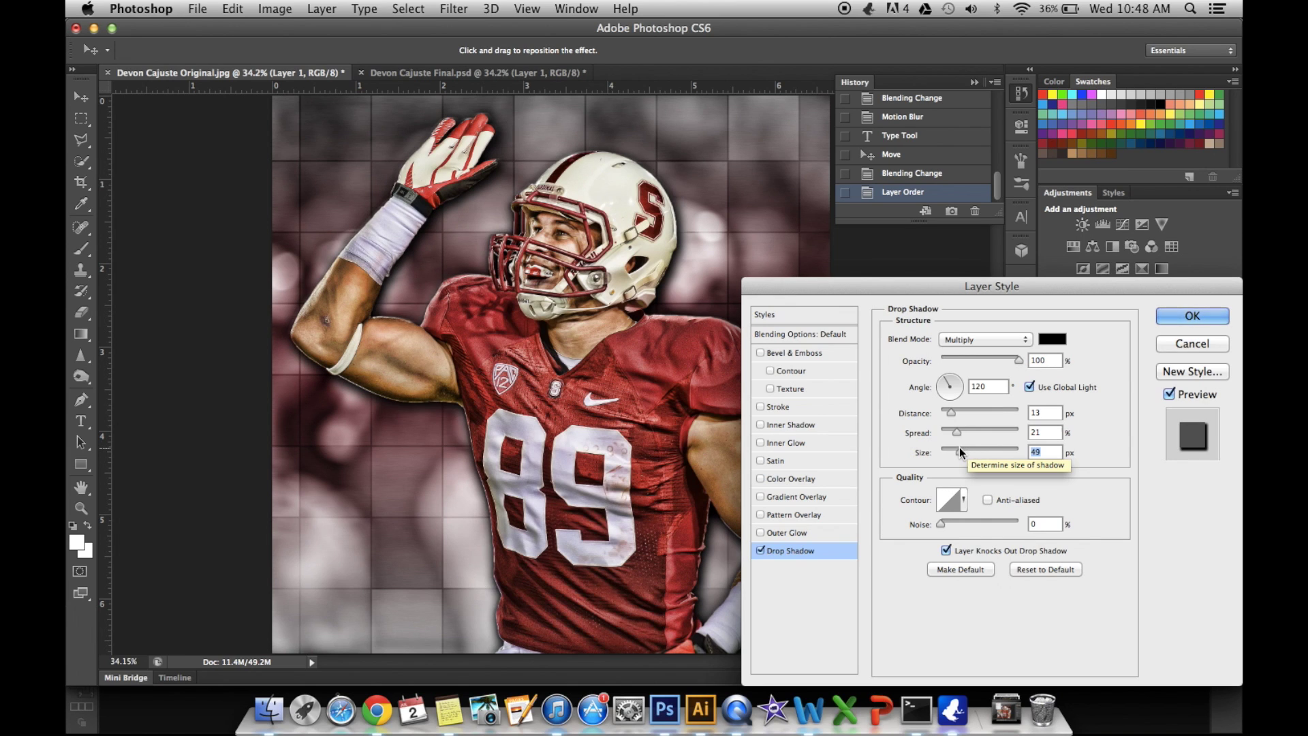
pyautogui.click(1171, 319)
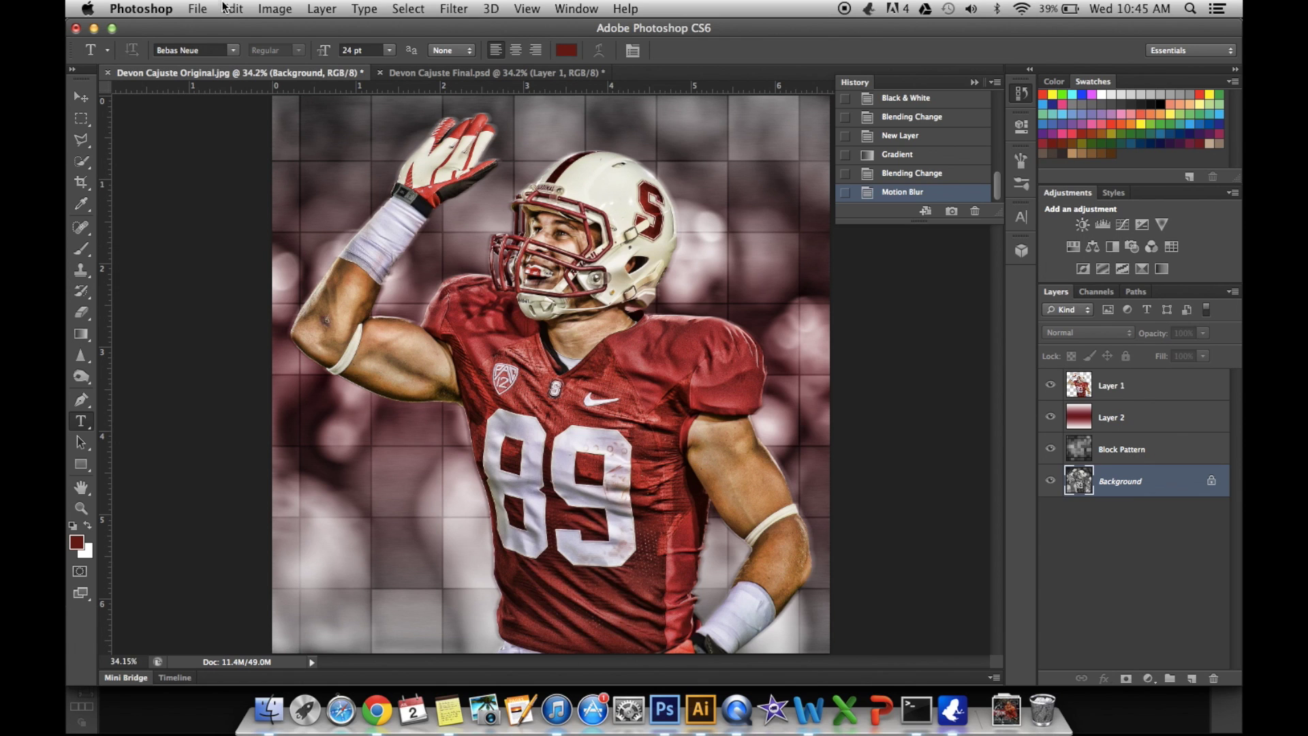
# - Set up the Type tool with the Bebas Neue font and a white text colour
pyautogui.click(231, 51)
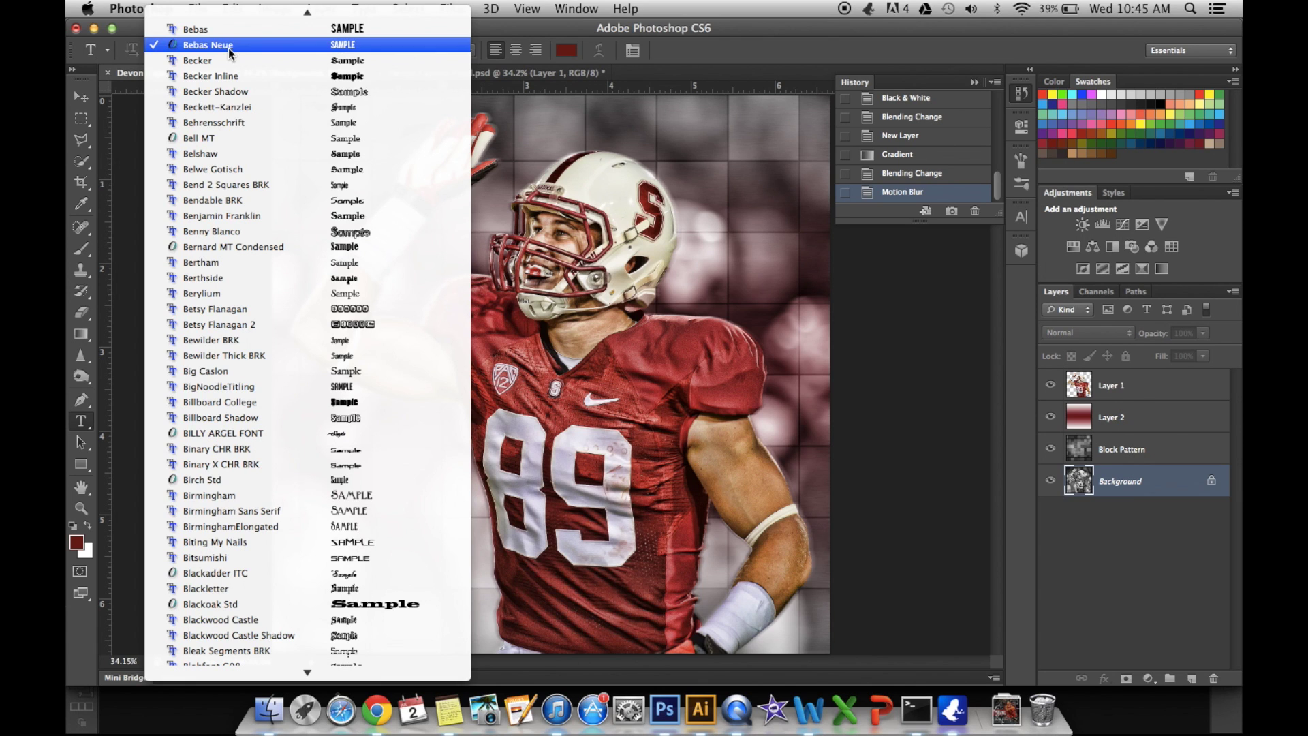
pyautogui.click(568, 55)
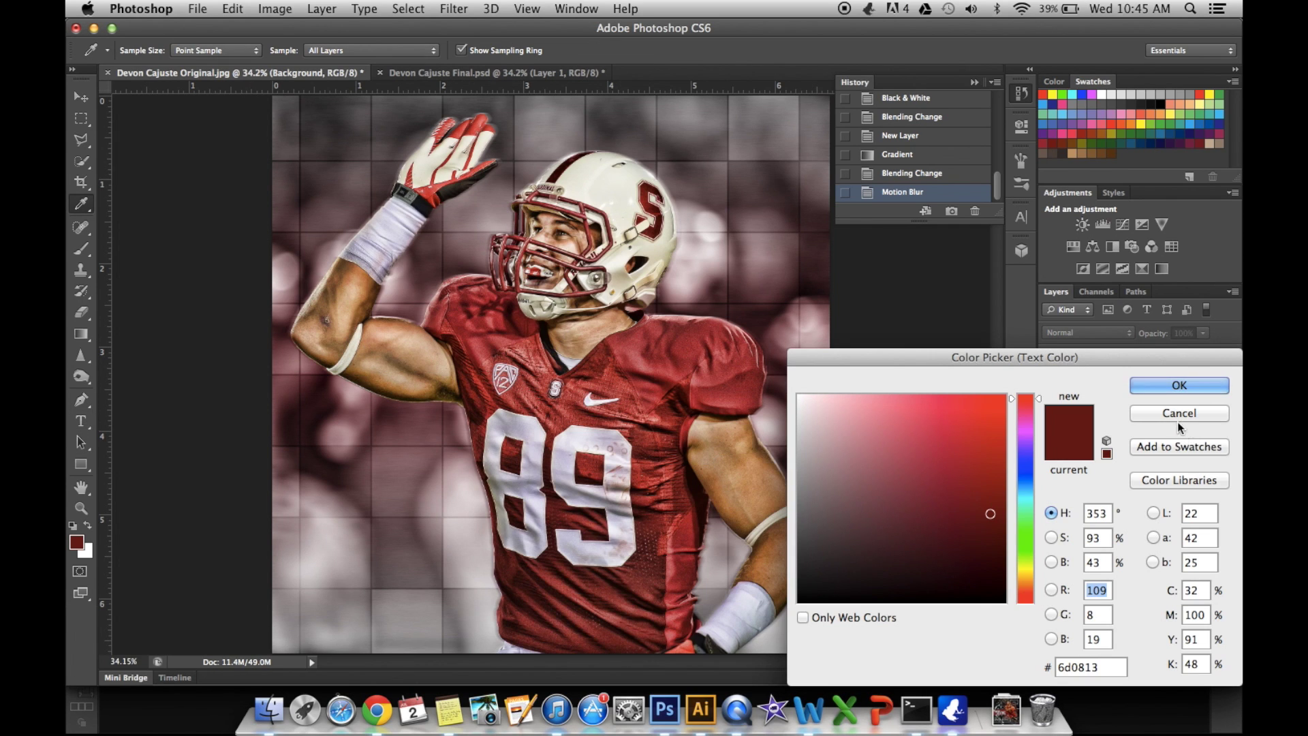
pyautogui.click(1179, 385)
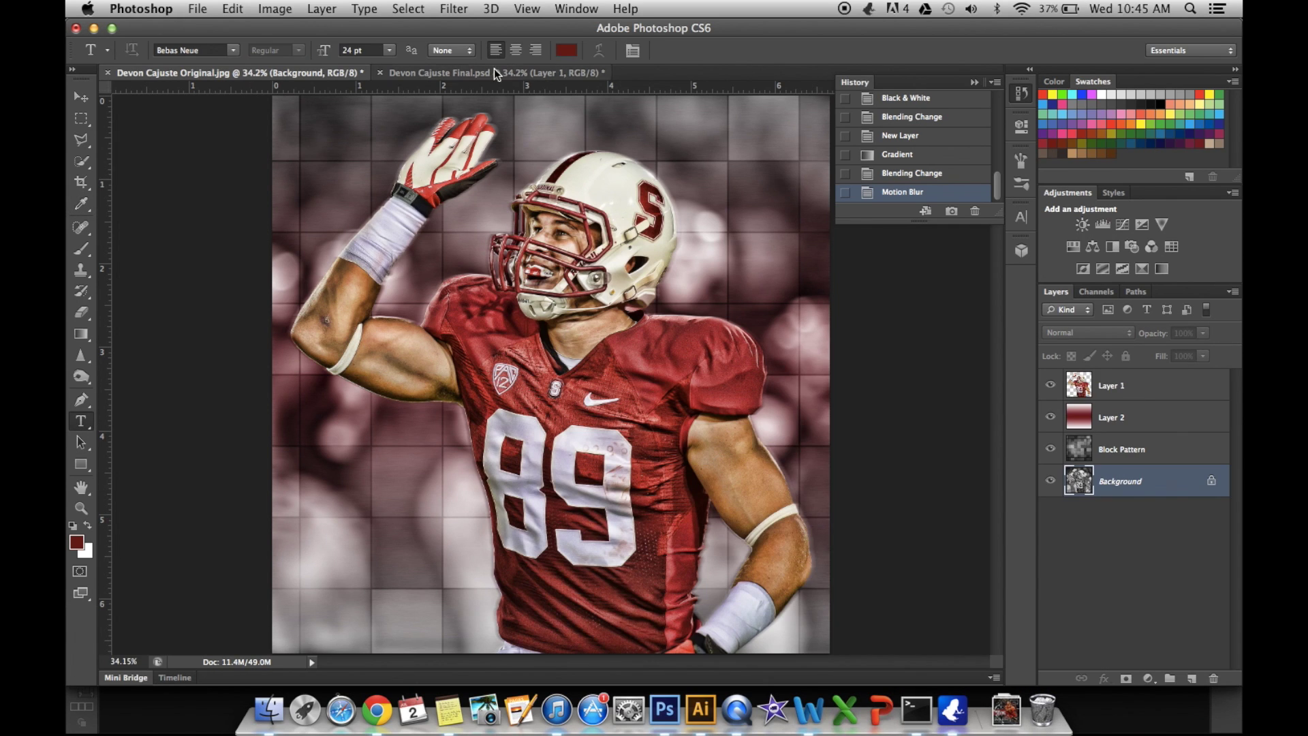
pyautogui.click(565, 50)
pyautogui.moveTo(853, 429); pyautogui.dragTo(675, 332)
pyautogui.click(1144, 384)
pyautogui.moveTo(314, 414); pyautogui.dragTo(473, 449)
pyautogui.click(389, 50)
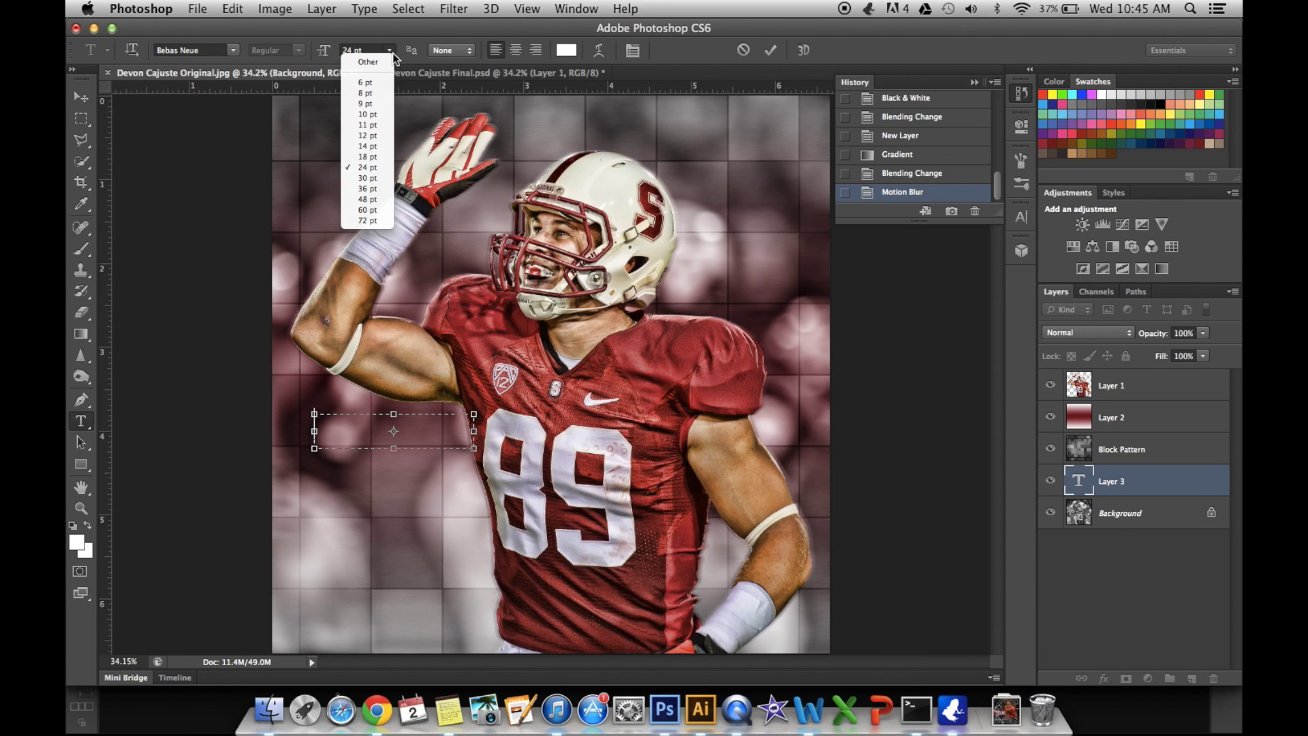
pyautogui.click(344, 168)
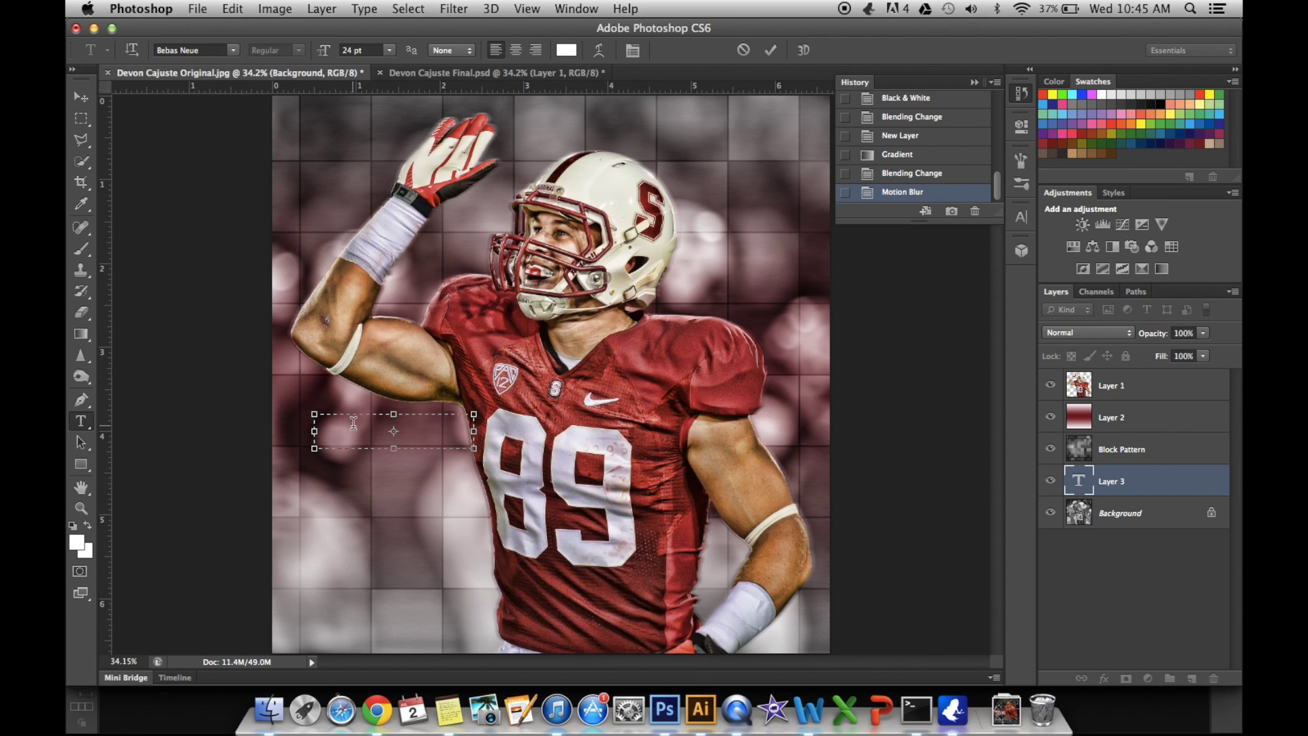
pyautogui.write('@PHANT')
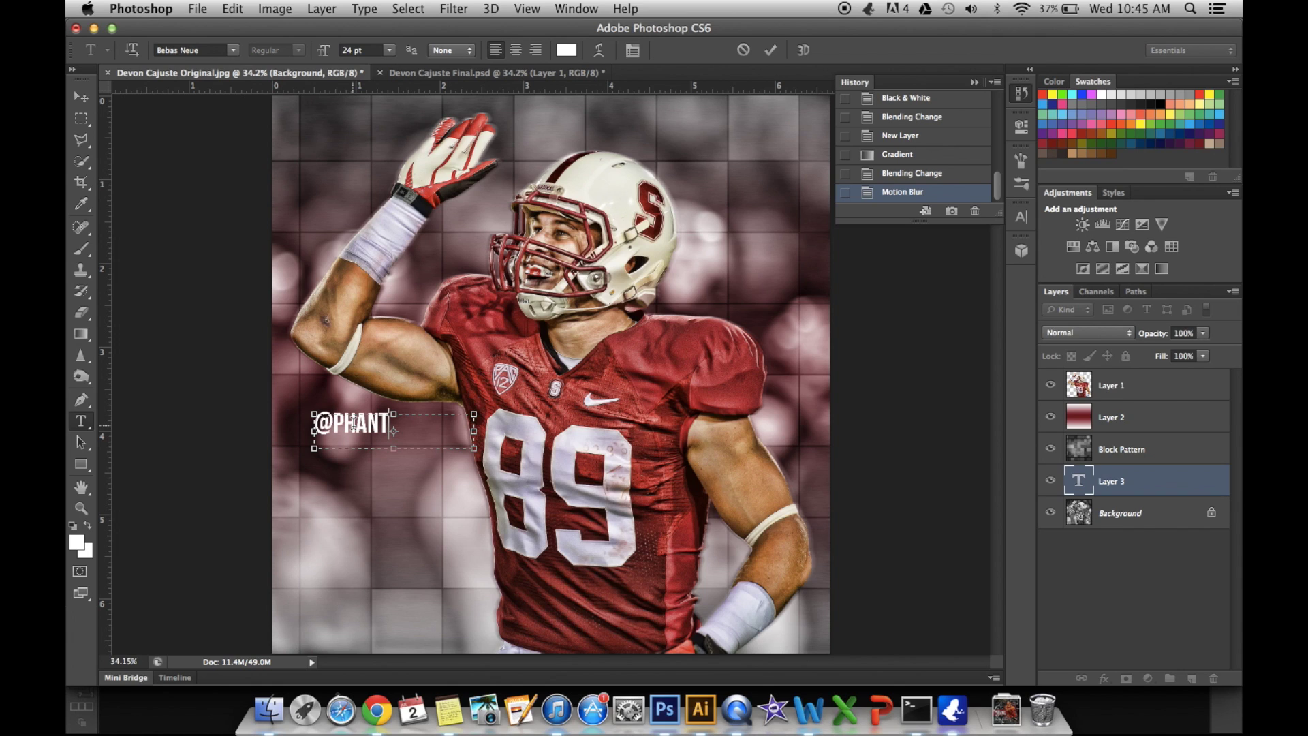
pyautogui.write('OMDE-')
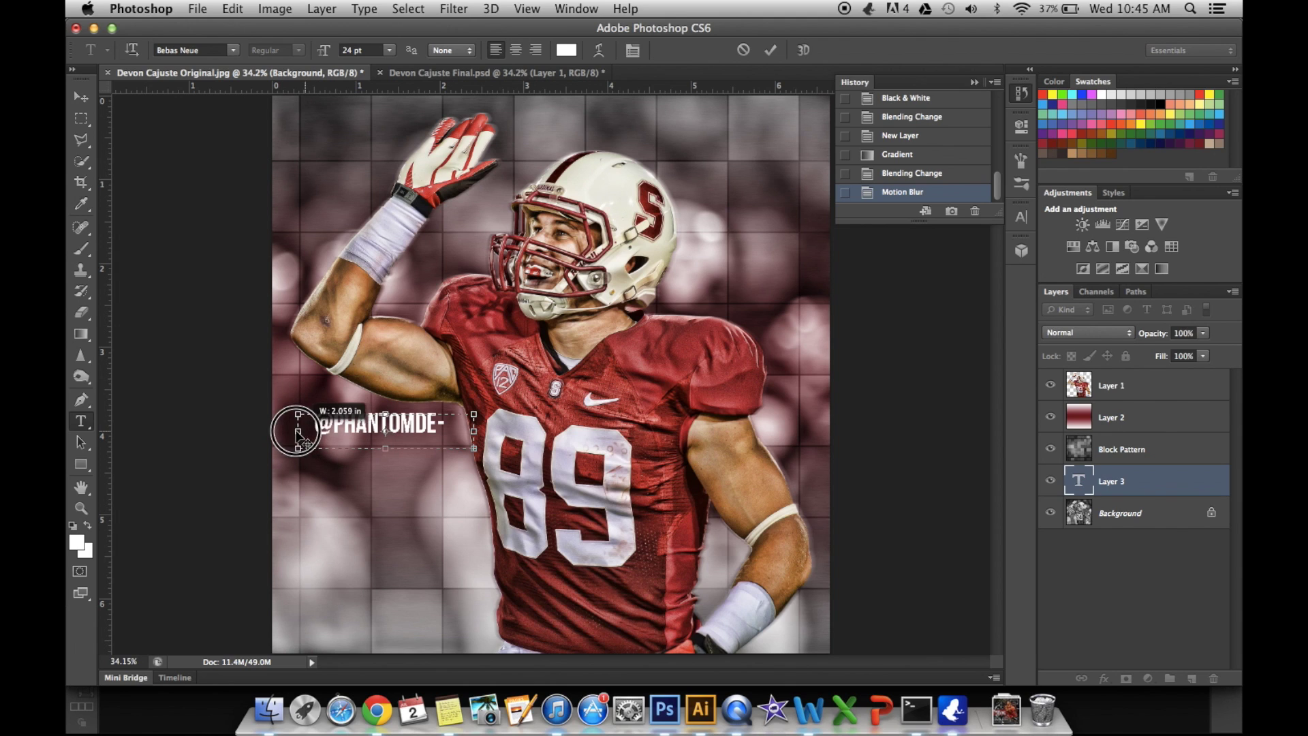
pyautogui.press('BackSpace')
pyautogui.write('SIGNS')
pyautogui.moveTo(466, 423); pyautogui.dragTo(257, 417)
pyautogui.click(389, 51)
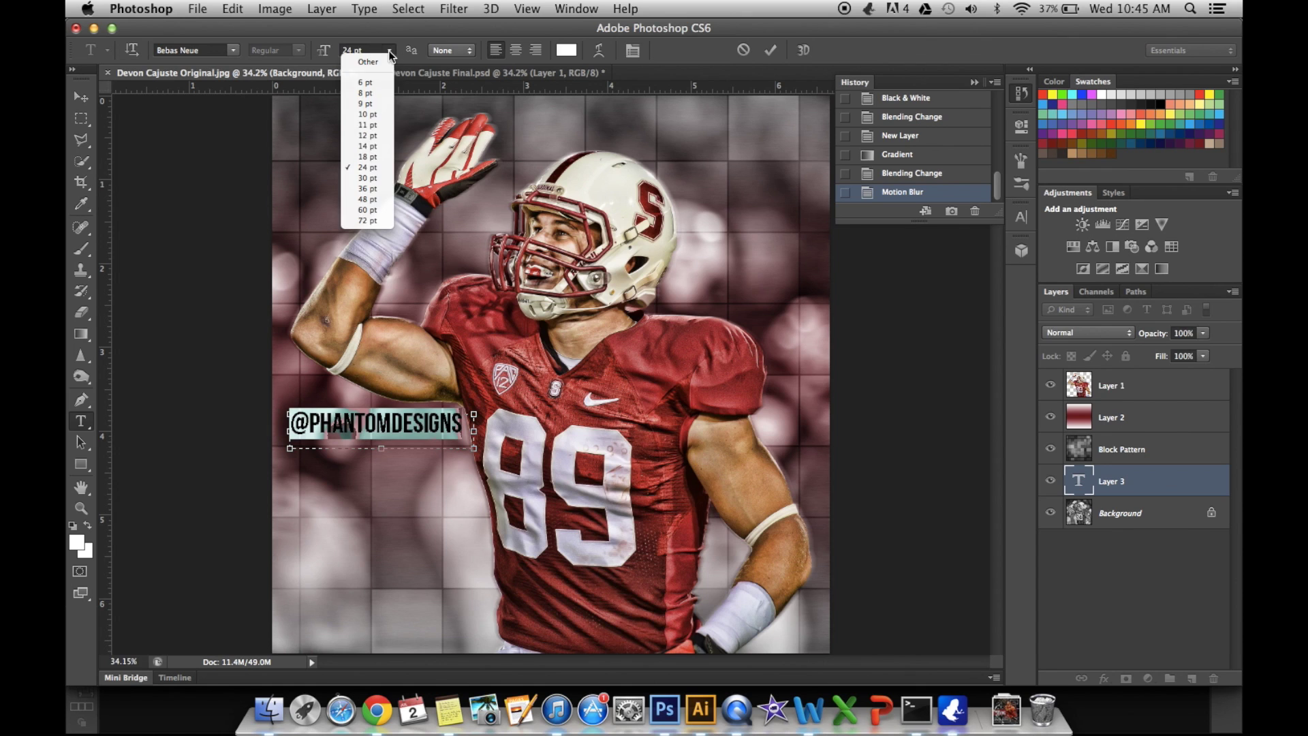
pyautogui.click(374, 157)
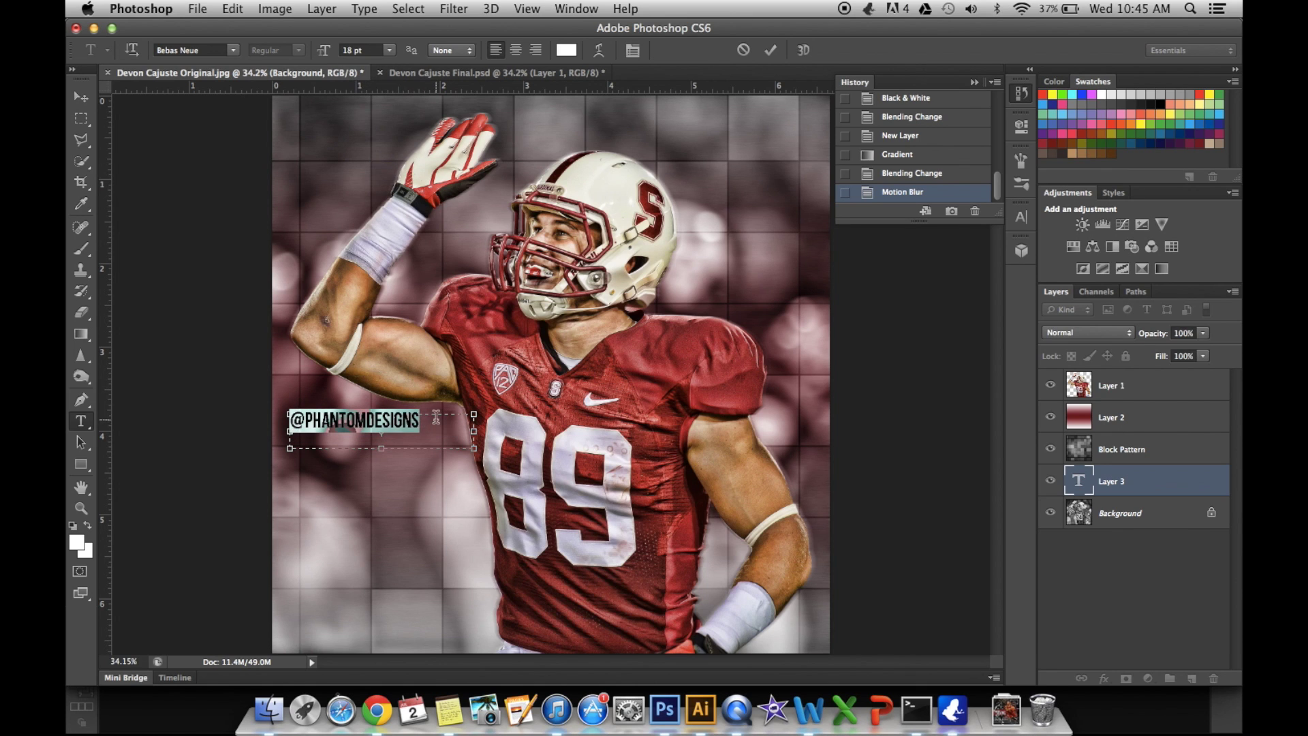
pyautogui.click(769, 50)
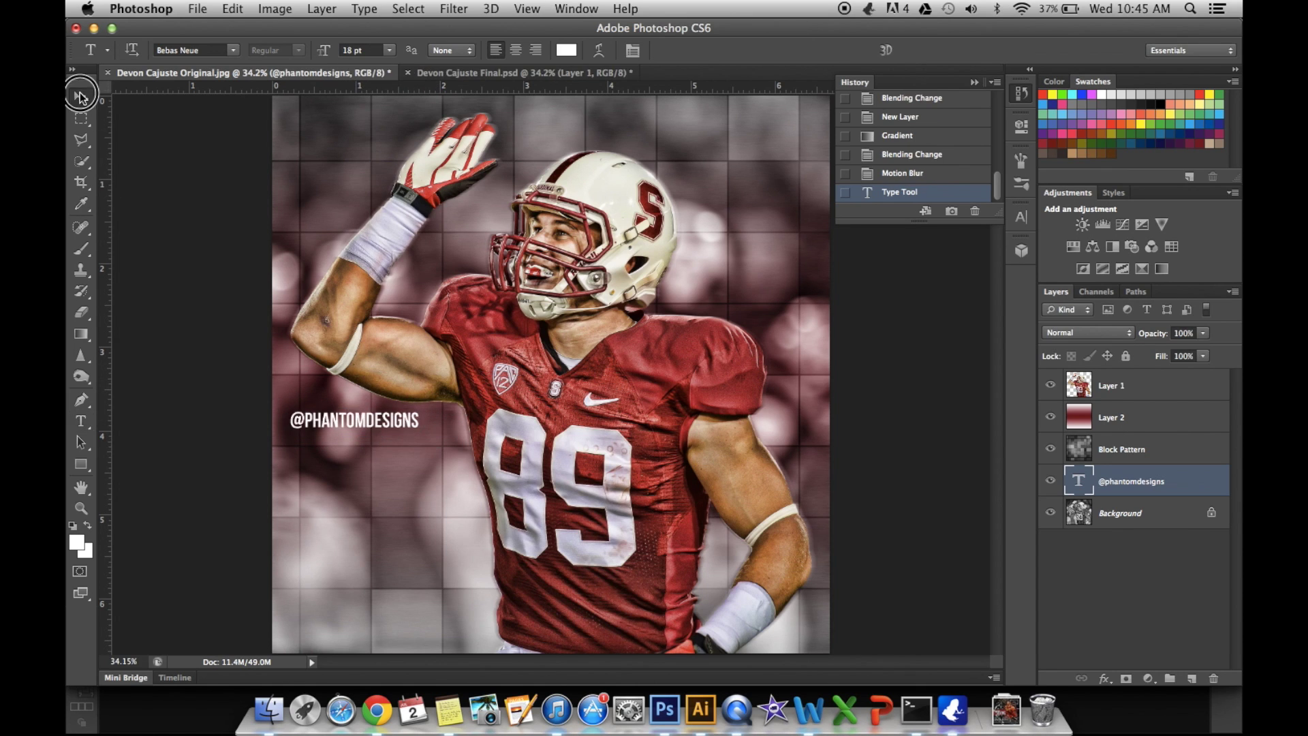
pyautogui.press('v')
pyautogui.moveTo(362, 423); pyautogui.dragTo(406, 426)
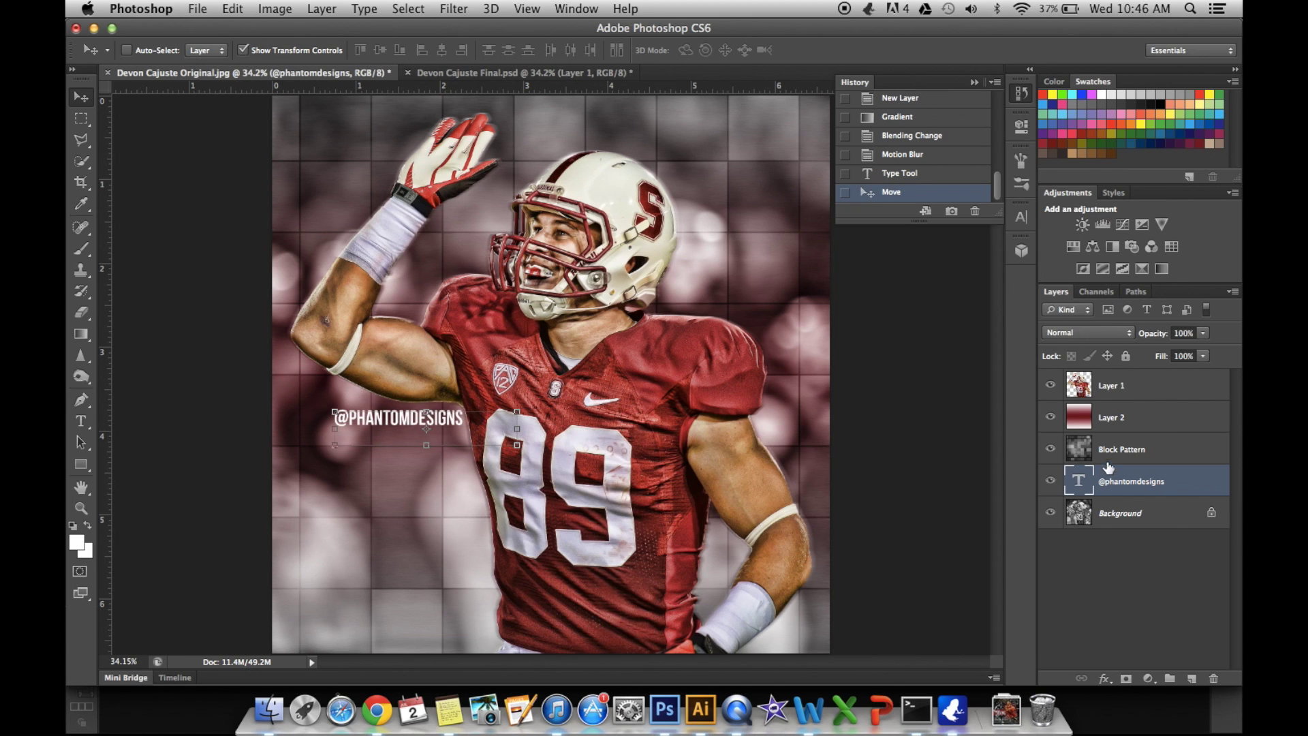
pyautogui.click(1070, 334)
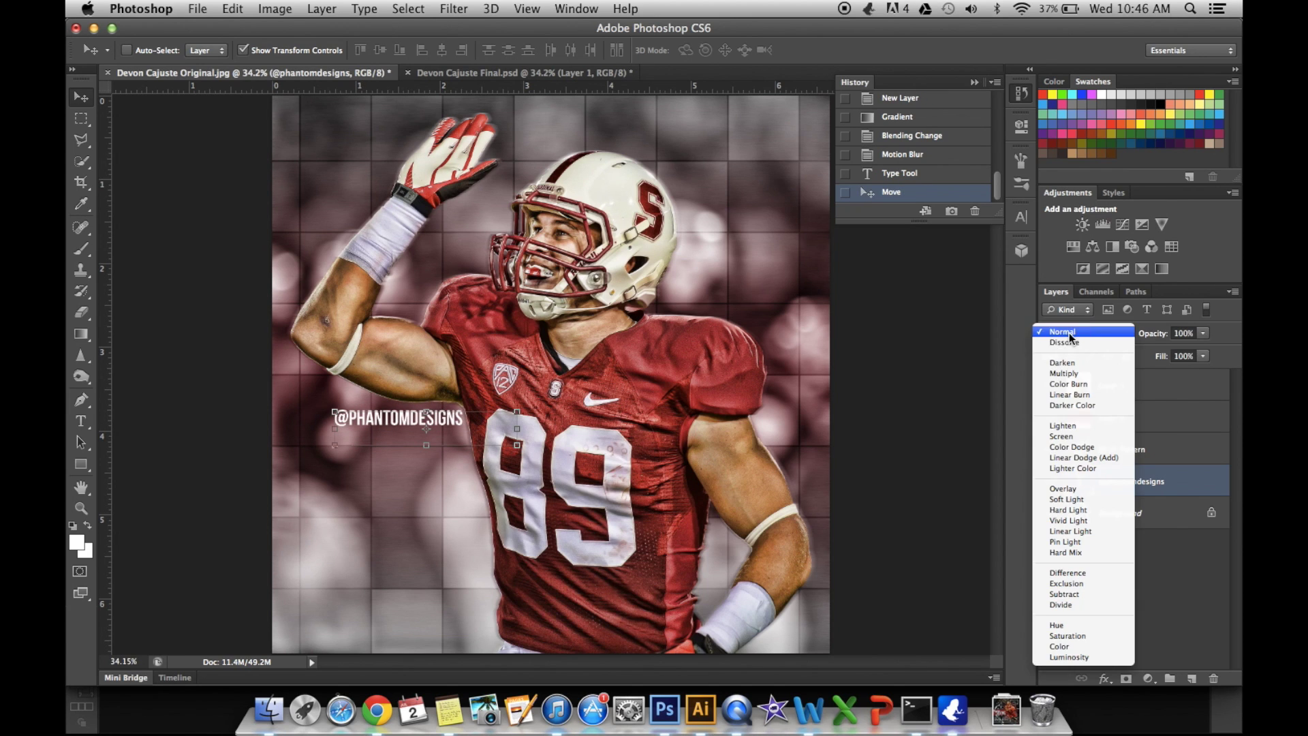
pyautogui.click(1083, 502)
pyautogui.moveTo(1129, 485); pyautogui.dragTo(1131, 387)
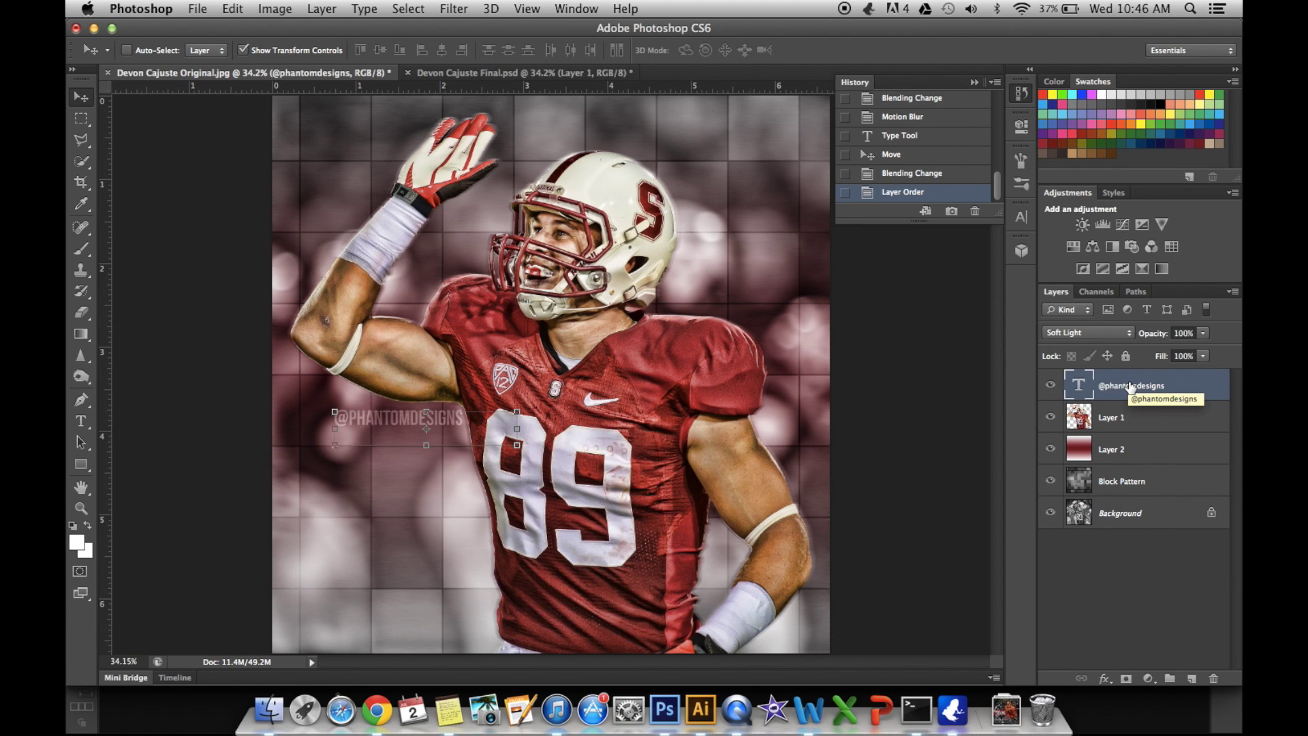